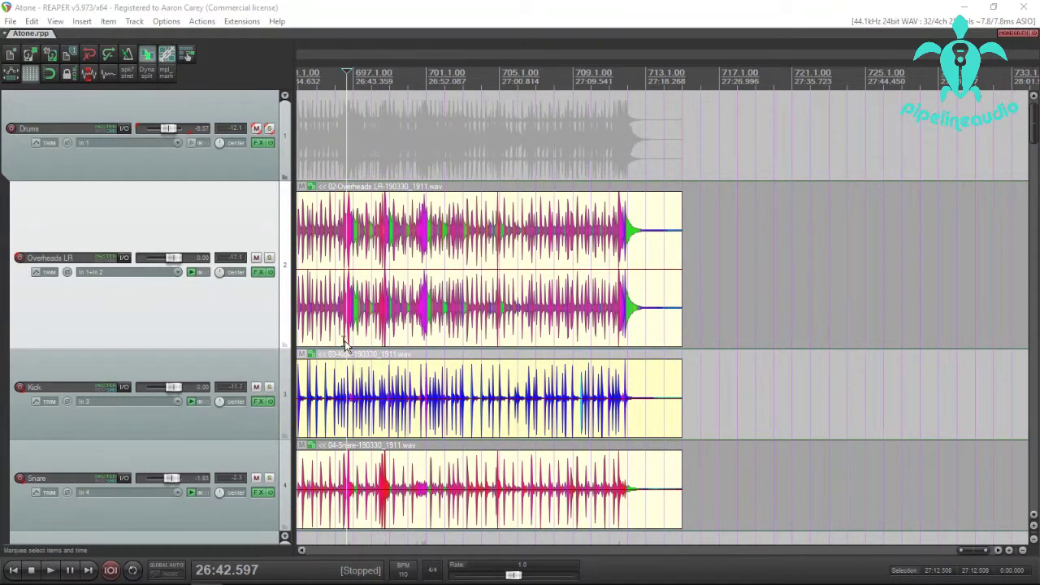
- Toggle grid snapping and place the edit cursor at measure 696.1.00 on the Overheads LR item
{"action": "left_click", "coordinate": [363, 321]}
{"action": "scroll", "coordinate": [362, 321], "scroll_direction": "up", "scroll_amount": 10}
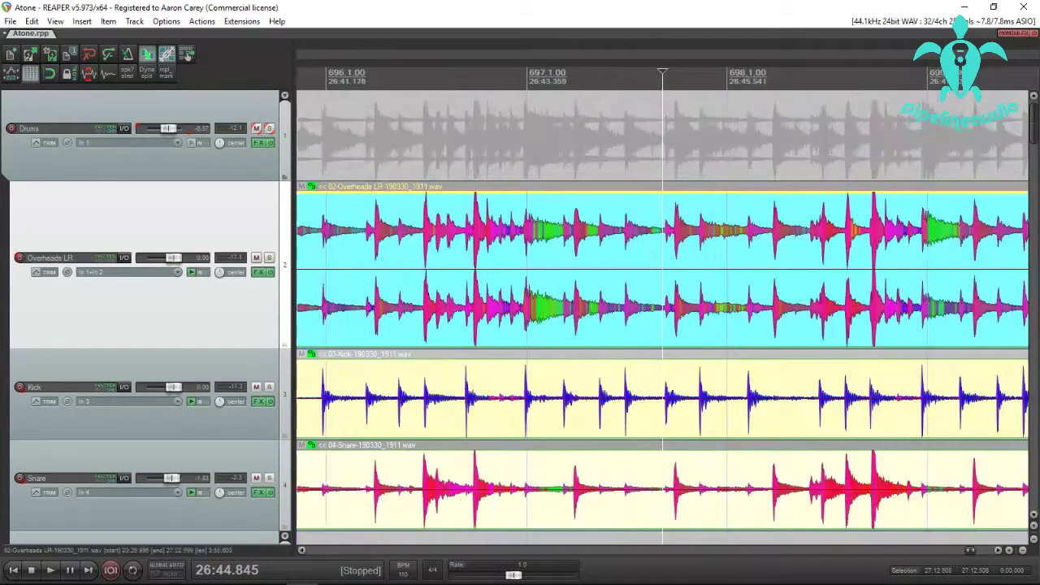
{"action": "scroll", "coordinate": [679, 329], "scroll_direction": "down", "scroll_amount": 2}
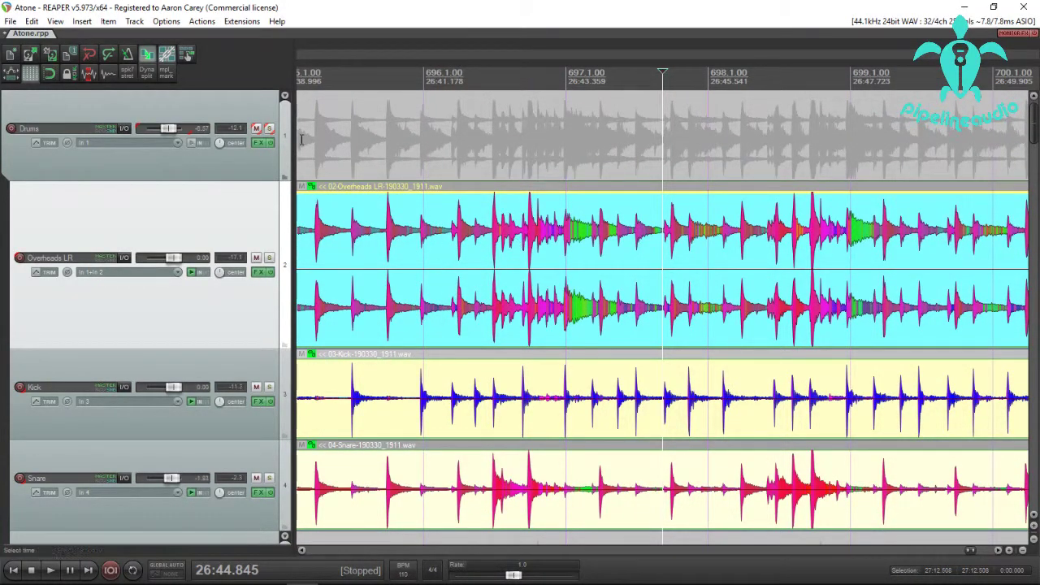
{"action": "left_click", "coordinate": [49, 73]}
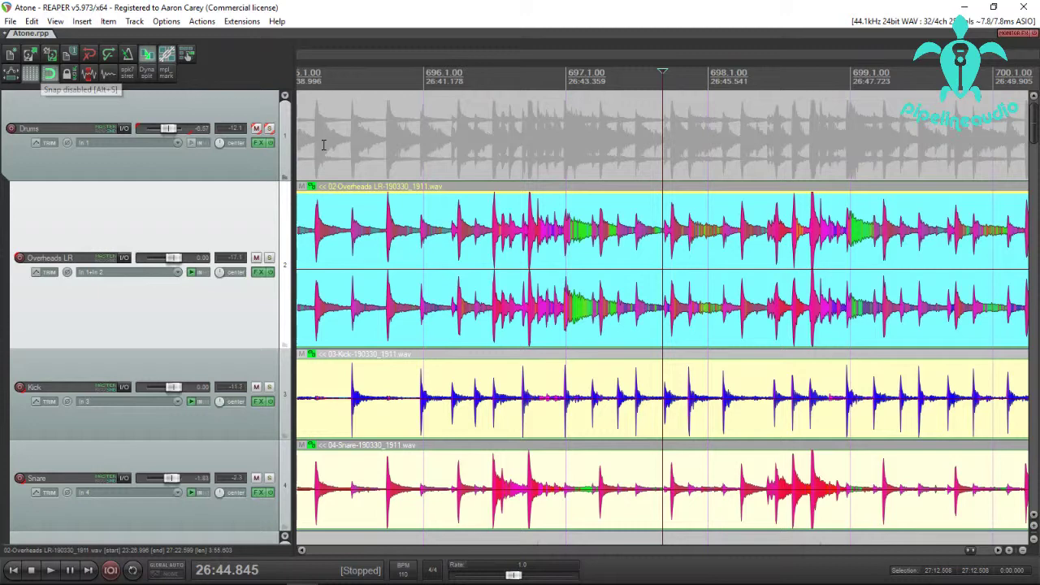
{"action": "left_click", "coordinate": [432, 305]}
{"action": "scroll", "coordinate": [427, 305], "scroll_direction": "up", "scroll_amount": 3}
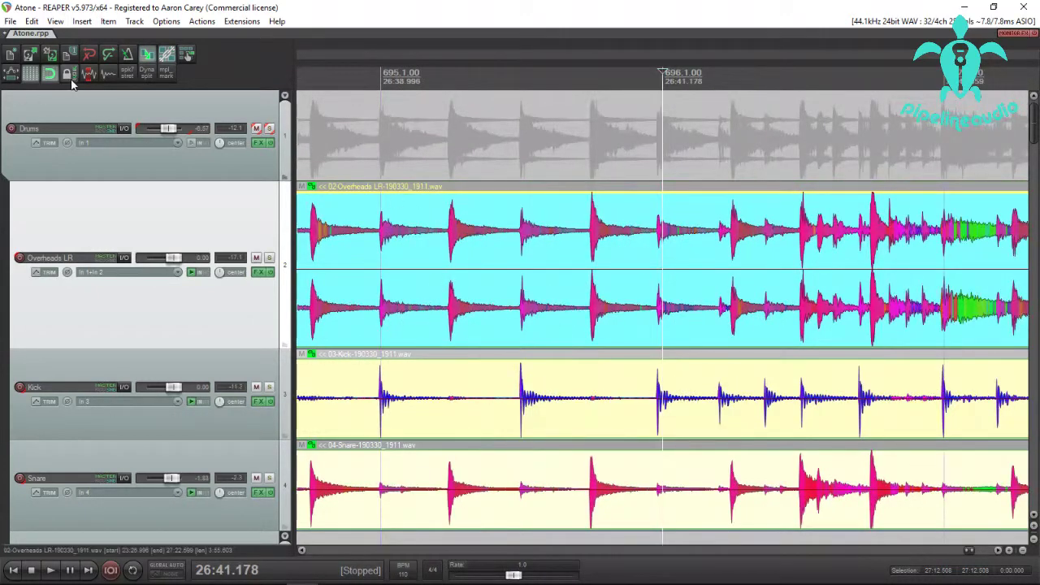
- Try adding a stretch marker just before measure 696 across the grouped drum items, and undo it
{"action": "left_click", "coordinate": [639, 256]}
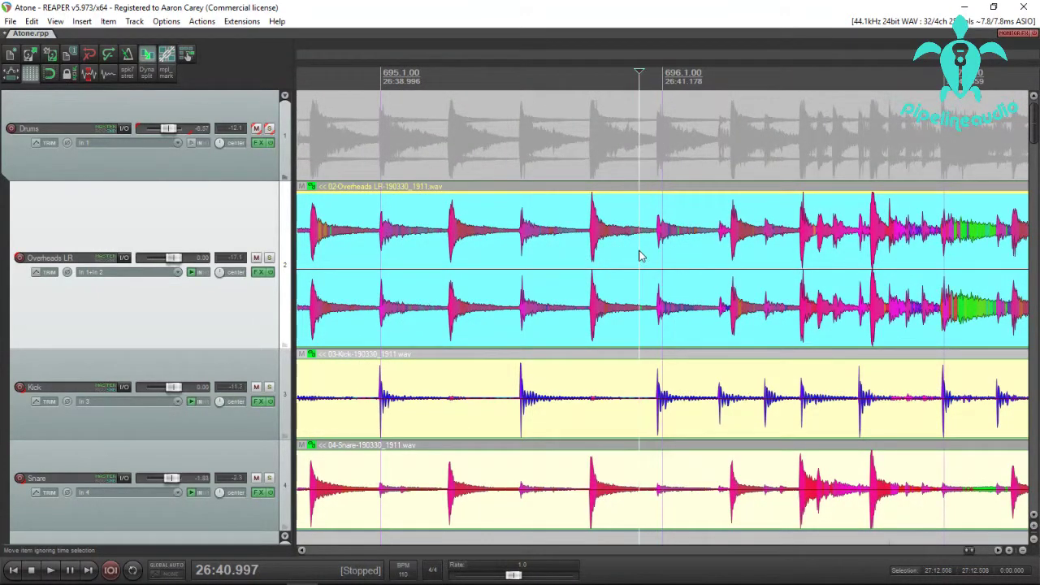
{"action": "left_click", "coordinate": [645, 256]}
{"action": "key", "text": "shift+w"}
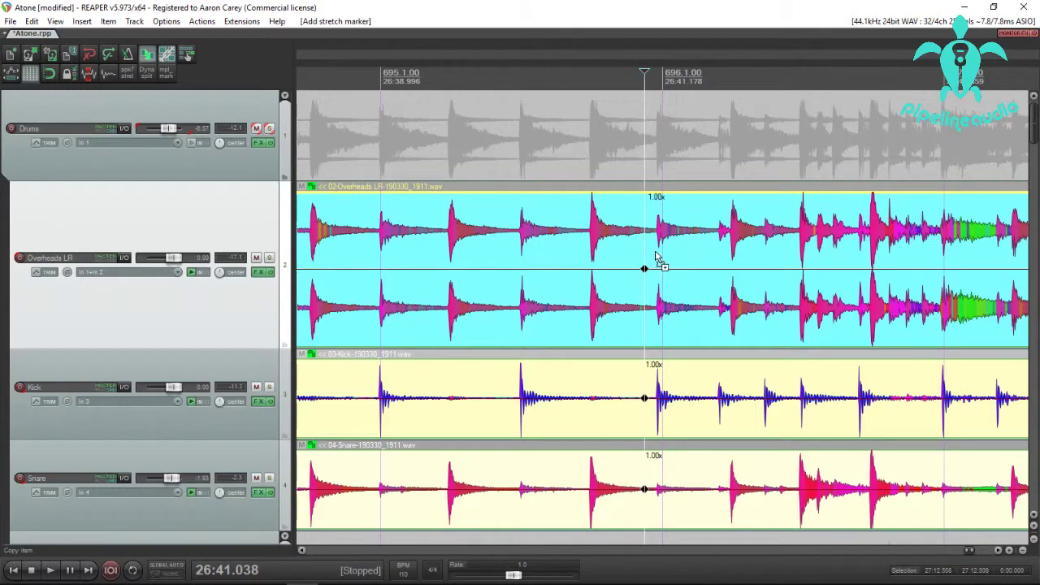
{"action": "key", "text": "ctrl+z"}
- Select the Kick item and add a stretch marker on the kick hit nearest measure 696
{"action": "left_click", "coordinate": [601, 252]}
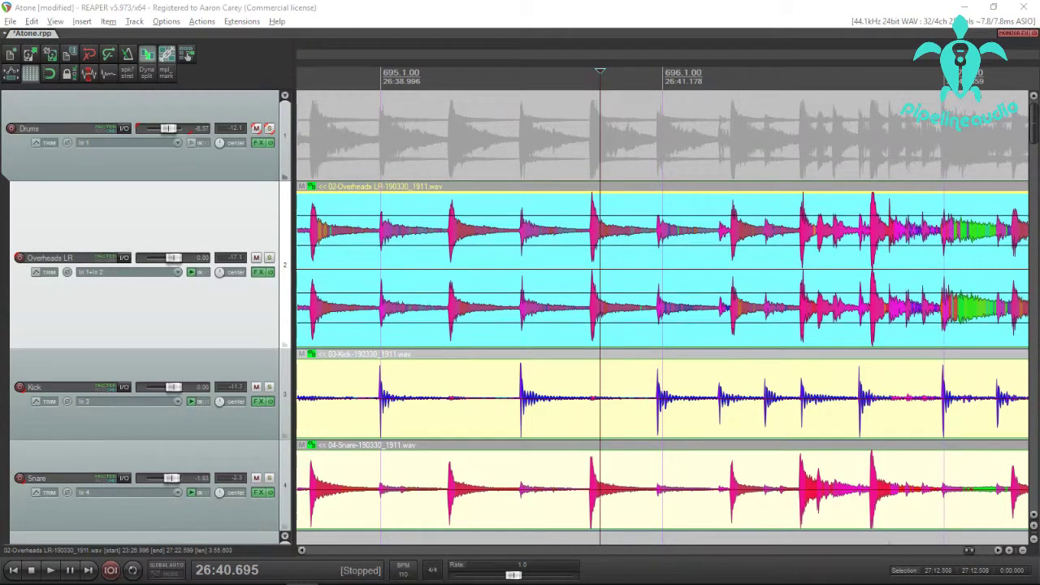
{"action": "left_click", "coordinate": [631, 423]}
{"action": "left_click", "coordinate": [660, 435]}
{"action": "key", "text": "shift+w"}
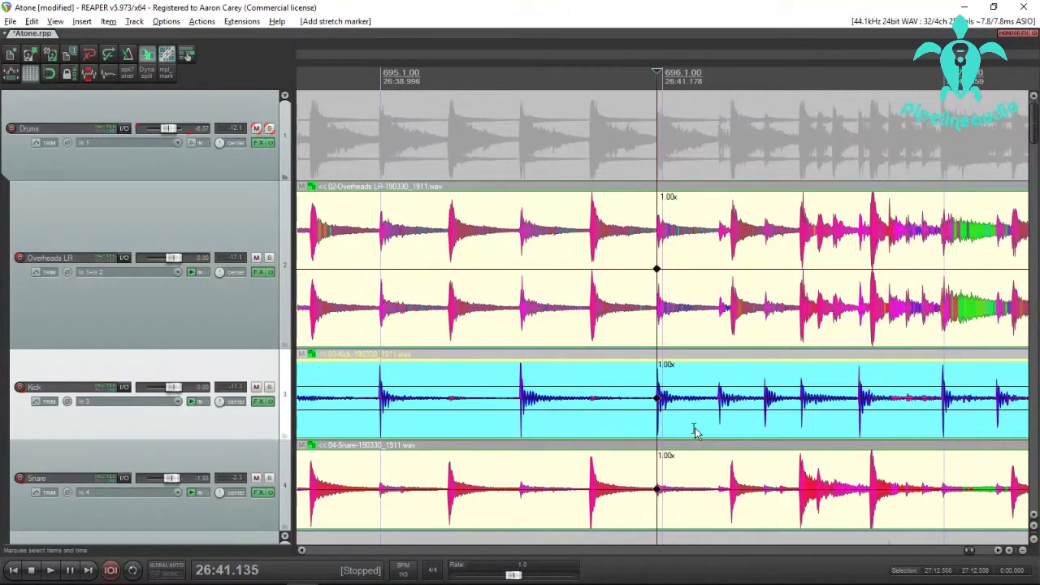
- Add a second stretch marker on the kick hit nearest measure 697
{"action": "scroll", "coordinate": [696, 425], "scroll_direction": "down", "scroll_amount": 2}
{"action": "scroll", "coordinate": [822, 423], "scroll_direction": "down", "scroll_amount": 2}
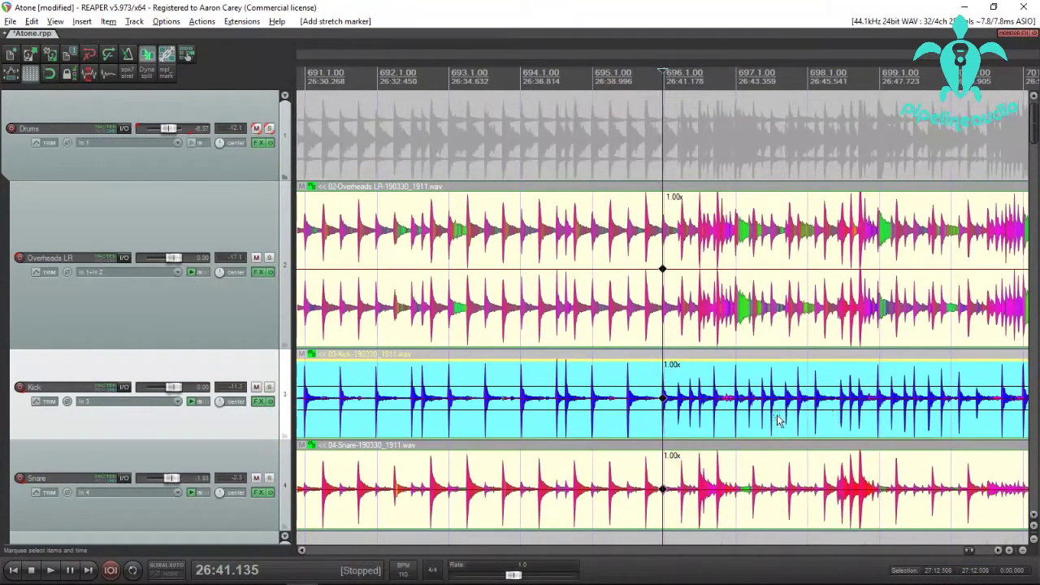
{"action": "scroll", "coordinate": [777, 416], "scroll_direction": "up", "scroll_amount": 3}
{"action": "scroll", "coordinate": [717, 421], "scroll_direction": "down", "scroll_amount": 2}
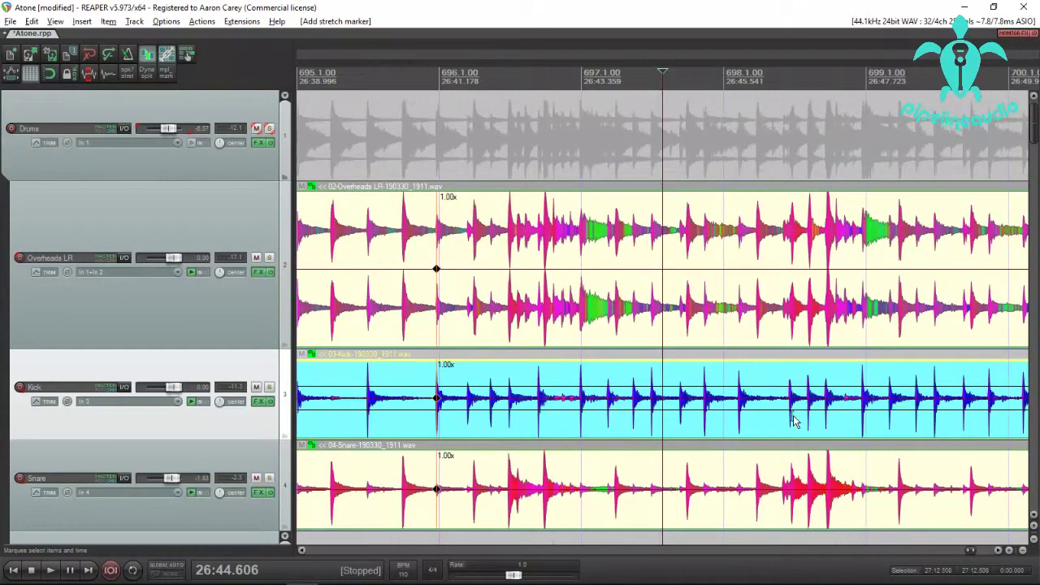
{"action": "scroll", "coordinate": [674, 418], "scroll_direction": "up", "scroll_amount": 2}
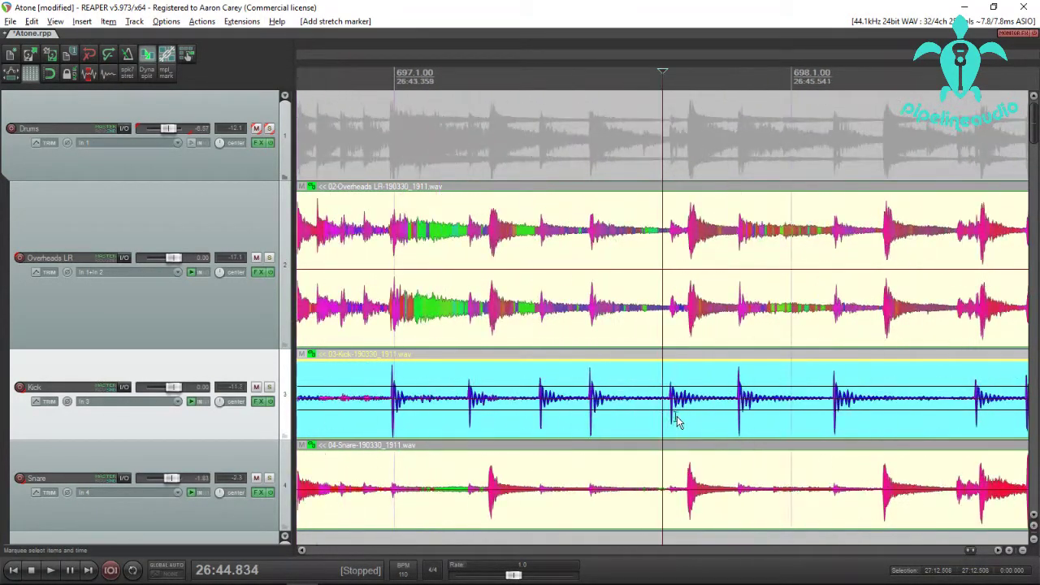
{"action": "left_click", "coordinate": [457, 422]}
{"action": "key", "text": "shift+w"}
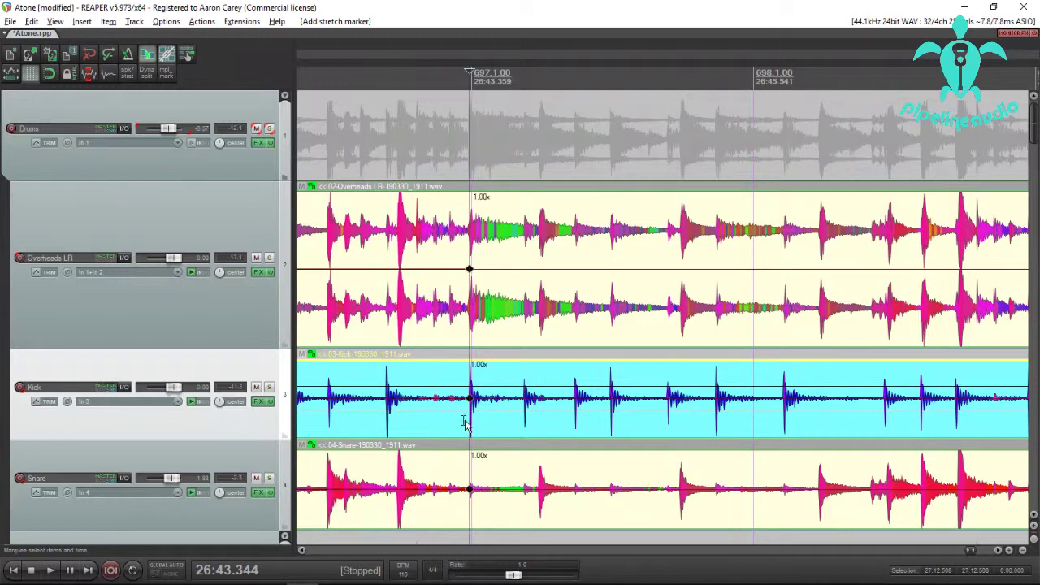
- Make a time selection of about 2.97 s around both stretch markers and snap the markers within it to the grid
{"action": "scroll", "coordinate": [480, 428], "scroll_direction": "down", "scroll_amount": 2}
{"action": "left_click_drag", "start_coordinate": [506, 424], "coordinate": [701, 423]}
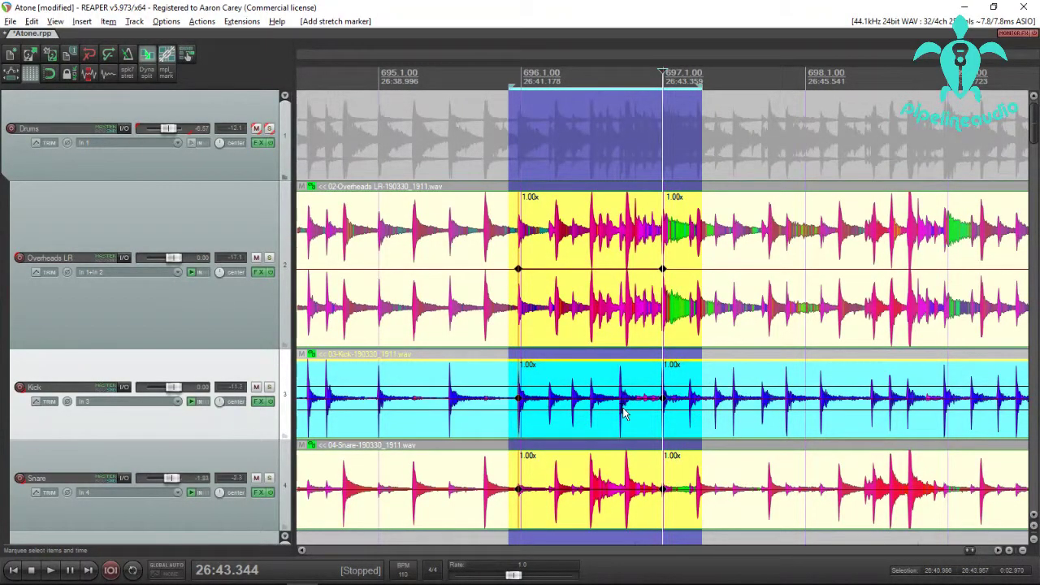
{"action": "key", "text": "q"}
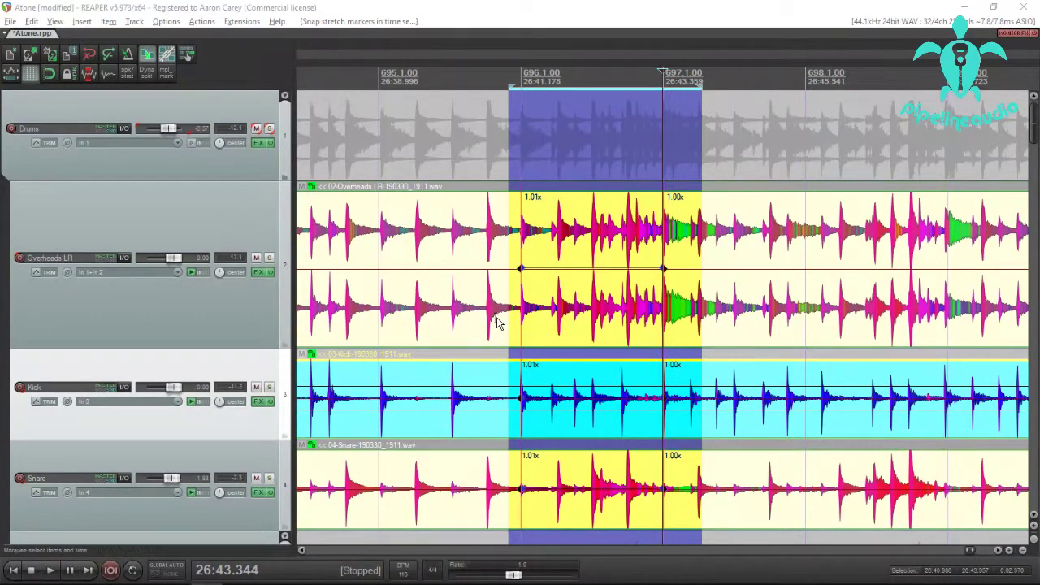
- Open the action list, filter it for "spli" and look through the available split actions
{"action": "scroll", "coordinate": [572, 310], "scroll_direction": "down", "scroll_amount": 3}
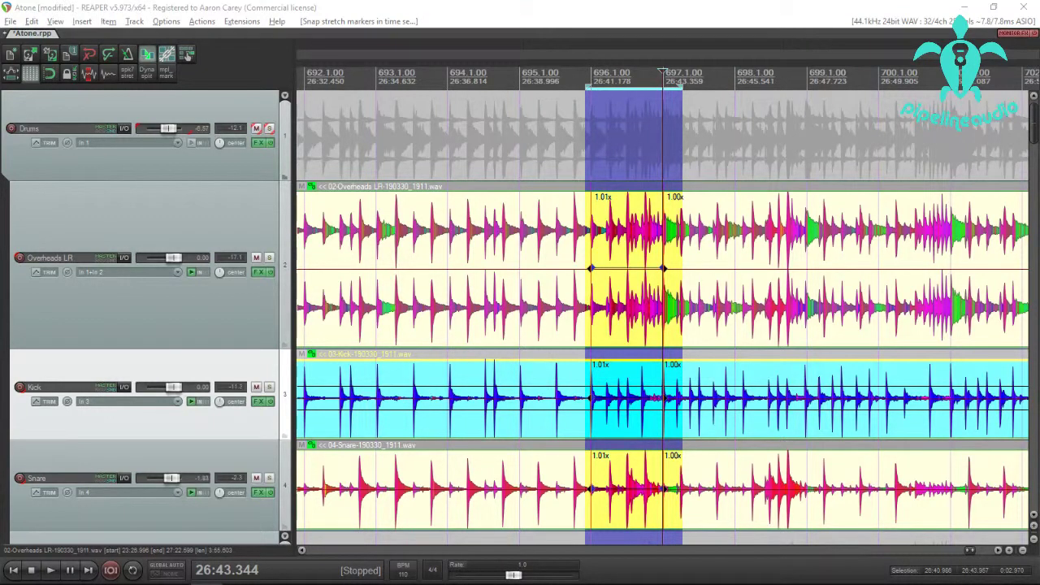
{"action": "left_click", "coordinate": [200, 22]}
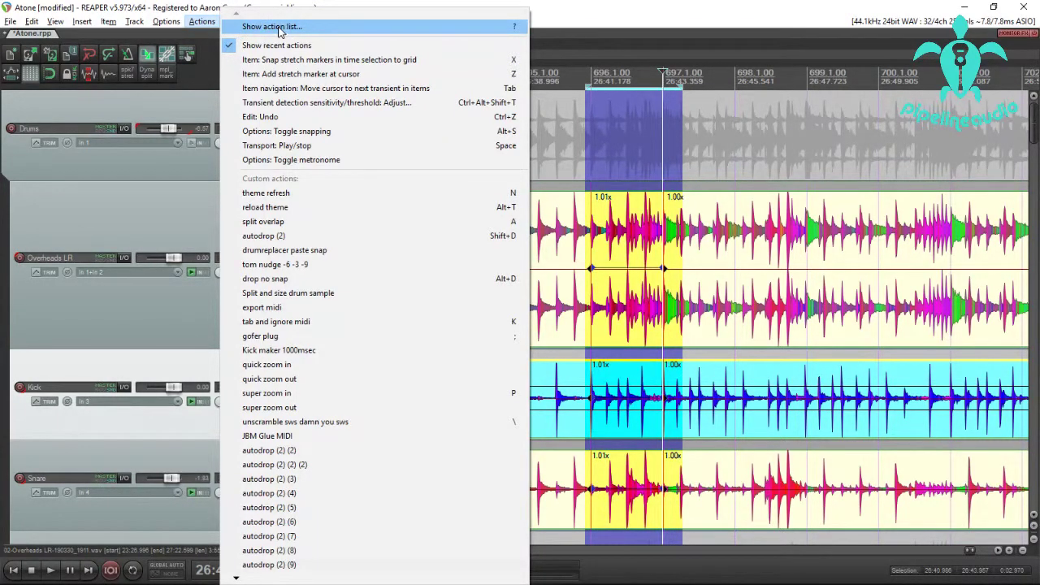
{"action": "left_click", "coordinate": [283, 29]}
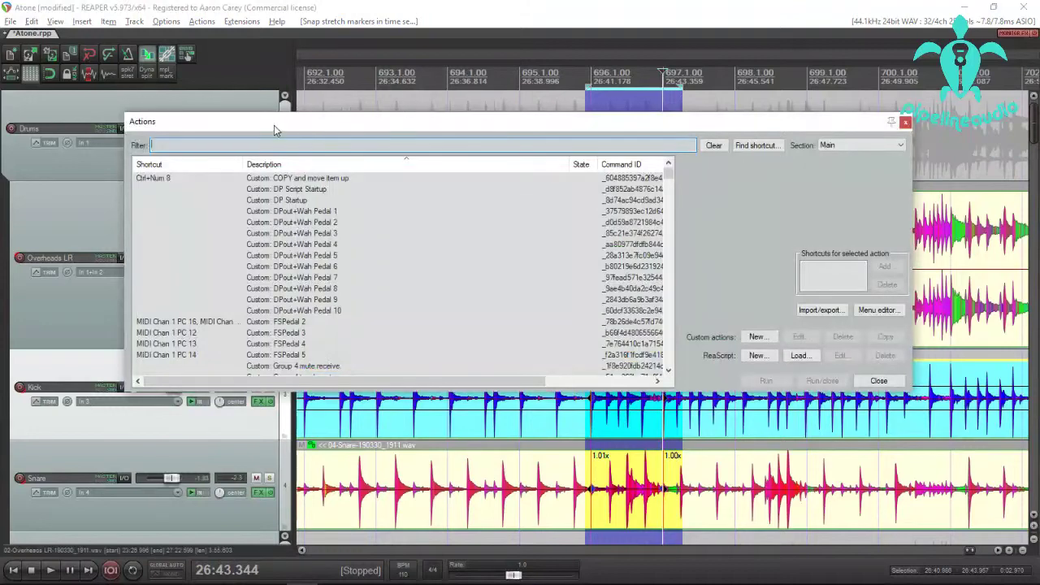
{"action": "left_click_drag", "start_coordinate": [273, 125], "coordinate": [211, 126]}
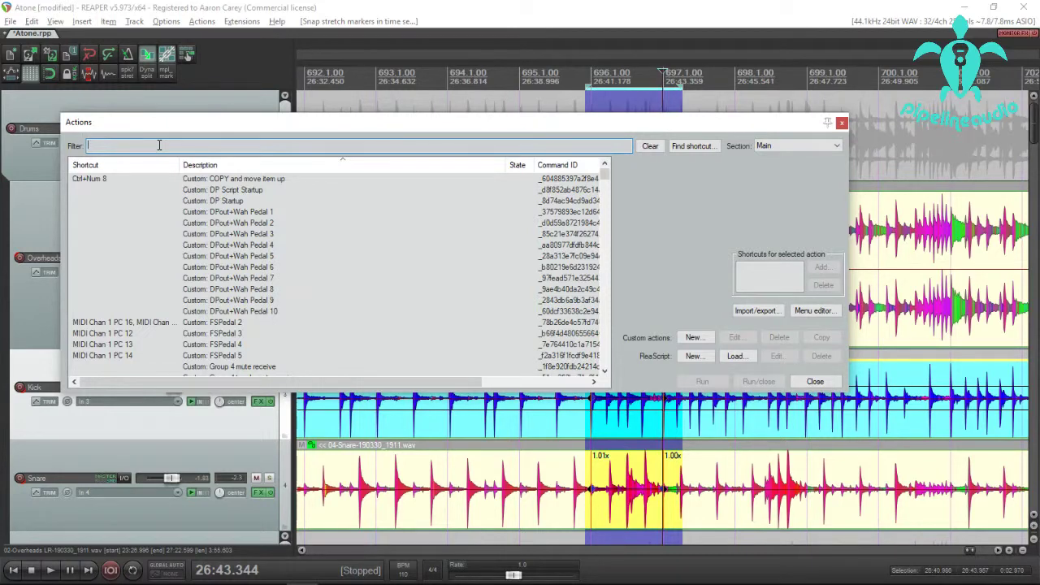
{"action": "type", "text": "p"}
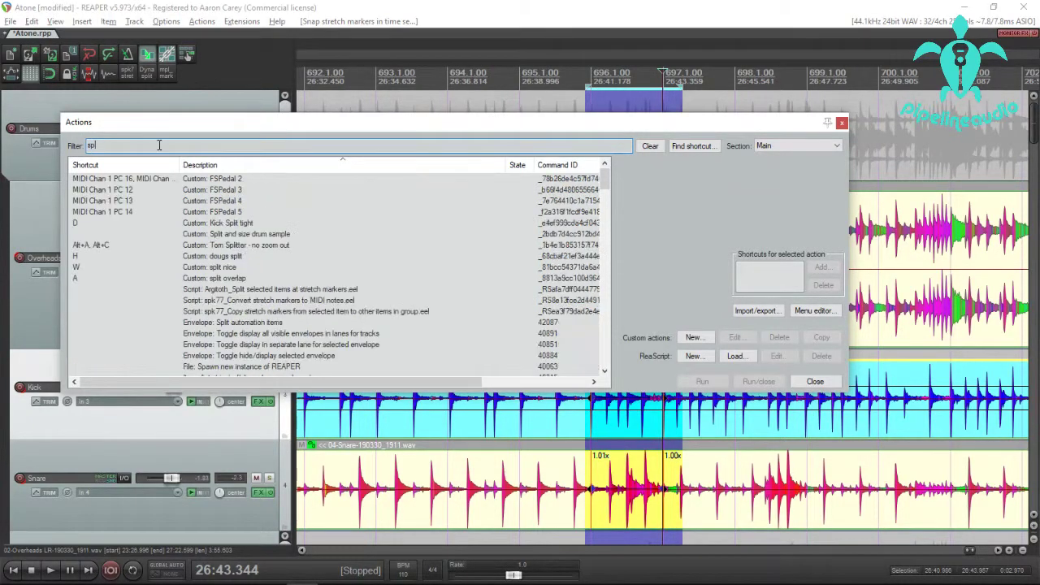
{"action": "type", "text": "li"}
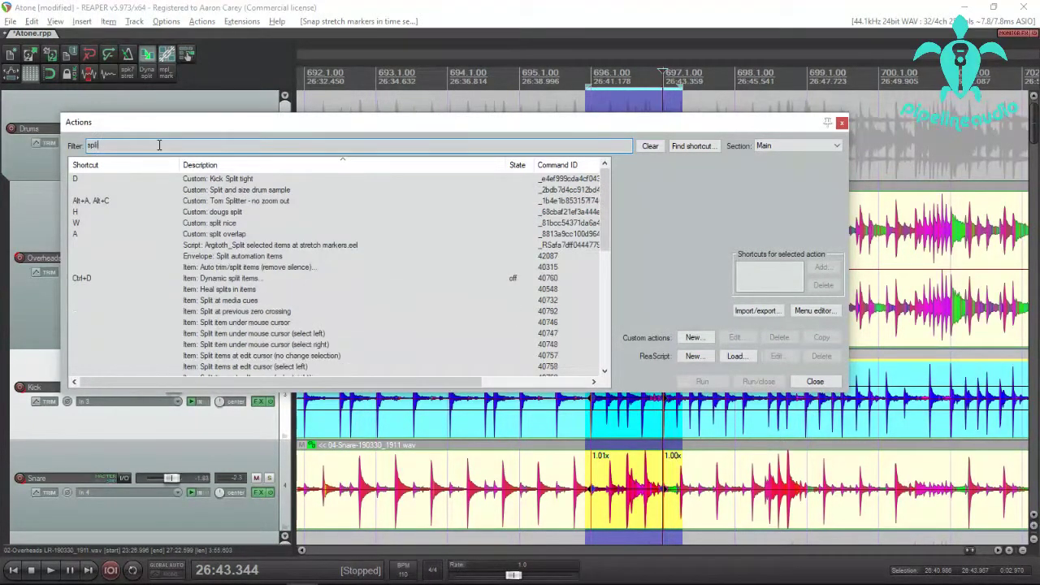
{"action": "left_click_drag", "start_coordinate": [604, 244], "coordinate": [607, 370]}
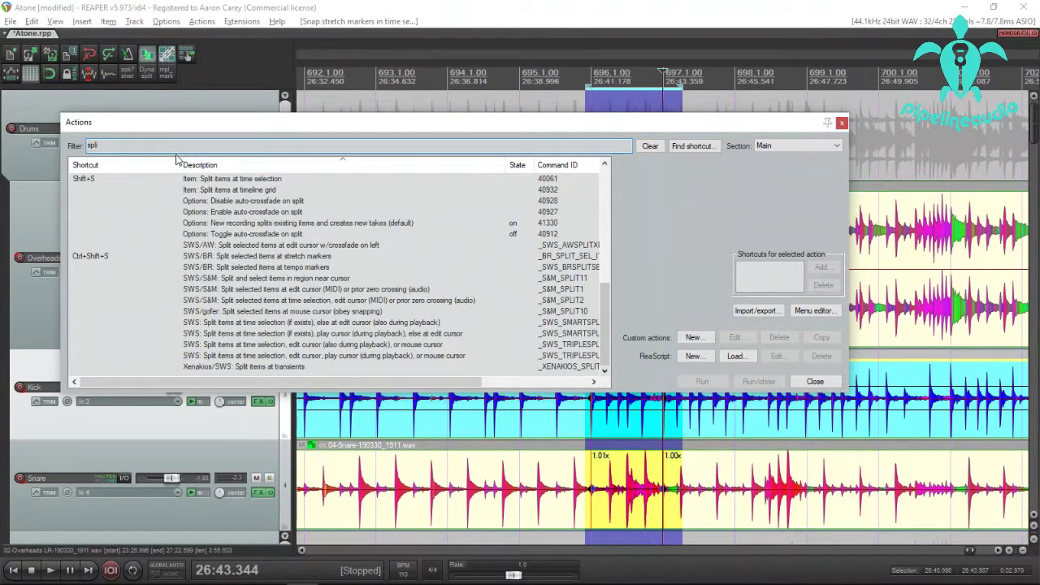
- Clear the action filter and look up which action is assigned to the F shortcut
{"action": "left_click_drag", "start_coordinate": [108, 146], "coordinate": [14, 151]}
{"action": "key", "text": "BackSpace"}
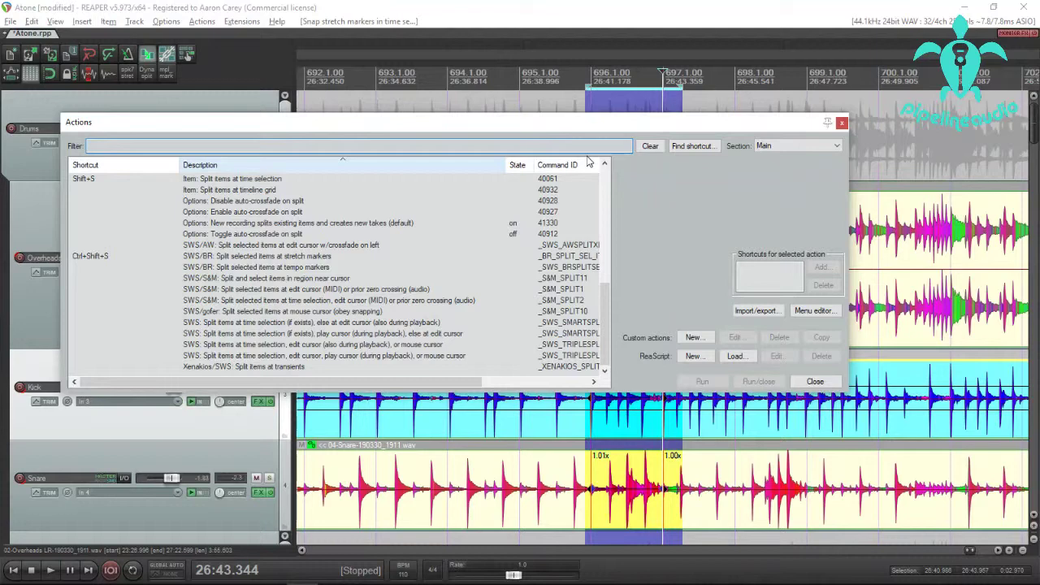
{"action": "left_click", "coordinate": [693, 149]}
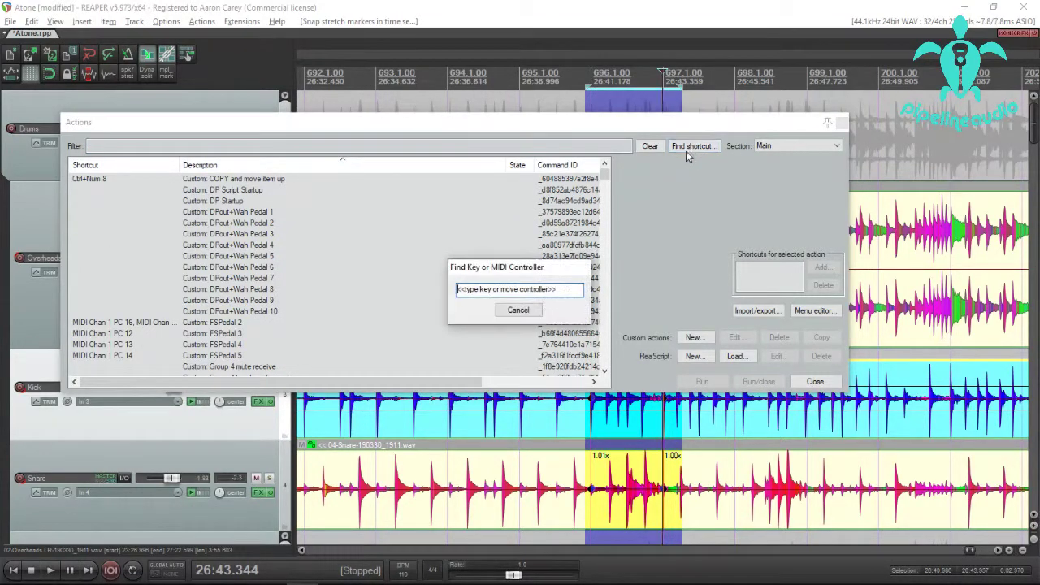
{"action": "key", "text": "f"}
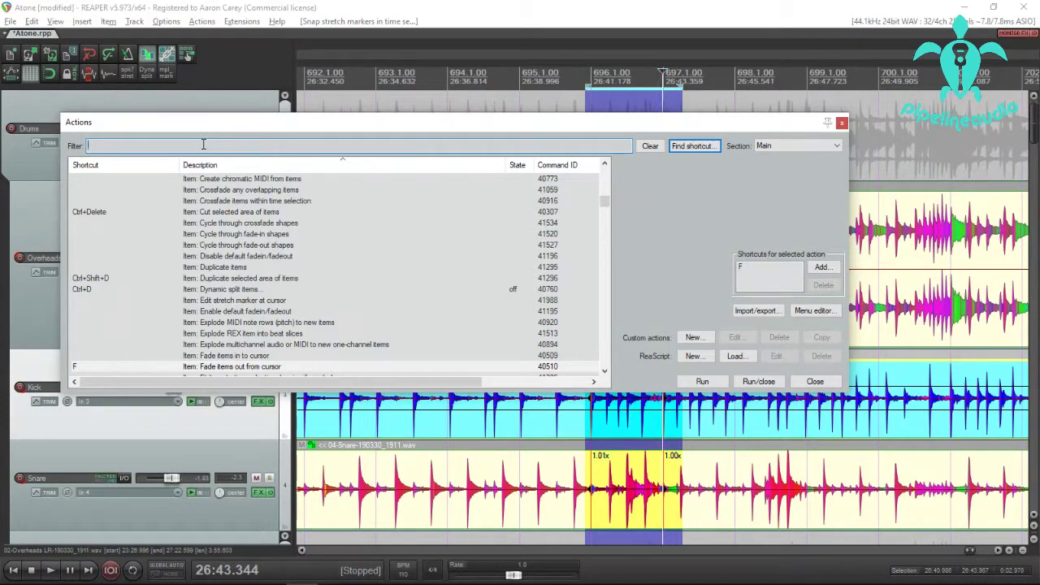
- Filter the actions for "split" and select "Item: Split items at edit or play cursor" to view its shortcut
{"action": "type", "text": "plit"}
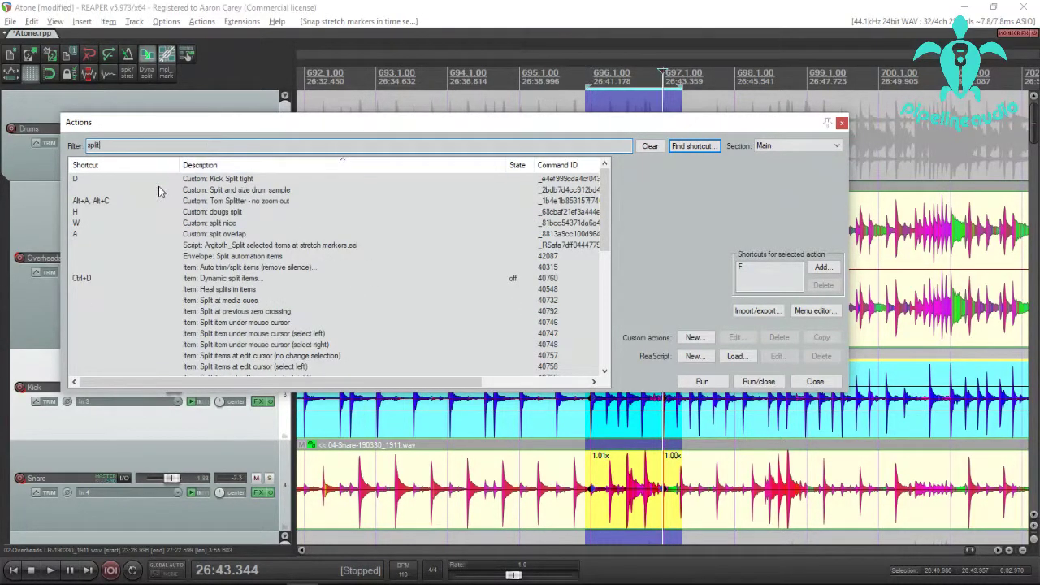
{"action": "left_click_drag", "start_coordinate": [611, 216], "coordinate": [585, 284]}
{"action": "left_click", "coordinate": [195, 213]}
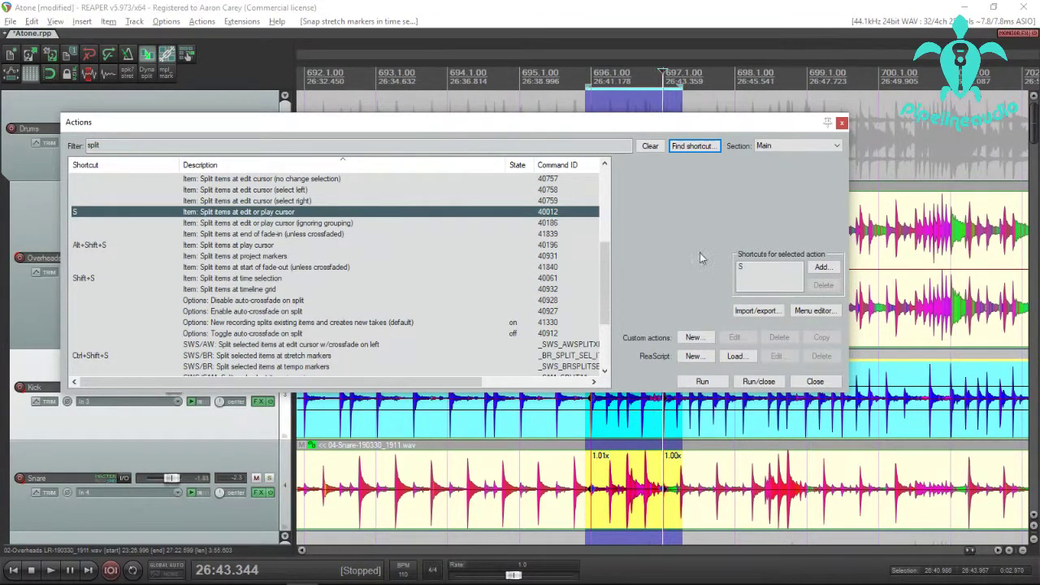
- View the shortcut assignment dialog for "Item: Split items at project markers", cancel it without assigning a key, and close the action list
{"action": "left_click", "coordinate": [139, 234]}
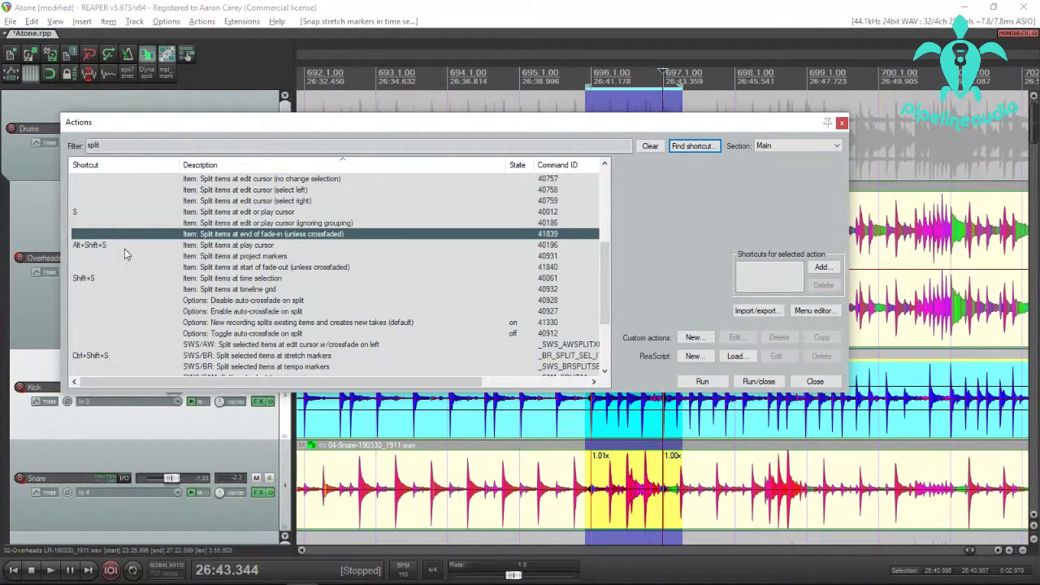
{"action": "left_click", "coordinate": [213, 256]}
{"action": "left_click", "coordinate": [823, 268]}
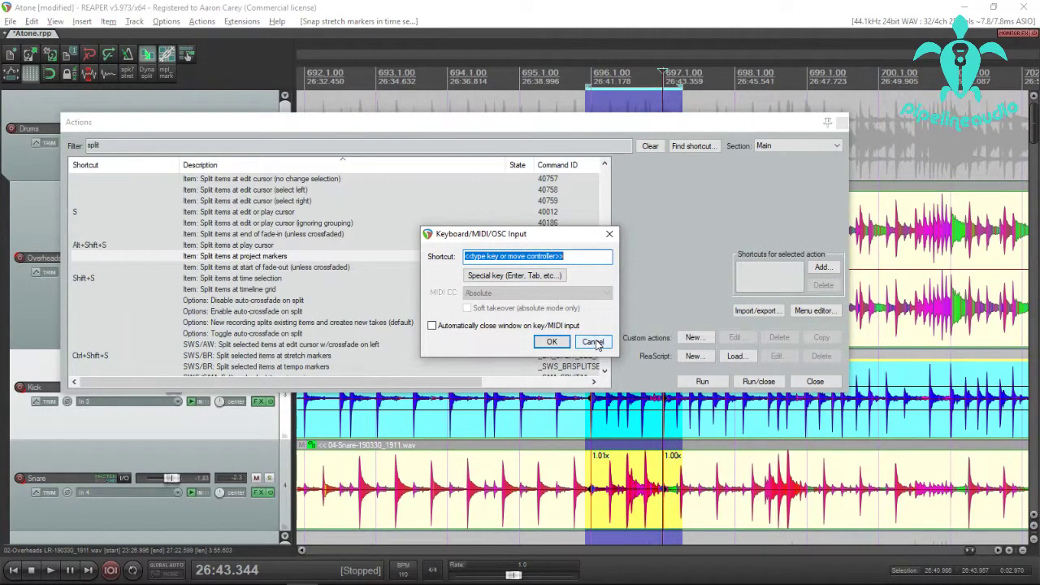
{"action": "left_click", "coordinate": [593, 343]}
{"action": "left_click", "coordinate": [814, 381]}
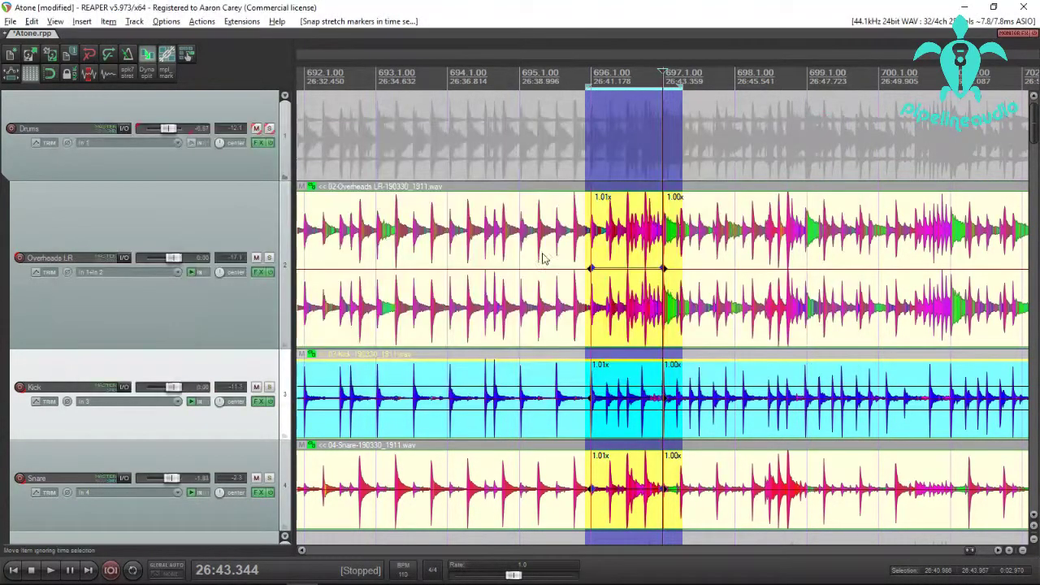
- Select the Overheads LR item and place the edit cursor at the start of the snare hit just before measure 690
{"action": "left_click", "coordinate": [488, 240]}
{"action": "scroll", "coordinate": [488, 241], "scroll_direction": "down", "scroll_amount": 2}
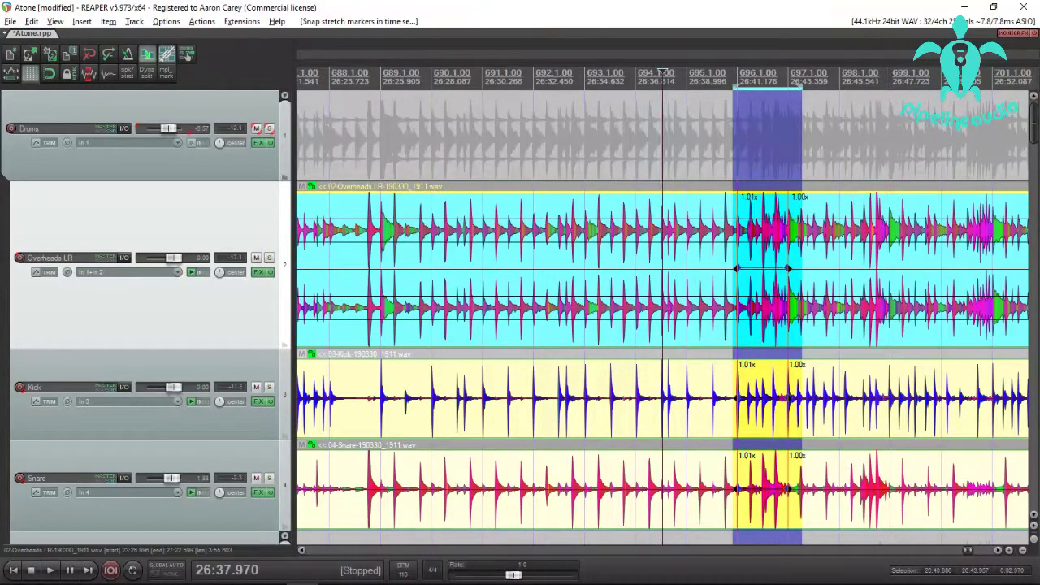
{"action": "left_click", "coordinate": [397, 232]}
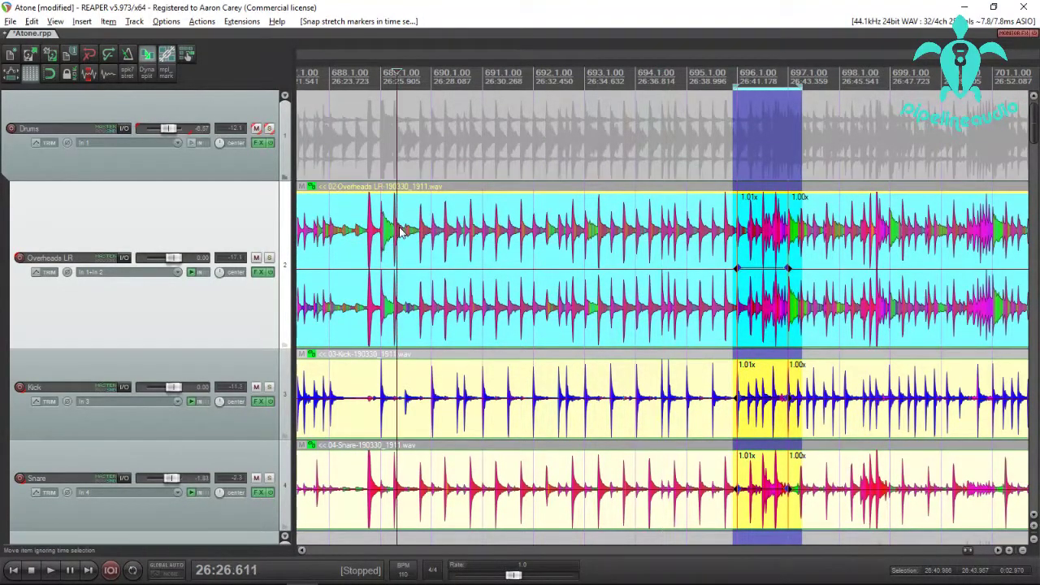
{"action": "left_click", "coordinate": [386, 224]}
{"action": "left_click", "coordinate": [412, 224]}
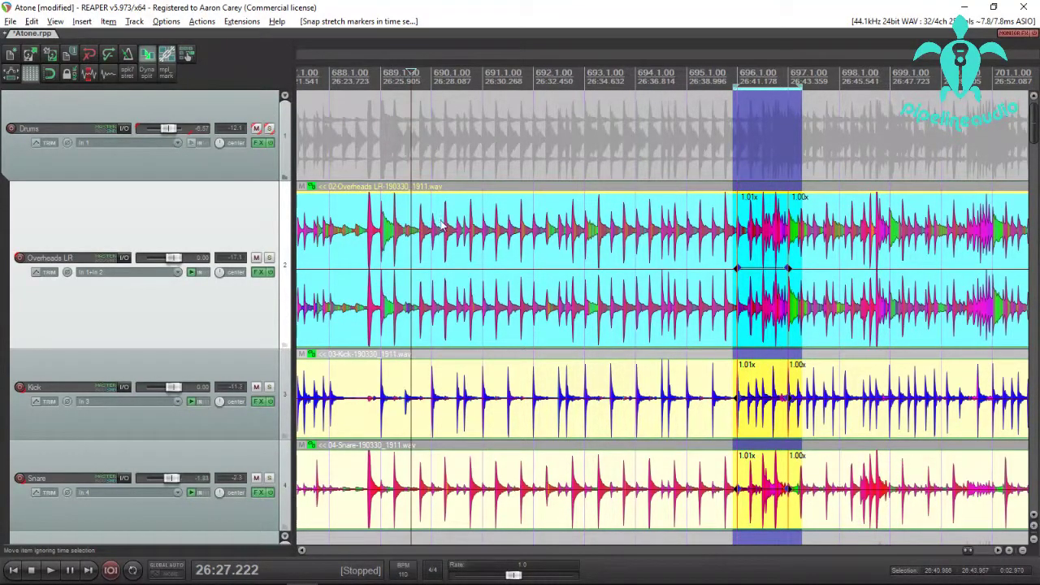
{"action": "left_click", "coordinate": [415, 221]}
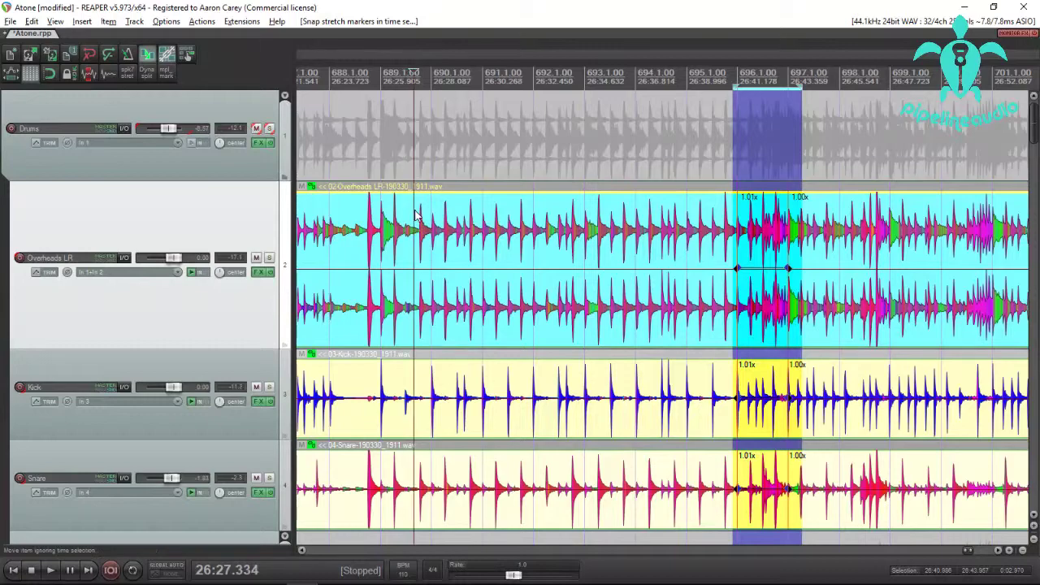
{"action": "left_click", "coordinate": [418, 219]}
{"action": "scroll", "coordinate": [528, 218], "scroll_direction": "up", "scroll_amount": 5}
{"action": "scroll", "coordinate": [528, 217], "scroll_direction": "up", "scroll_amount": 2}
{"action": "left_click", "coordinate": [714, 224]}
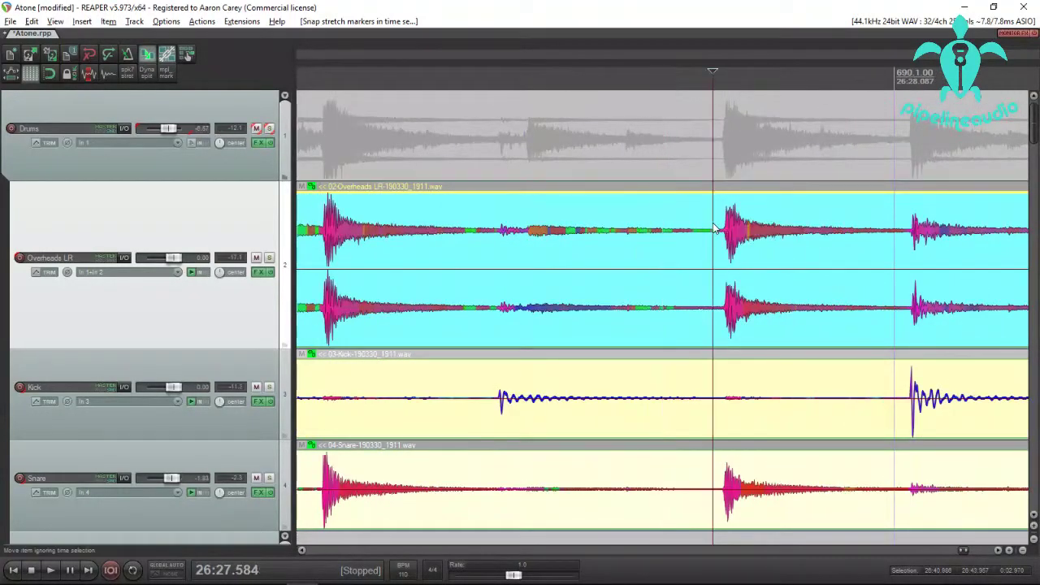
{"action": "scroll", "coordinate": [720, 225], "scroll_direction": "up", "scroll_amount": 5}
{"action": "left_click", "coordinate": [790, 225]}
{"action": "scroll", "coordinate": [687, 228], "scroll_direction": "down", "scroll_amount": 4}
{"action": "scroll", "coordinate": [686, 228], "scroll_direction": "up", "scroll_amount": 6}
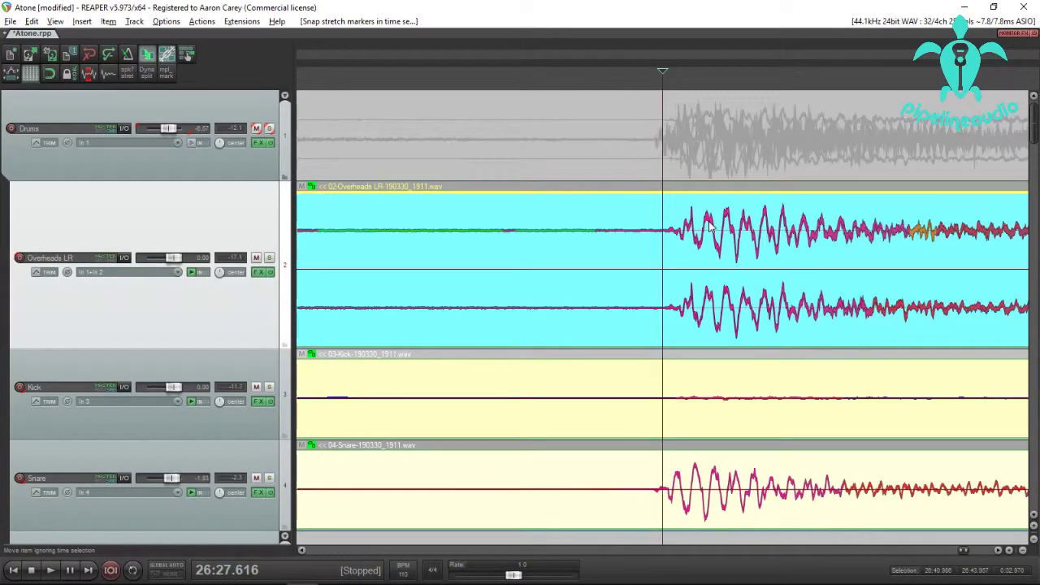
- Split the grouped drum items at the start of the snare hit just before measure 690
{"action": "scroll", "coordinate": [687, 227], "scroll_direction": "down", "scroll_amount": 4}
{"action": "scroll", "coordinate": [677, 225], "scroll_direction": "down", "scroll_amount": 4}
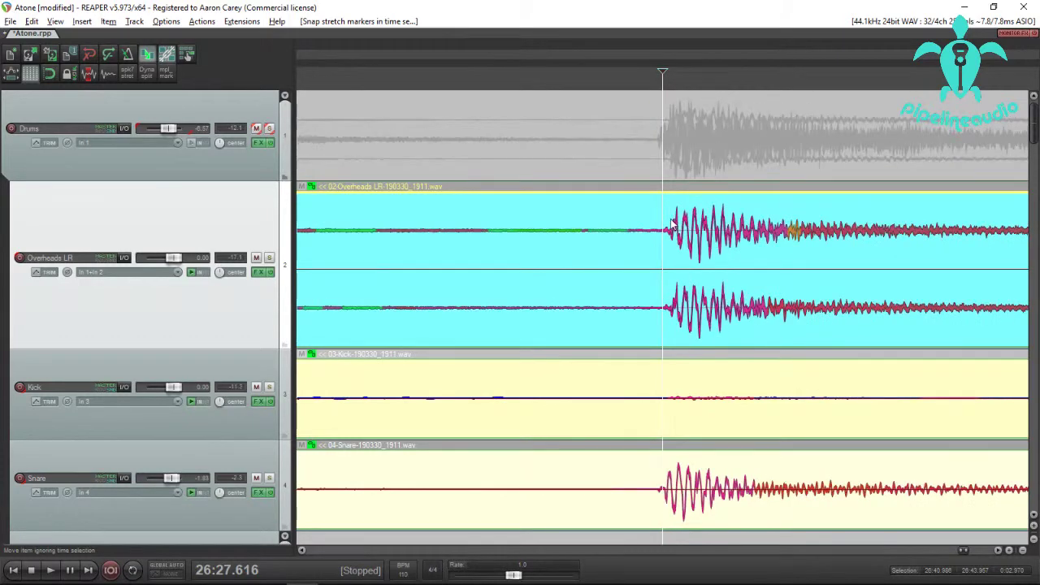
{"action": "scroll", "coordinate": [663, 225], "scroll_direction": "down", "scroll_amount": 5}
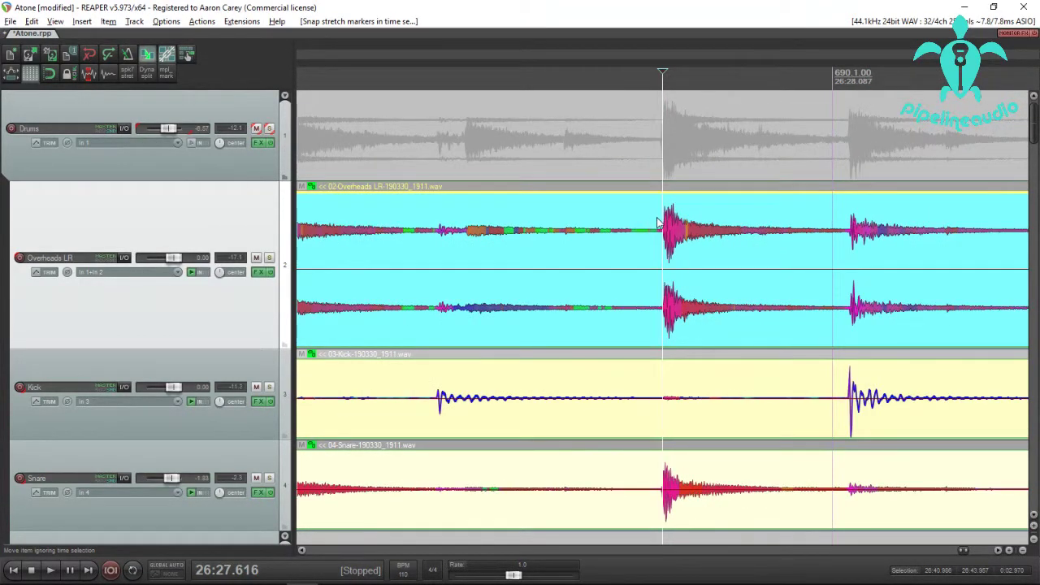
{"action": "scroll", "coordinate": [673, 229], "scroll_direction": "up", "scroll_amount": 4}
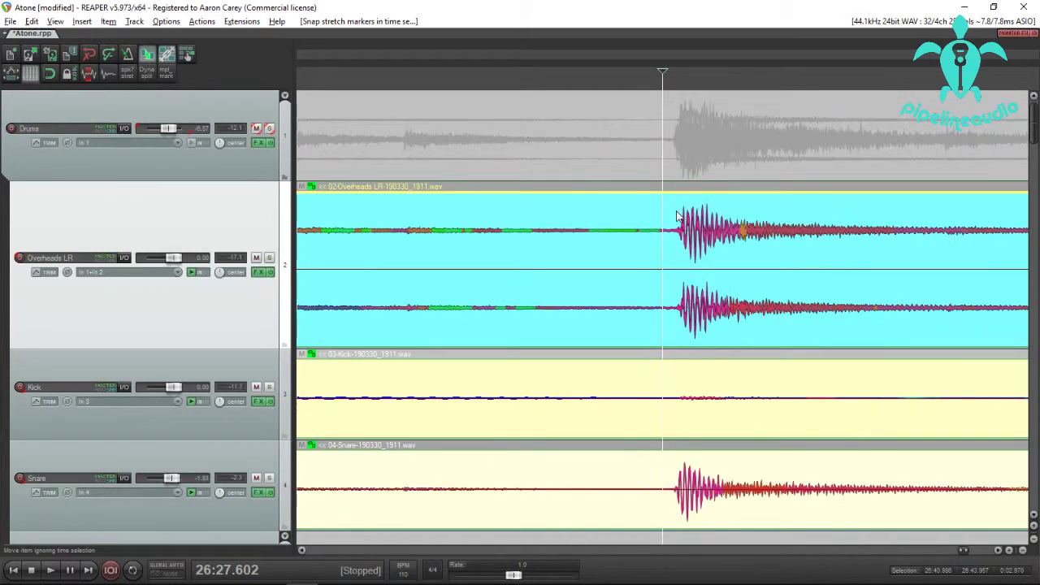
{"action": "left_click", "coordinate": [678, 221]}
{"action": "left_click", "coordinate": [683, 219]}
{"action": "scroll", "coordinate": [683, 221], "scroll_direction": "up", "scroll_amount": 2}
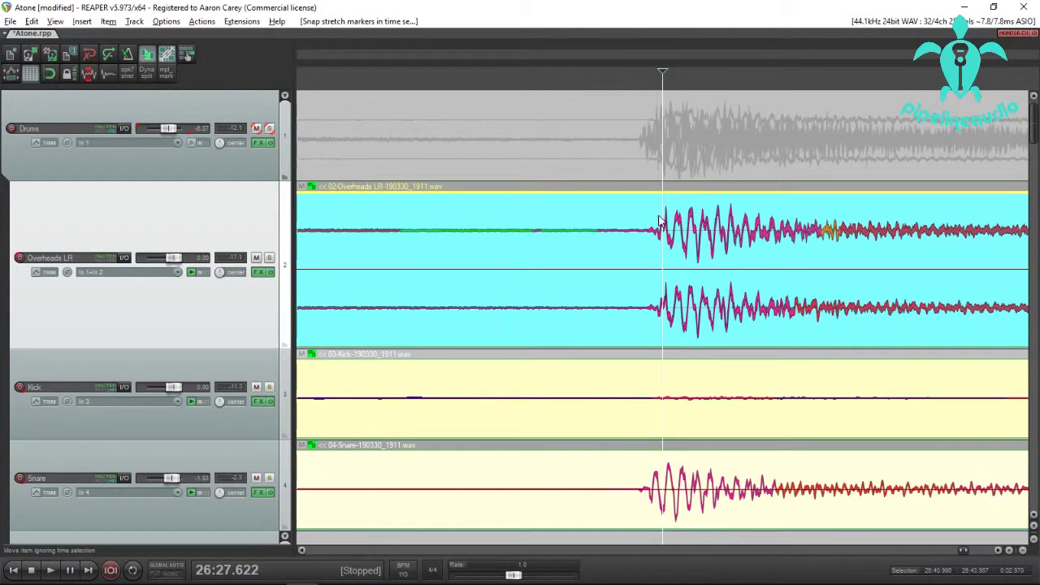
{"action": "left_click", "coordinate": [651, 225]}
{"action": "key", "text": "s"}
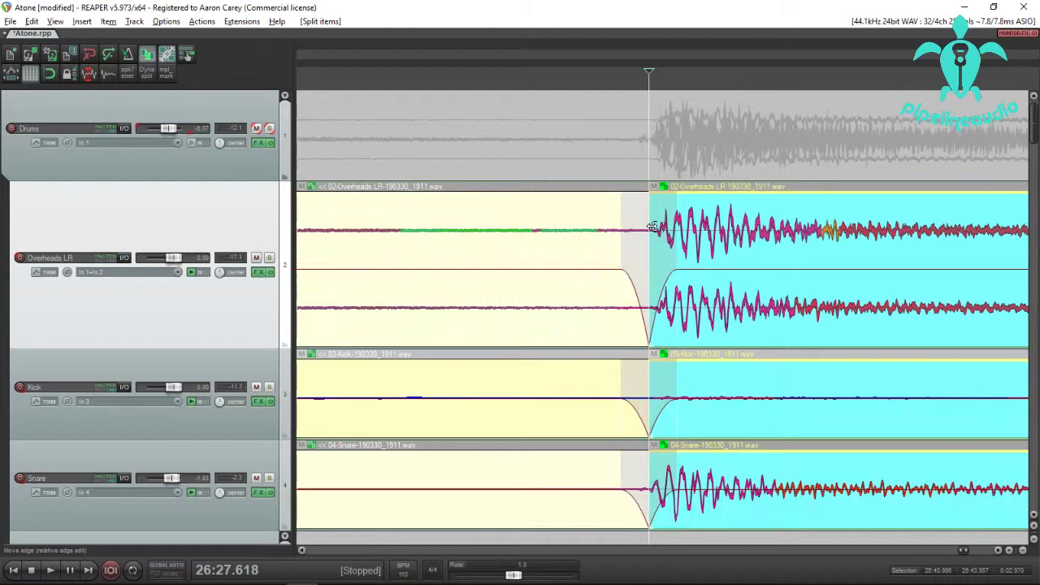
{"action": "scroll", "coordinate": [657, 240], "scroll_direction": "down", "scroll_amount": 2}
{"action": "scroll", "coordinate": [664, 254], "scroll_direction": "up", "scroll_amount": 5}
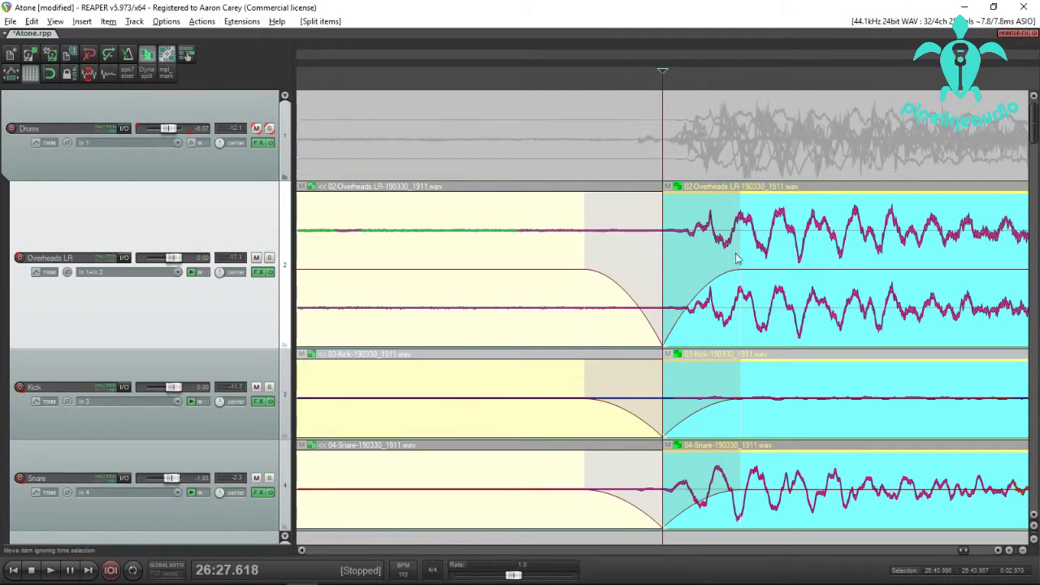
- Try splitting the grouped drums before the snare hit after measure 690 and deleting the Overheads LR piece between the splits, undoing both edits
{"action": "scroll", "coordinate": [737, 257], "scroll_direction": "down", "scroll_amount": 8}
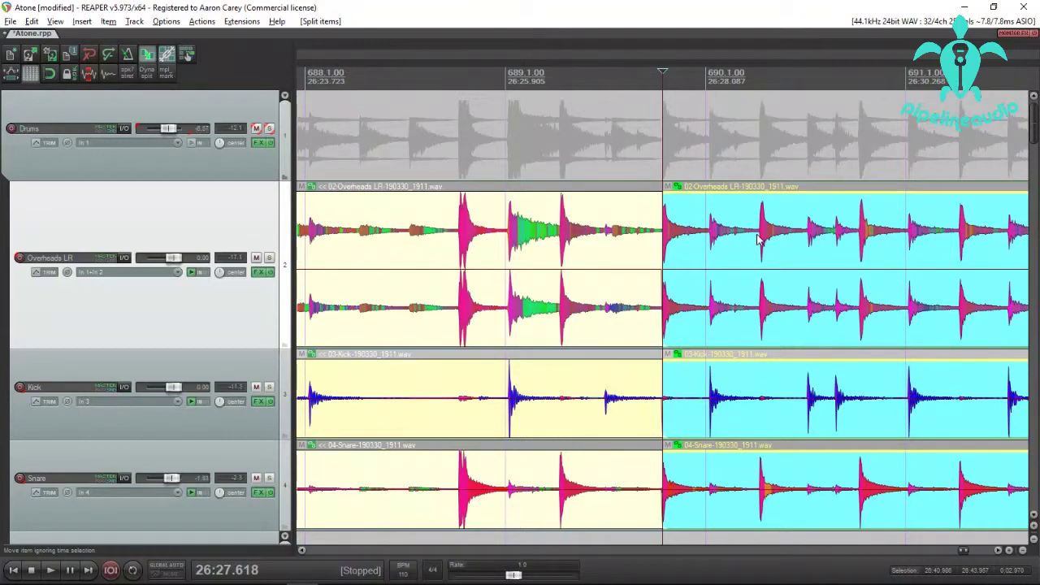
{"action": "left_click", "coordinate": [757, 239]}
{"action": "key", "text": "["}
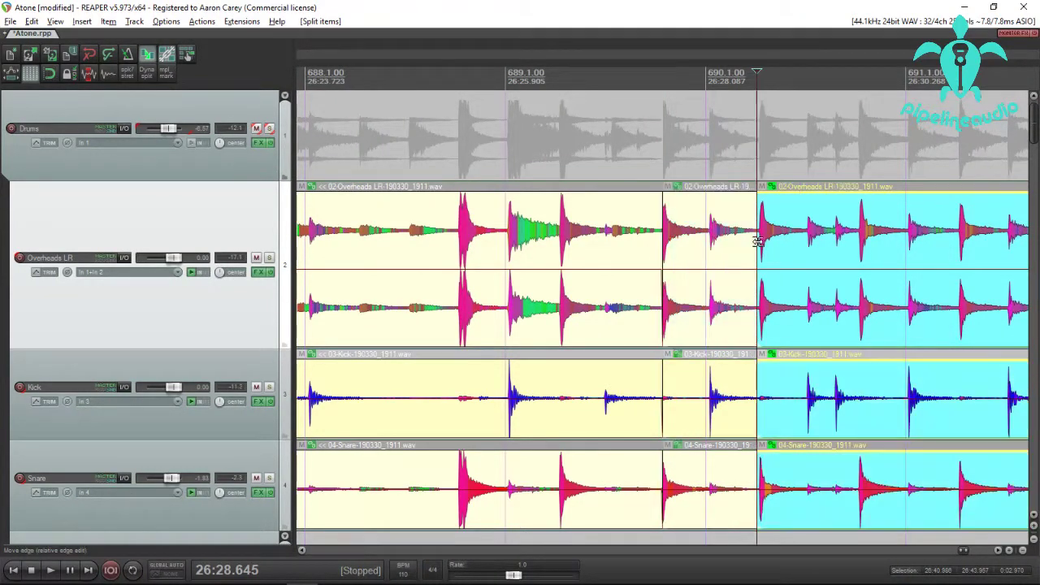
{"action": "left_click", "coordinate": [699, 218]}
{"action": "key", "text": "Delete"}
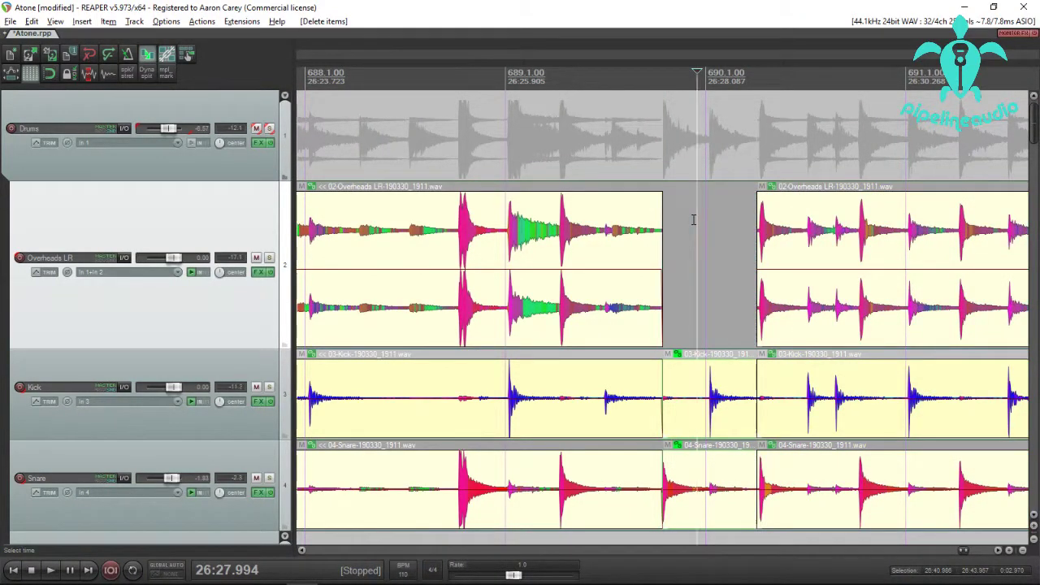
{"action": "key", "text": "ctrl+z"}
{"action": "key", "text": "ctrl+z"}
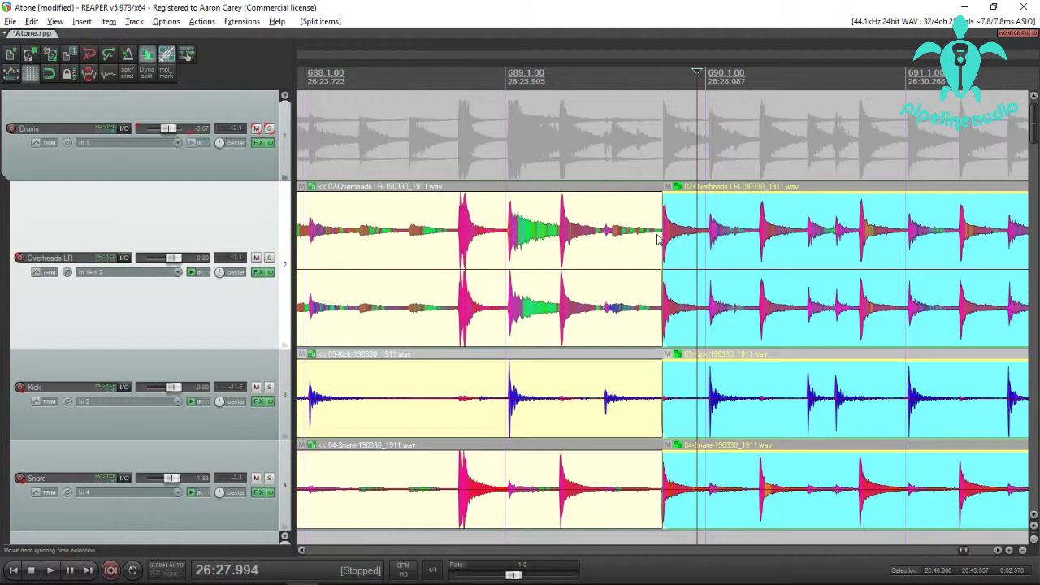
- Overlap the grouped drum items at the split before measure 690 and widen the crossfade, placing it ahead of the snare hit
{"action": "left_click_drag", "start_coordinate": [658, 234], "coordinate": [651, 237]}
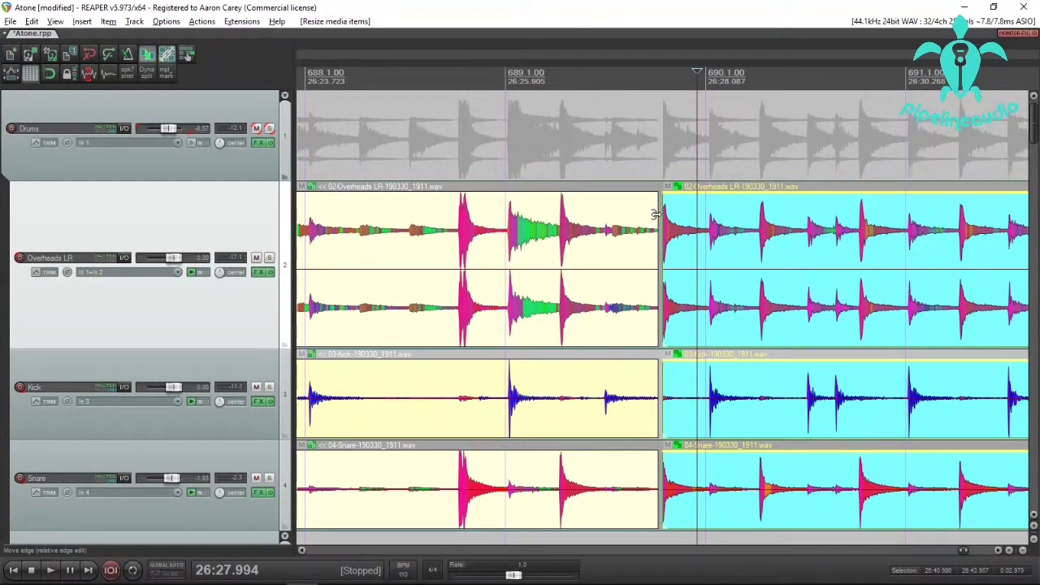
{"action": "mouse_move", "coordinate": [664, 211]}
{"action": "left_mouse_down"}
{"action": "mouse_move", "coordinate": [845, 229]}
{"action": "mouse_move", "coordinate": [668, 231]}
{"action": "left_mouse_up"}
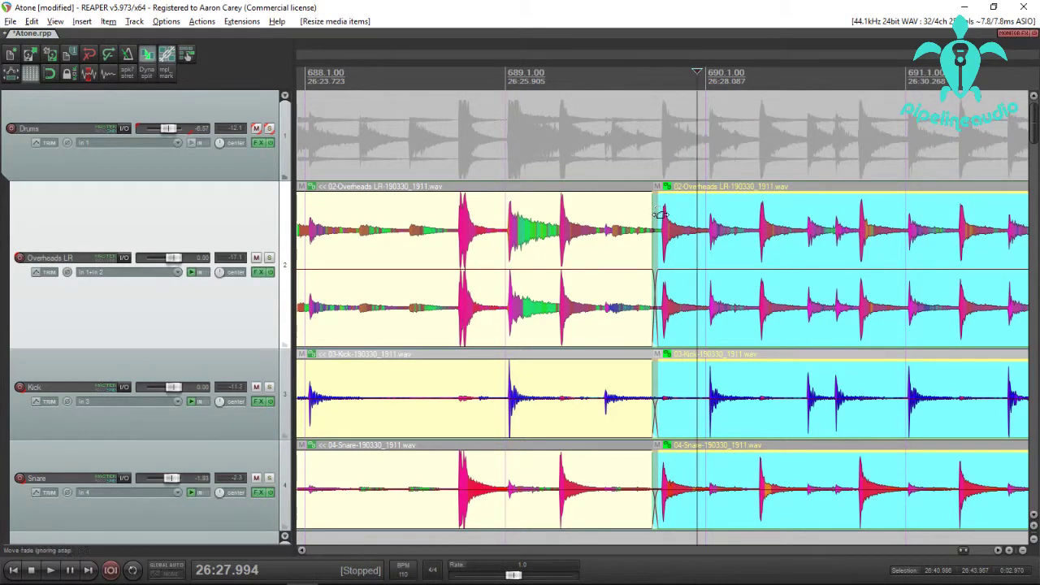
{"action": "left_click_drag", "start_coordinate": [666, 216], "coordinate": [641, 233]}
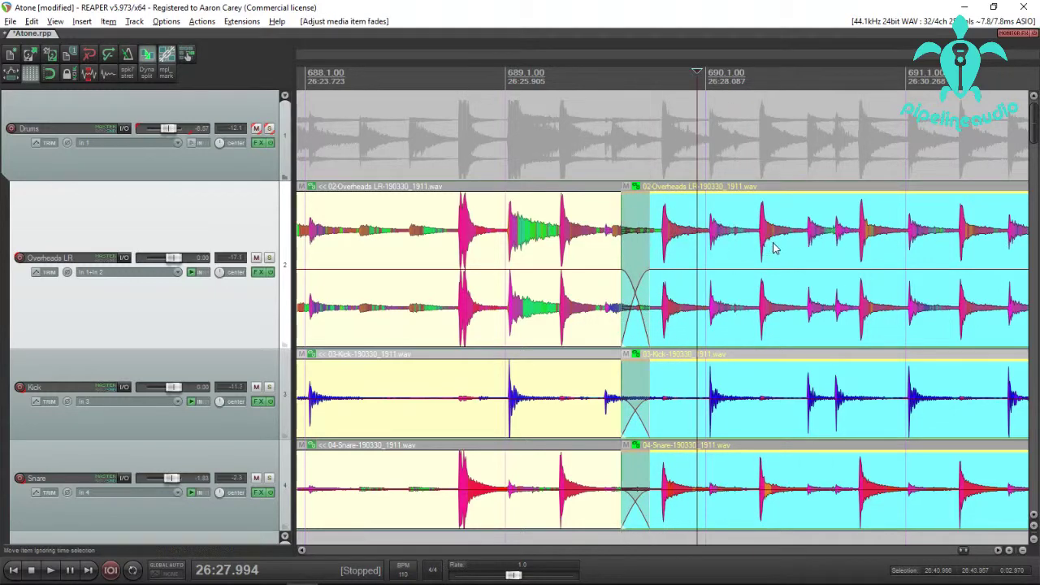
- Select the Overheads LR item before the crossfade and place the edit cursor just before the first snare hit after measure 684
{"action": "left_click", "coordinate": [774, 248]}
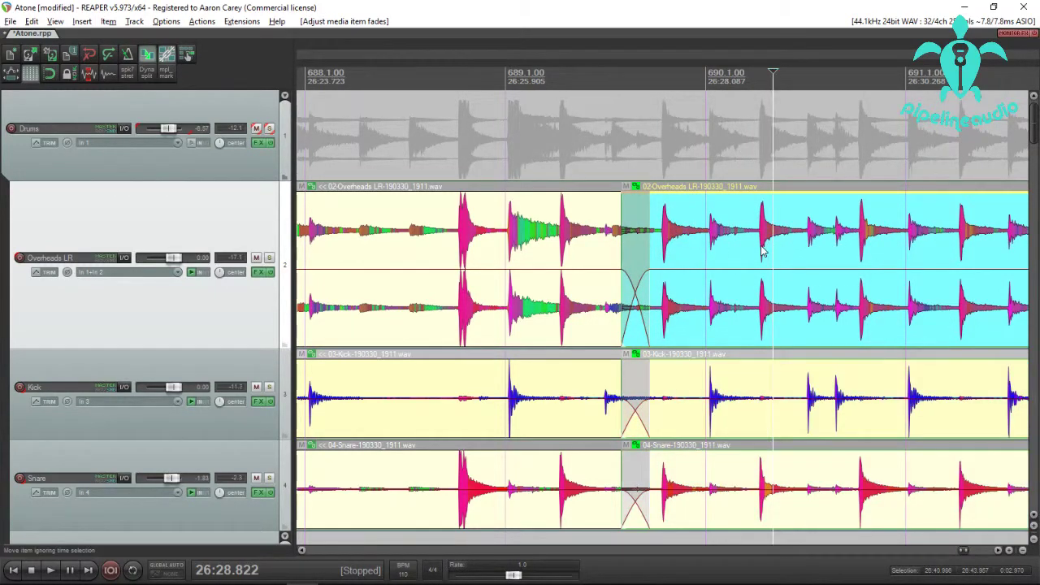
{"action": "scroll", "coordinate": [762, 250], "scroll_direction": "down", "scroll_amount": 2}
{"action": "scroll", "coordinate": [756, 253], "scroll_direction": "down", "scroll_amount": 3}
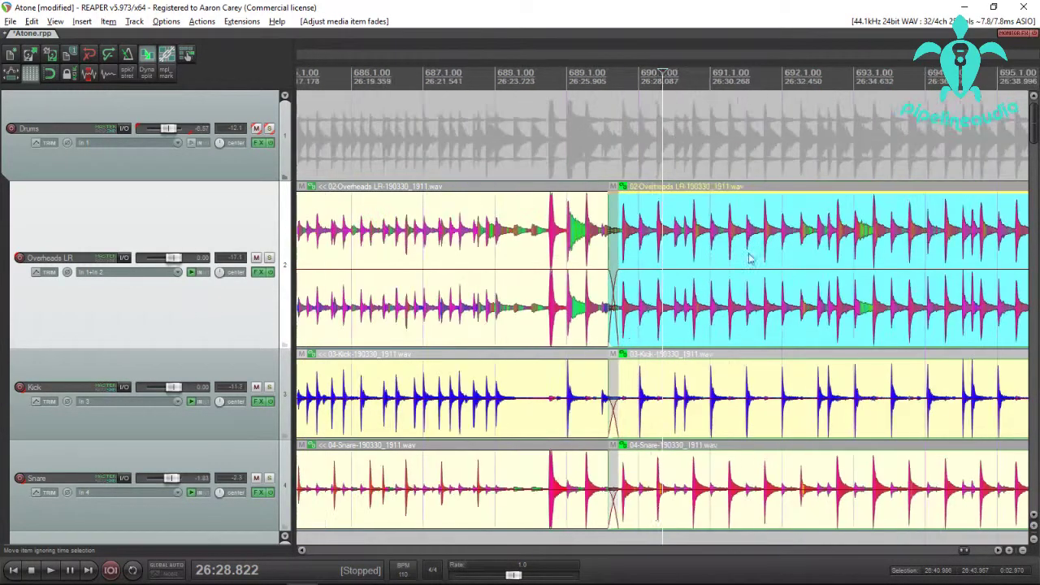
{"action": "scroll", "coordinate": [765, 262], "scroll_direction": "down", "scroll_amount": 2}
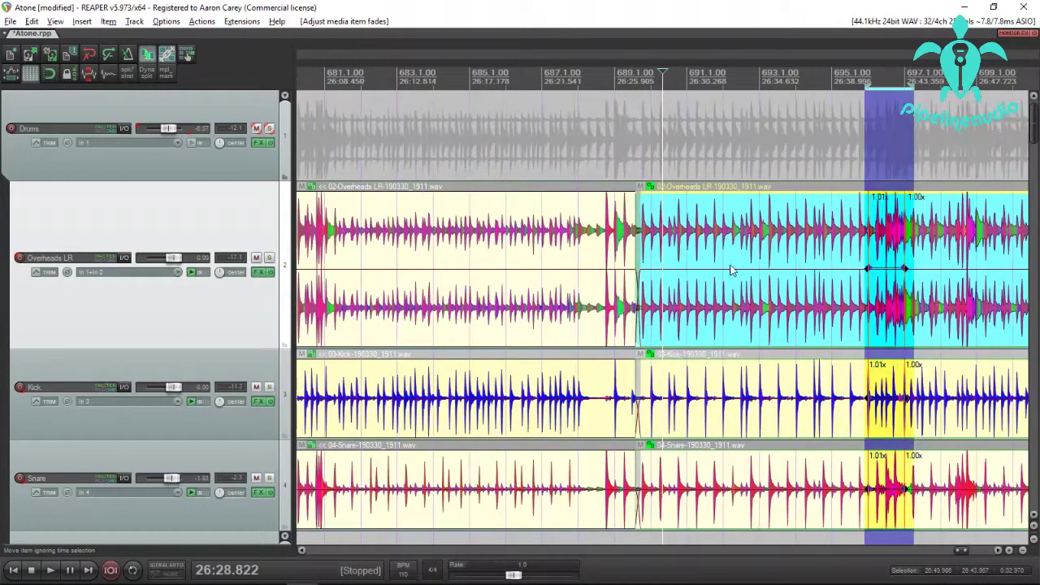
{"action": "left_click", "coordinate": [461, 317]}
{"action": "scroll", "coordinate": [461, 317], "scroll_direction": "up", "scroll_amount": 3}
{"action": "scroll", "coordinate": [616, 321], "scroll_direction": "up", "scroll_amount": 3}
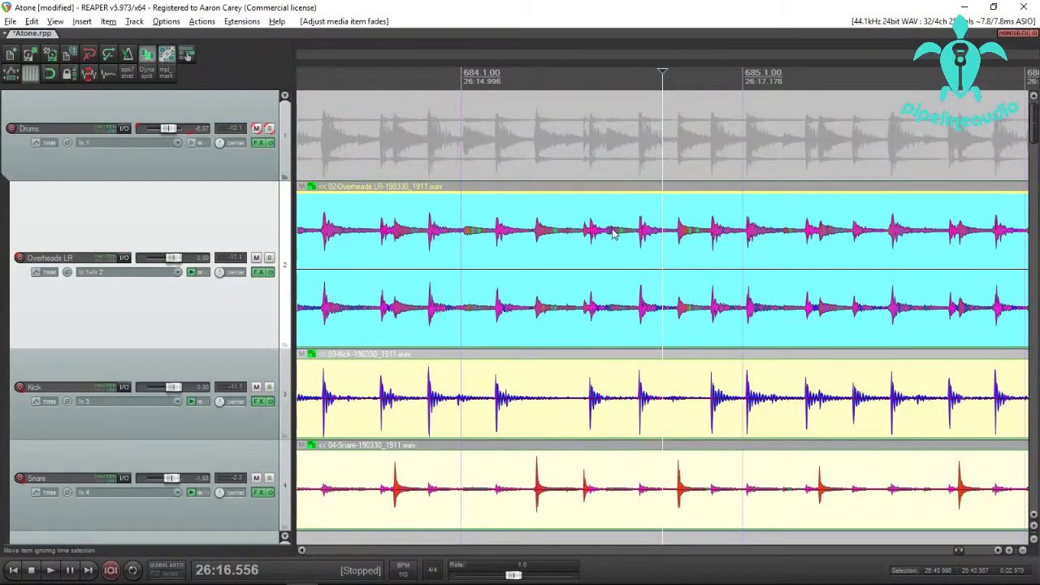
{"action": "left_click", "coordinate": [532, 216]}
{"action": "left_click", "coordinate": [528, 207]}
{"action": "left_click", "coordinate": [529, 206]}
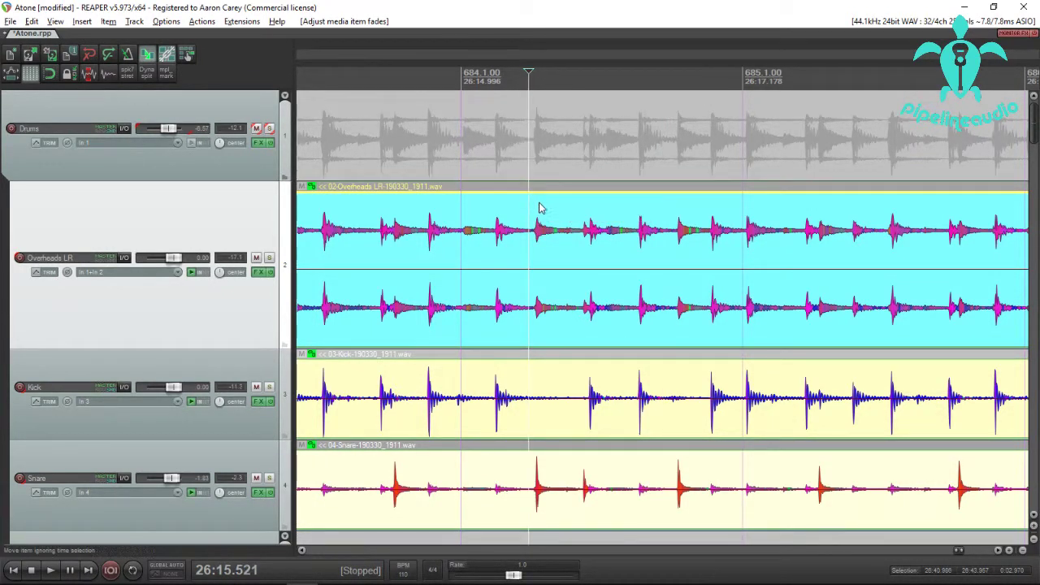
{"action": "left_click", "coordinate": [557, 207]}
{"action": "left_click", "coordinate": [531, 216]}
{"action": "left_click", "coordinate": [529, 222]}
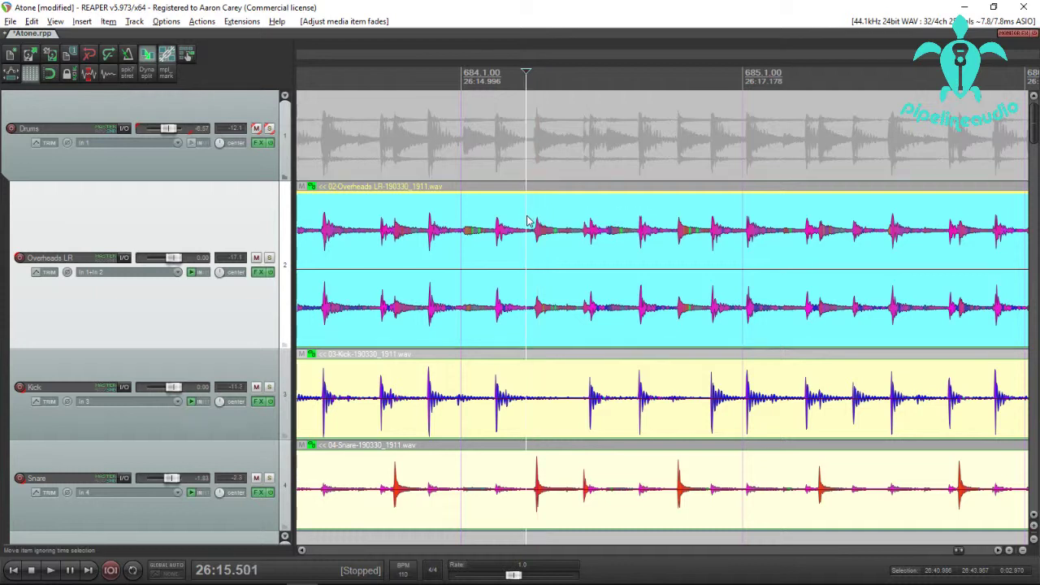
- Place the edit cursor around the same snare hit from the lower half of the Overheads LR item
{"action": "left_click", "coordinate": [532, 327]}
{"action": "left_click", "coordinate": [534, 326]}
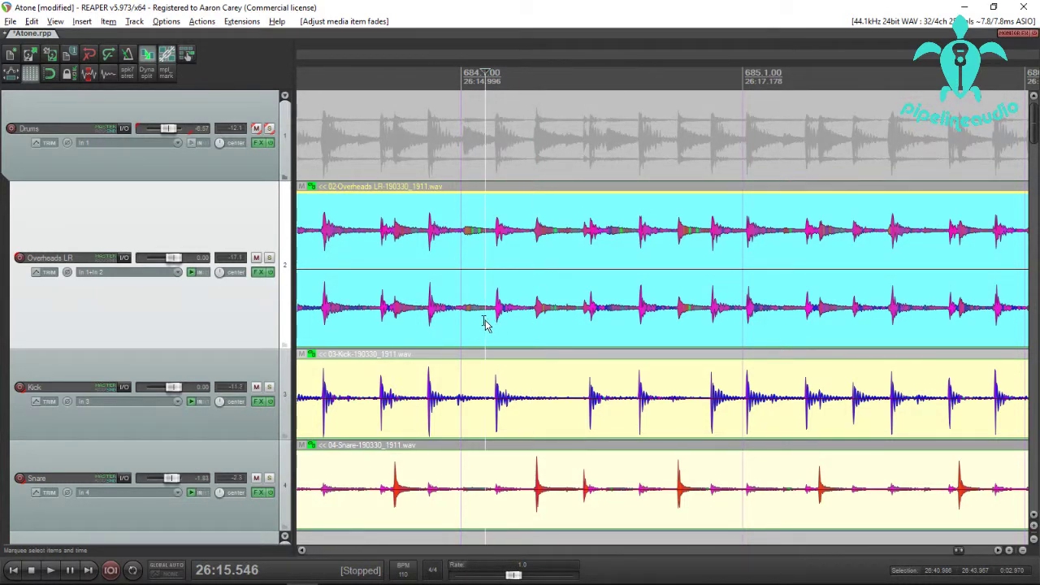
{"action": "left_click", "coordinate": [485, 321]}
{"action": "left_click", "coordinate": [531, 325]}
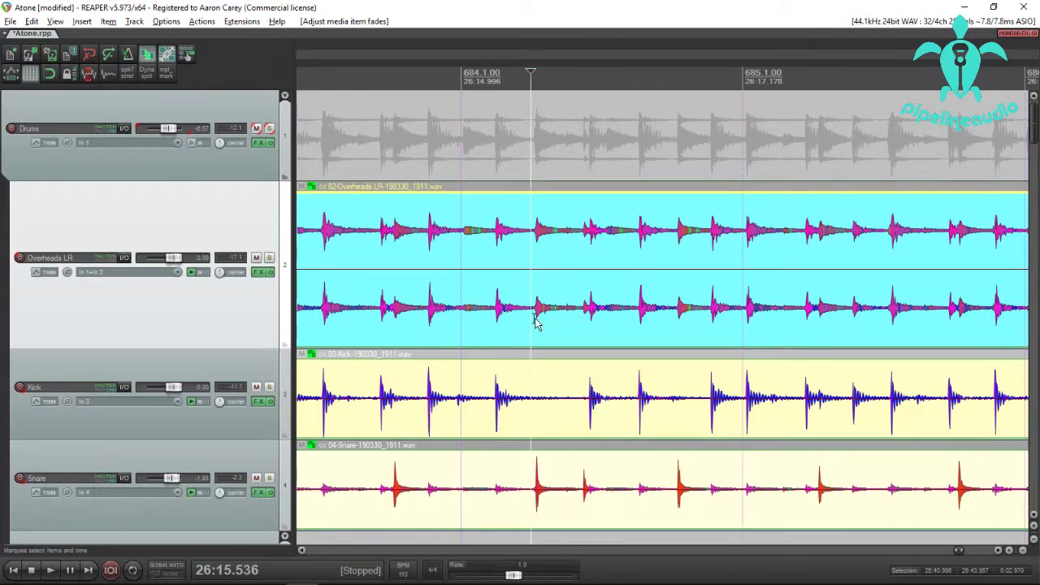
- Place the edit cursor at the first kick hit after measure 684 and move the grouped drum items slightly later
{"action": "left_click", "coordinate": [481, 242]}
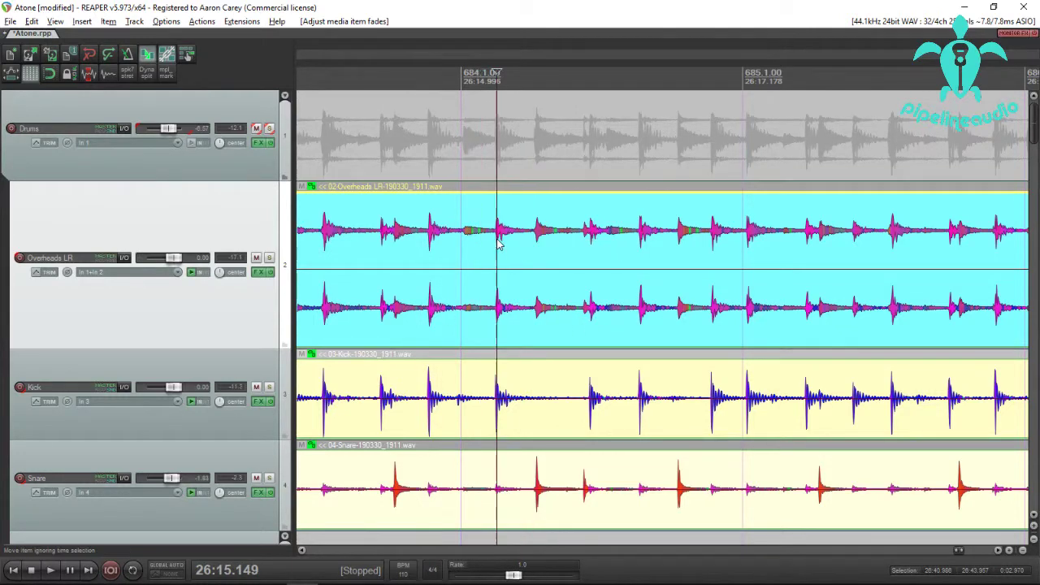
{"action": "left_click", "coordinate": [496, 242]}
{"action": "mouse_move", "coordinate": [490, 244]}
{"action": "left_mouse_down"}
{"action": "mouse_move", "coordinate": [559, 241]}
{"action": "mouse_move", "coordinate": [499, 248]}
{"action": "left_mouse_up"}
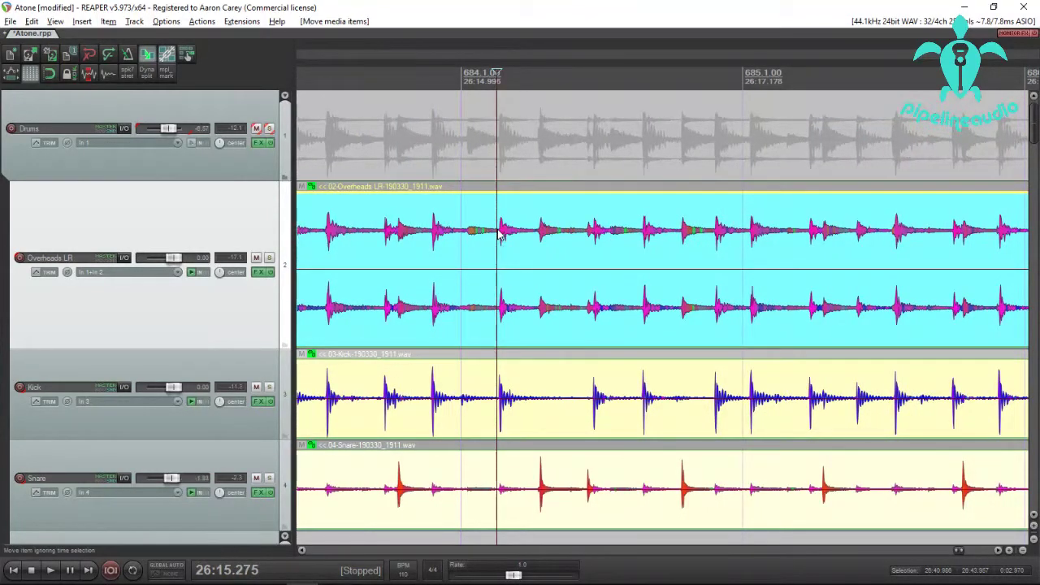
- Select about 1.12 seconds of the grouped drums from the first kick hit after measure 684 and cut that portion
{"action": "left_click_drag", "start_coordinate": [498, 318], "coordinate": [646, 317]}
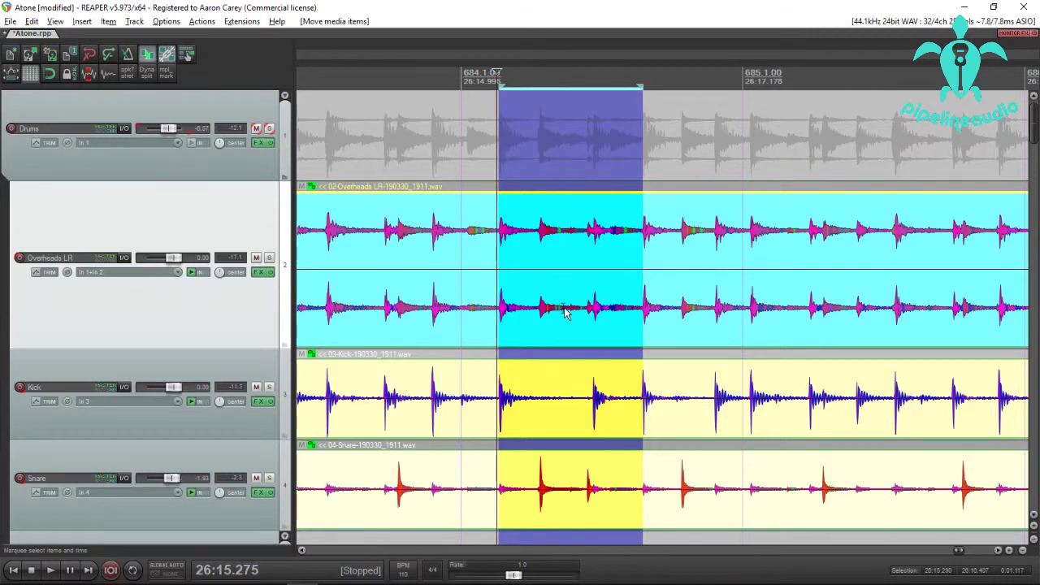
{"action": "key", "text": "ctrl+x"}
{"action": "key", "text": "ctrl+z"}
{"action": "key", "text": "ctrl+x"}
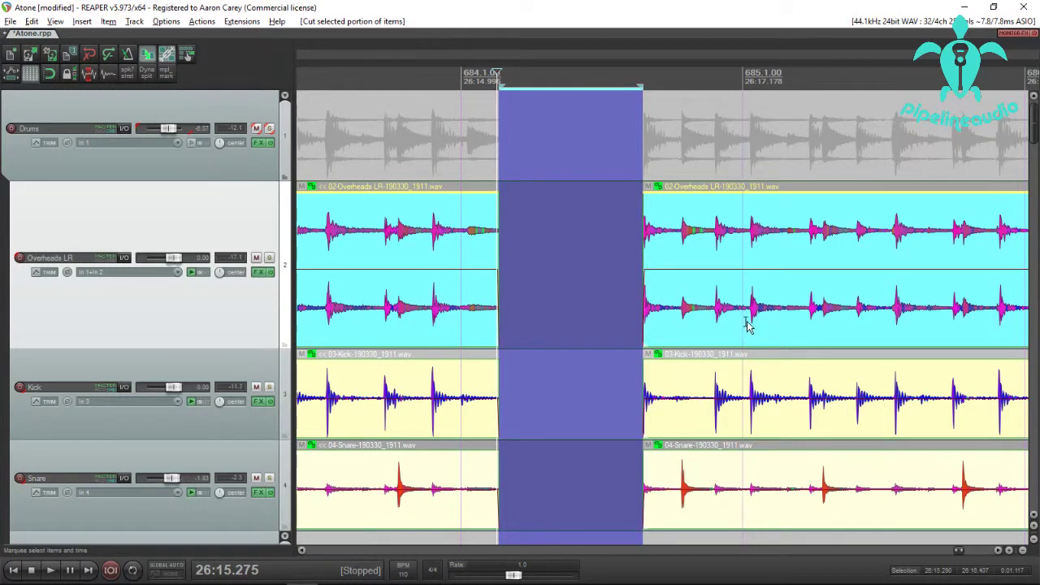
- Cut about 0.85 seconds of the grouped drums starting just after measure 685, and select the Overheads LR item before the first gap
{"action": "left_click_drag", "start_coordinate": [748, 325], "coordinate": [853, 325]}
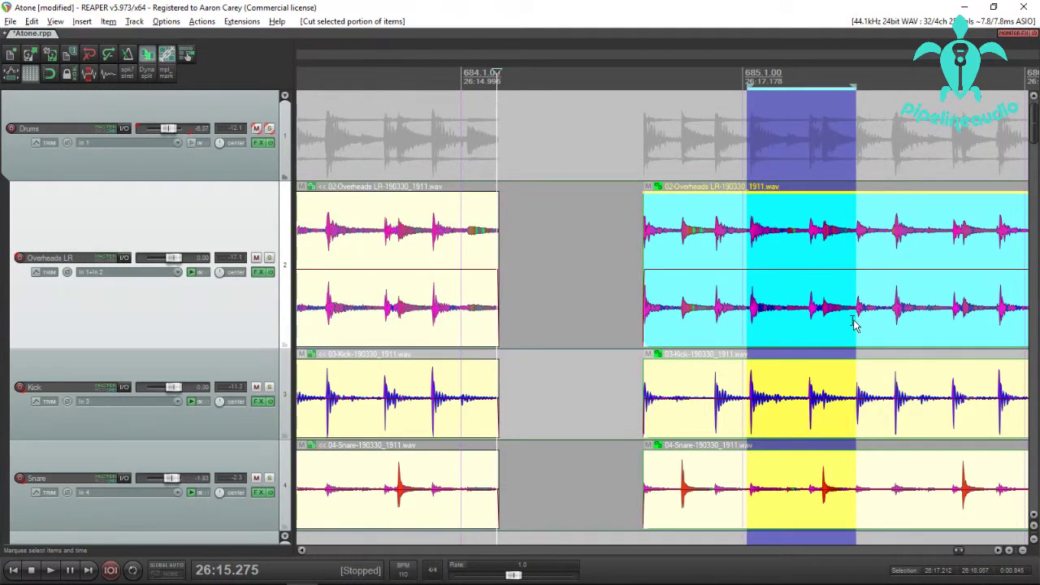
{"action": "key", "text": "ctrl+x"}
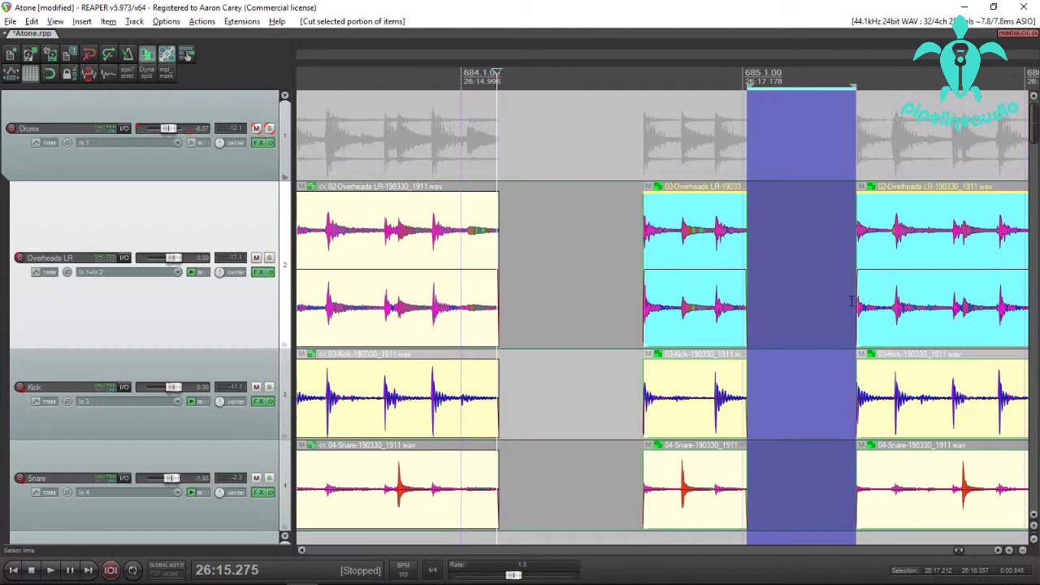
{"action": "scroll", "coordinate": [852, 299], "scroll_direction": "down", "scroll_amount": 2}
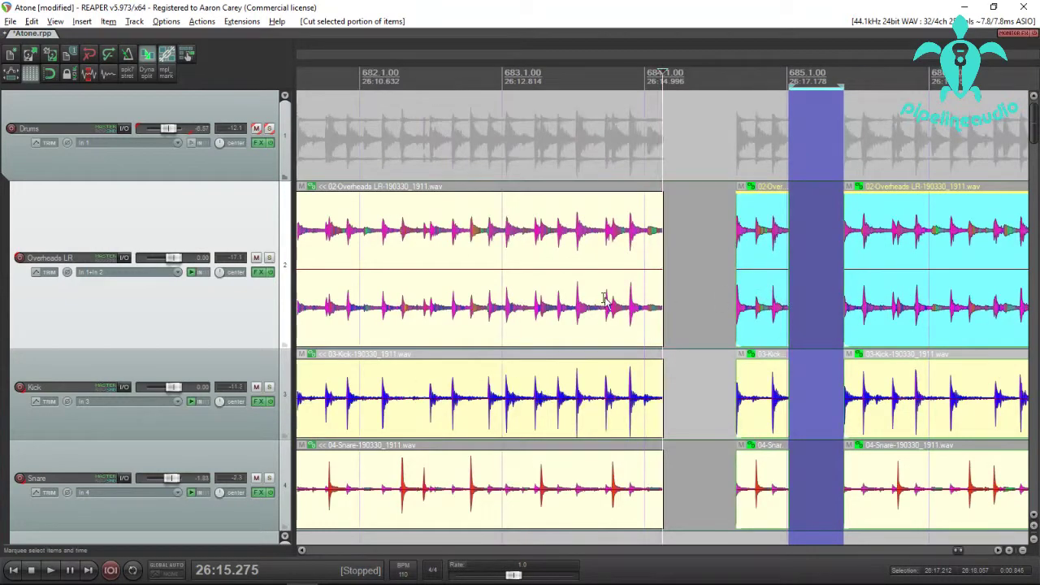
{"action": "left_click", "coordinate": [497, 295]}
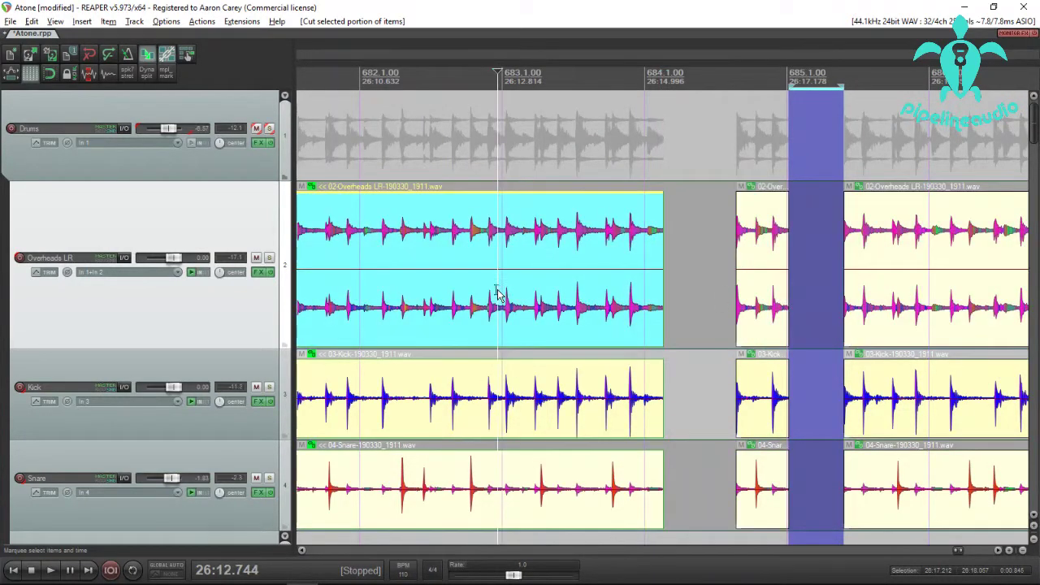
- Search the preferences for "modifi" and open the Mouse Modifiers settings for the media item bottom half context
{"action": "left_click", "coordinate": [172, 25]}
{"action": "left_click", "coordinate": [192, 508]}
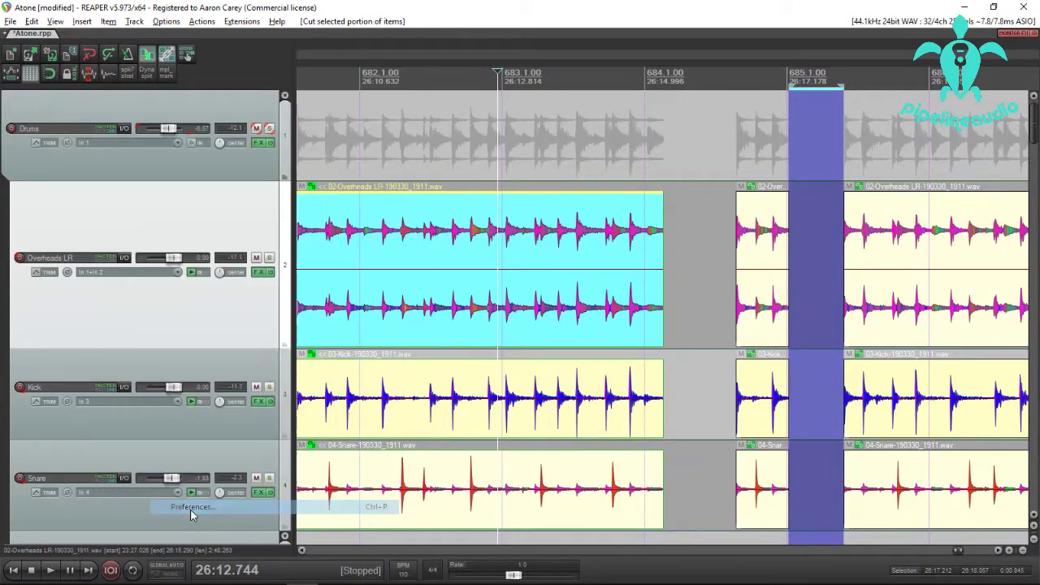
{"action": "left_click_drag", "start_coordinate": [504, 230], "coordinate": [454, 126]}
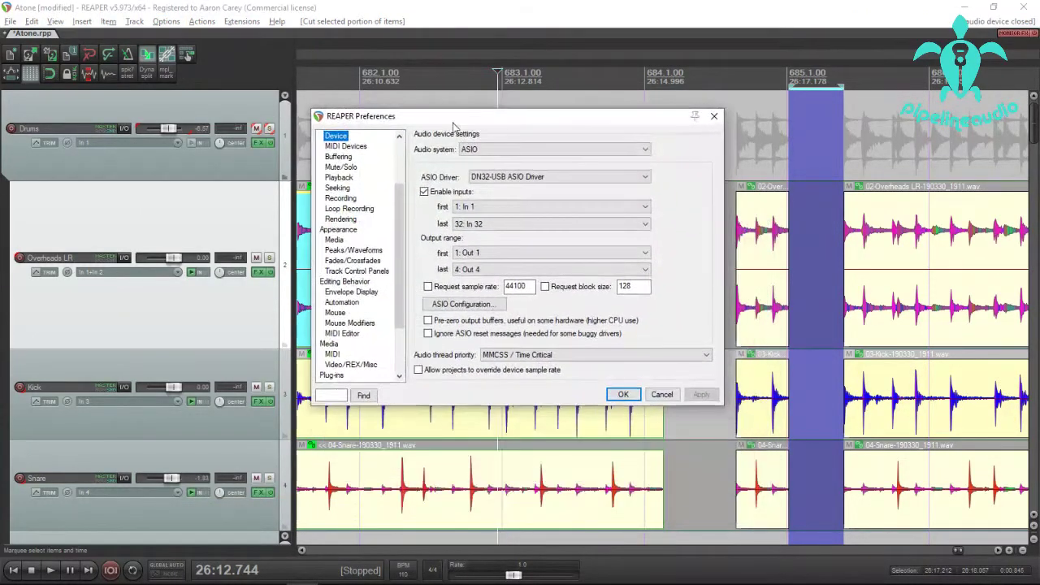
{"action": "left_click", "coordinate": [329, 395]}
{"action": "type", "text": "modifi"}
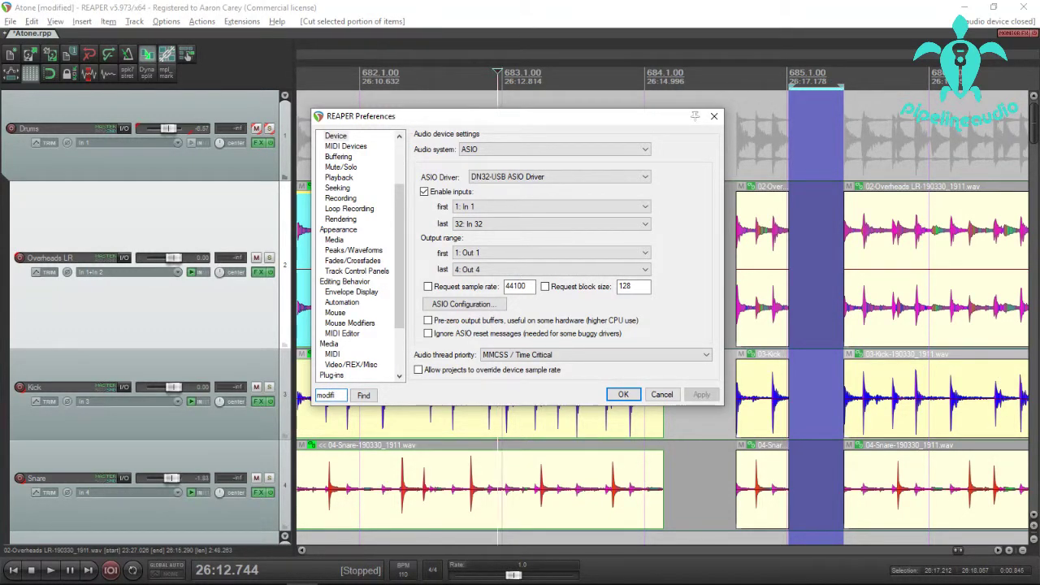
{"action": "left_click", "coordinate": [363, 395]}
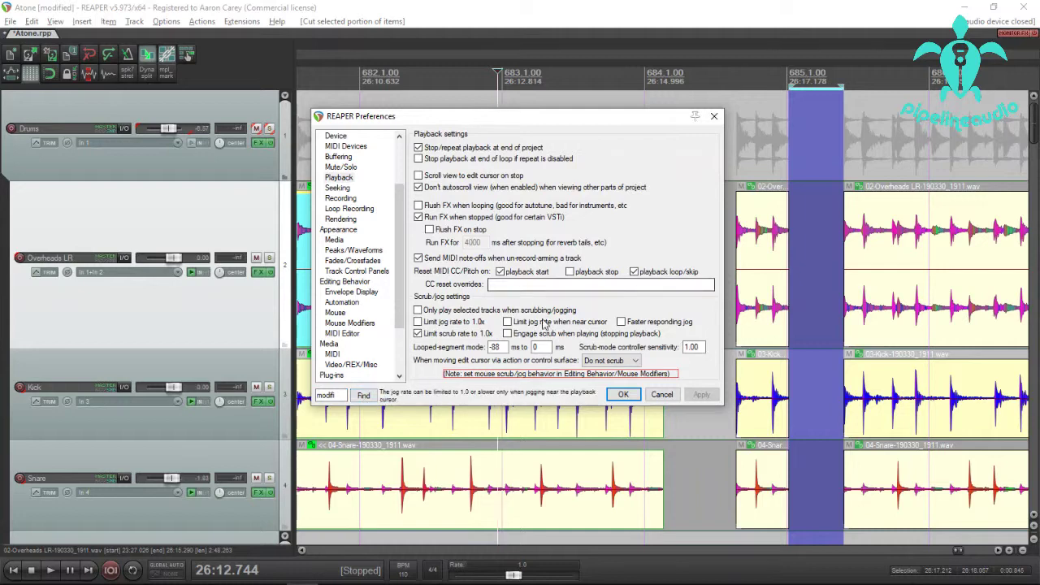
{"action": "left_click", "coordinate": [363, 395]}
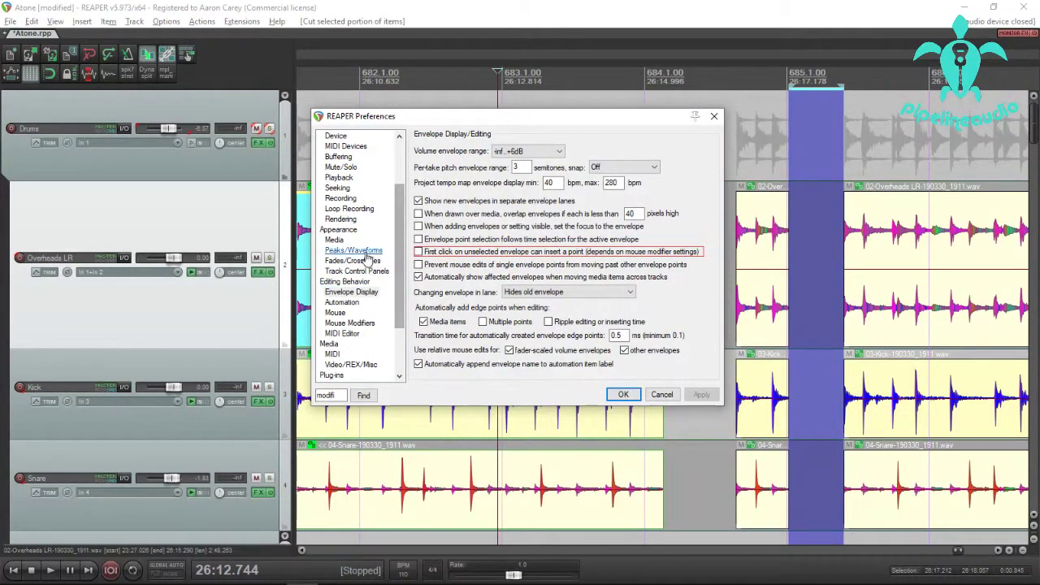
{"action": "left_click", "coordinate": [342, 325]}
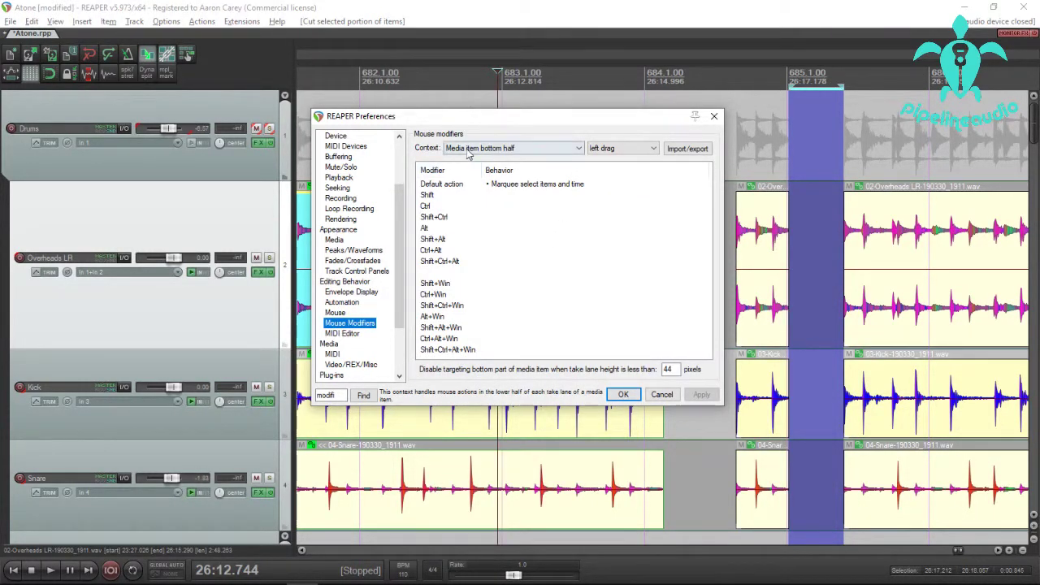
- Check the available contexts and the left-drag behaviours for the media item bottom half, leaving the default action as it is
{"action": "left_click", "coordinate": [579, 149]}
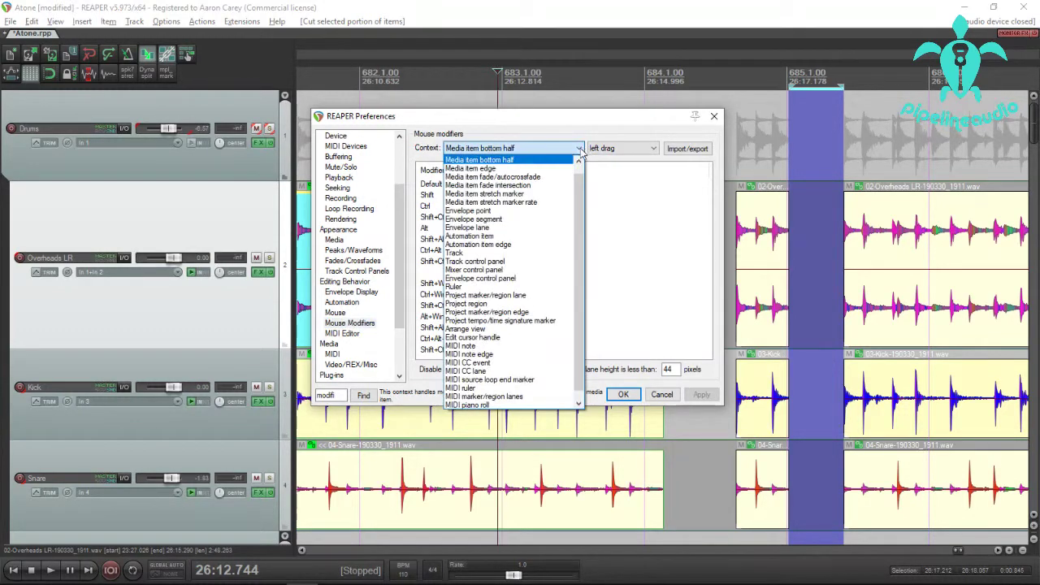
{"action": "left_click", "coordinate": [507, 161]}
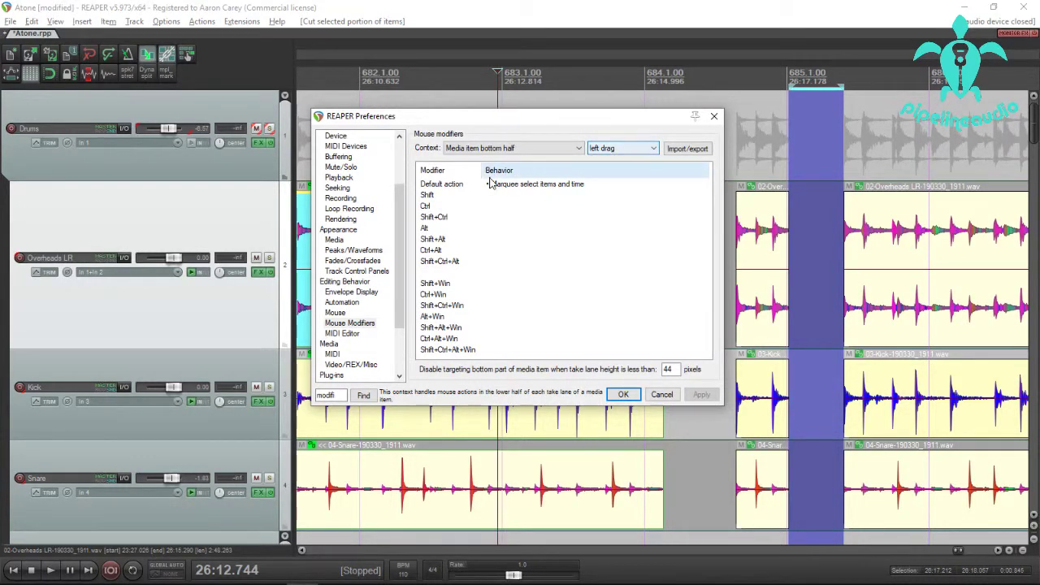
{"action": "double_click", "coordinate": [544, 185]}
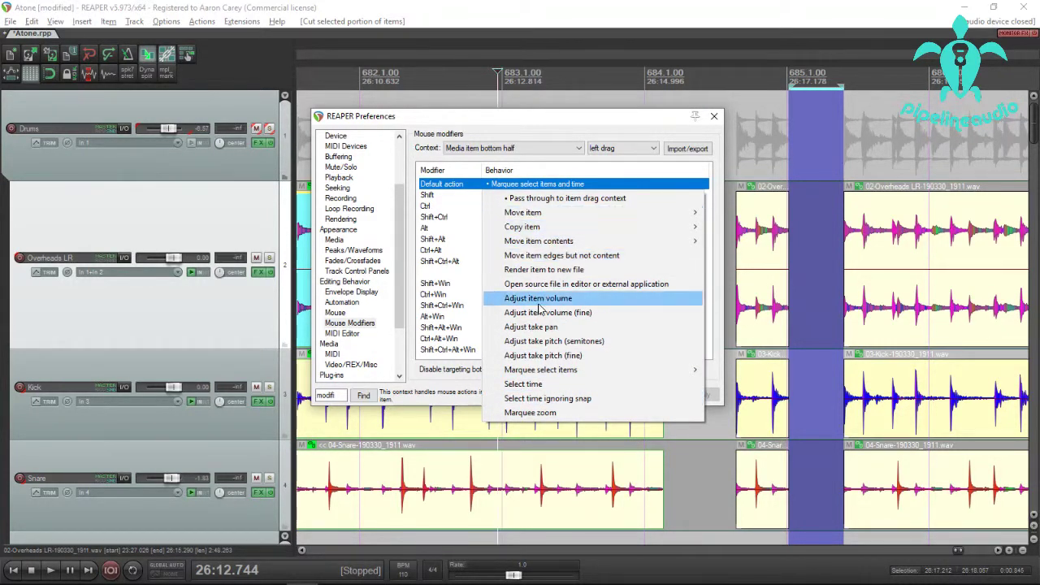
{"action": "left_click", "coordinate": [520, 121]}
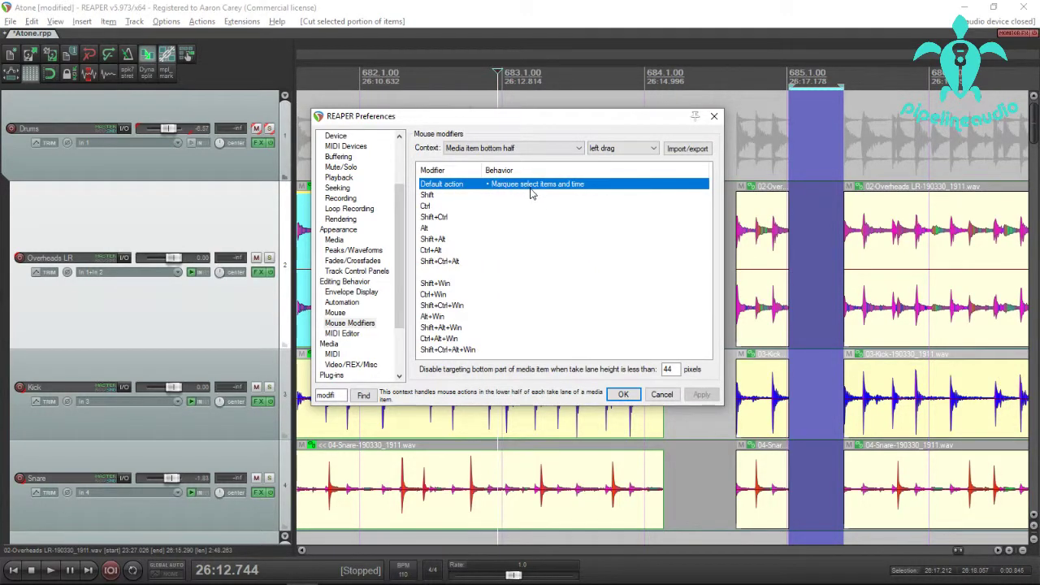
{"action": "left_click", "coordinate": [650, 395]}
- Marquee-select about 2.08 seconds of the Overheads LR item across measure 683, starting midway through measure 682
{"action": "left_click_drag", "start_coordinate": [420, 316], "coordinate": [567, 317]}
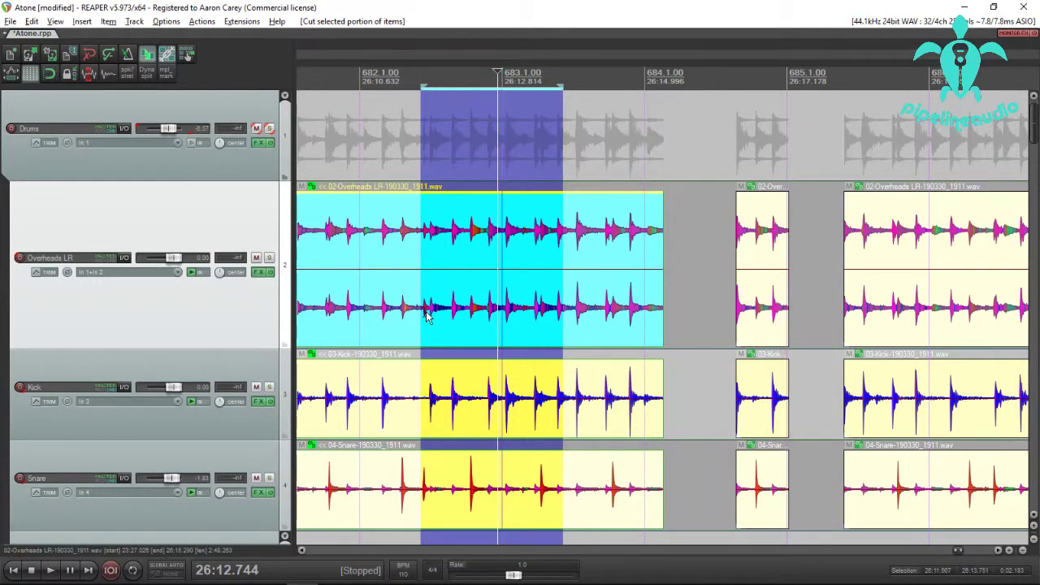
{"action": "key", "text": "ctrl+z"}
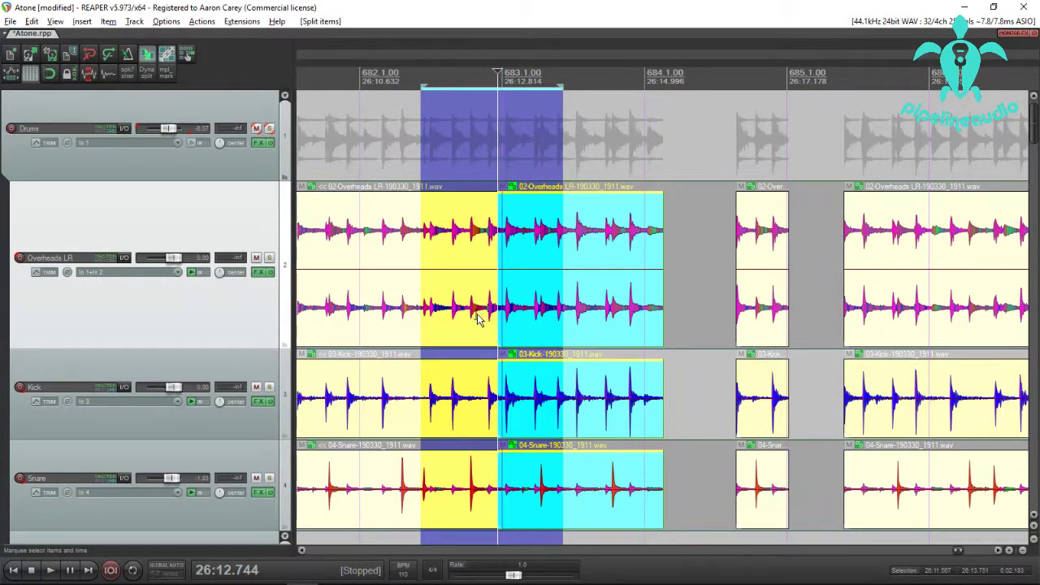
{"action": "key", "text": "ctrl+shift+z"}
{"action": "left_click", "coordinate": [468, 308]}
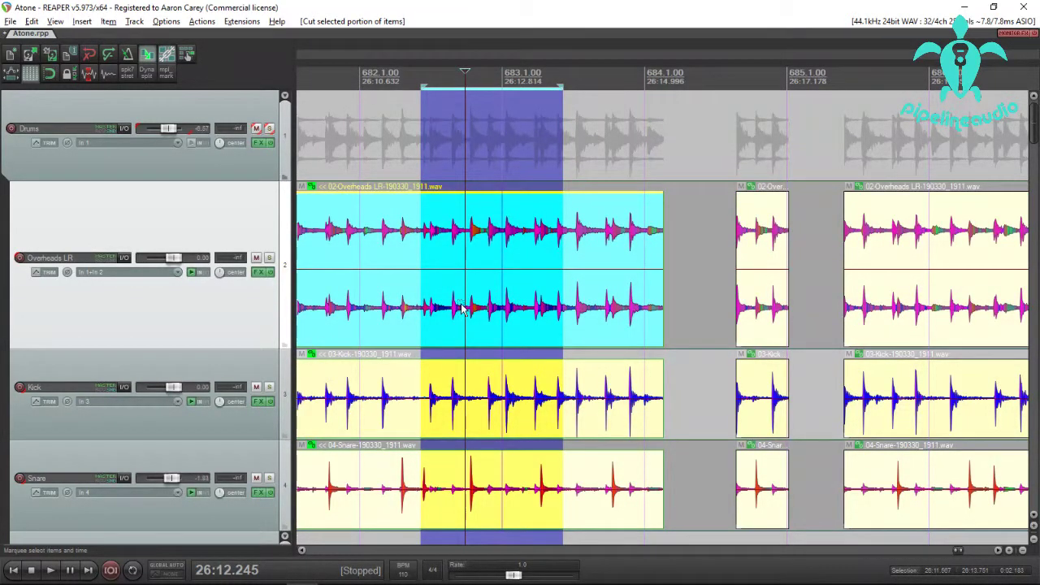
{"action": "left_click", "coordinate": [427, 317]}
{"action": "left_click_drag", "start_coordinate": [427, 317], "coordinate": [556, 317]}
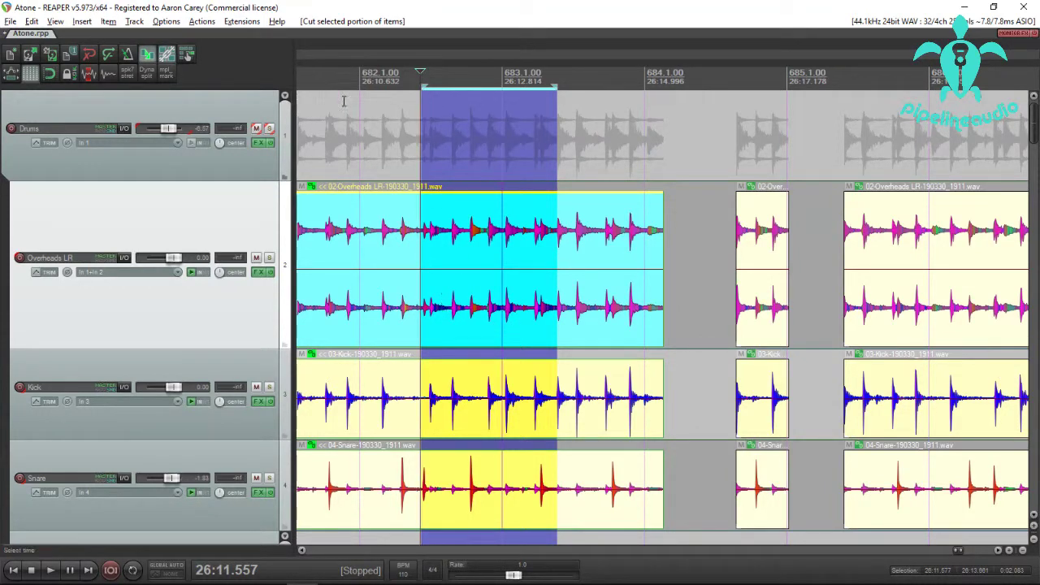
- Search the action list for "4 point" and close the list
{"action": "left_click", "coordinate": [202, 22]}
{"action": "left_click", "coordinate": [260, 27]}
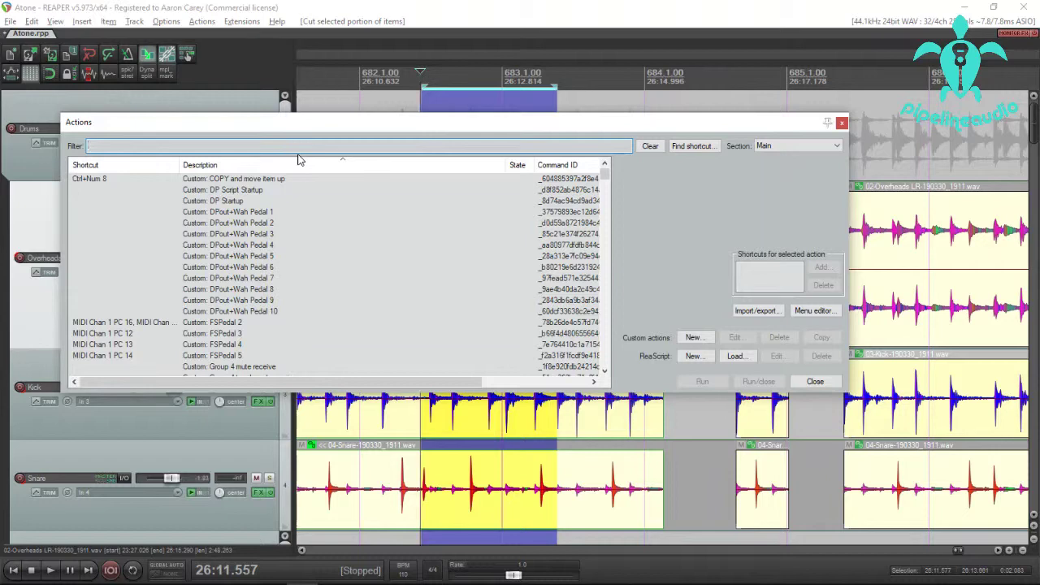
{"action": "type", "text": "4 point"}
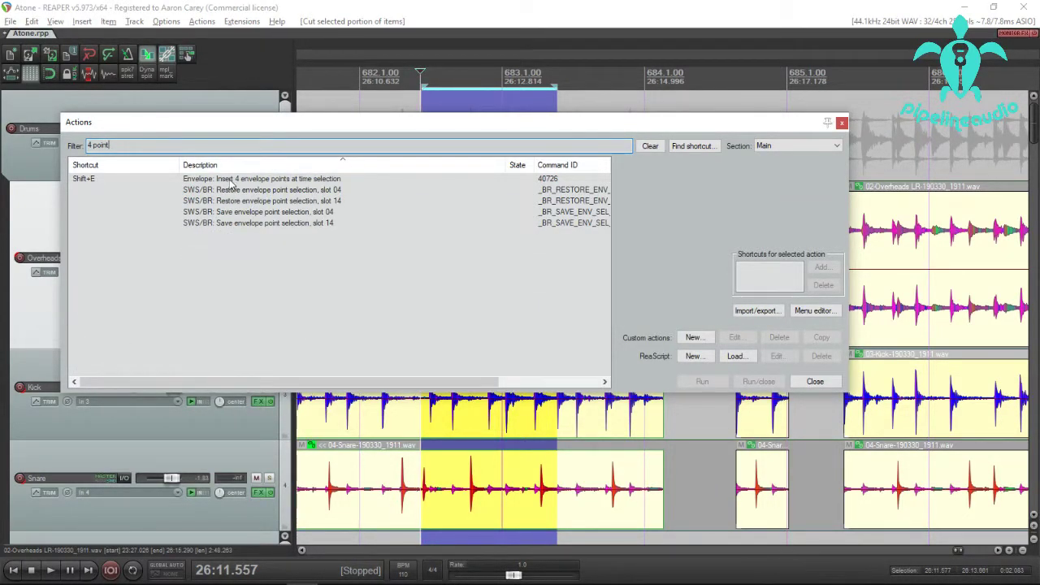
{"action": "left_click", "coordinate": [816, 381]}
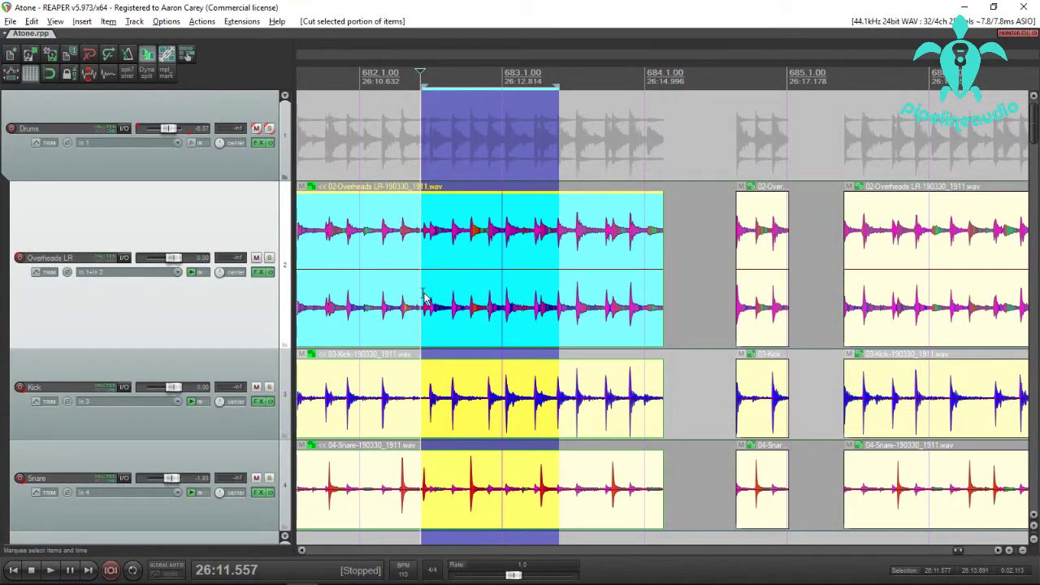
- Show the Mute envelope of the Overheads LR track
{"action": "left_click", "coordinate": [36, 273]}
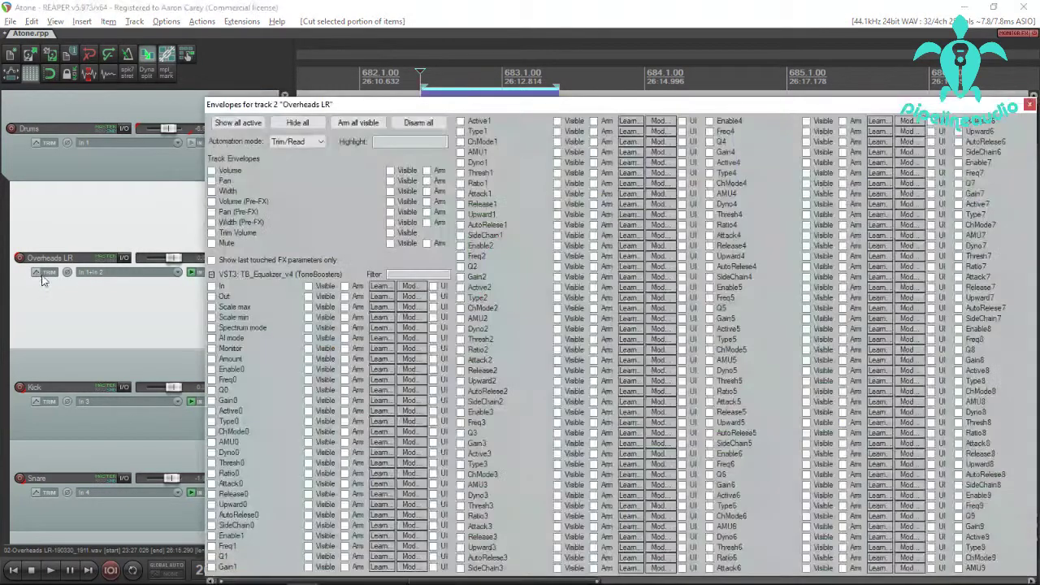
{"action": "left_click", "coordinate": [211, 243]}
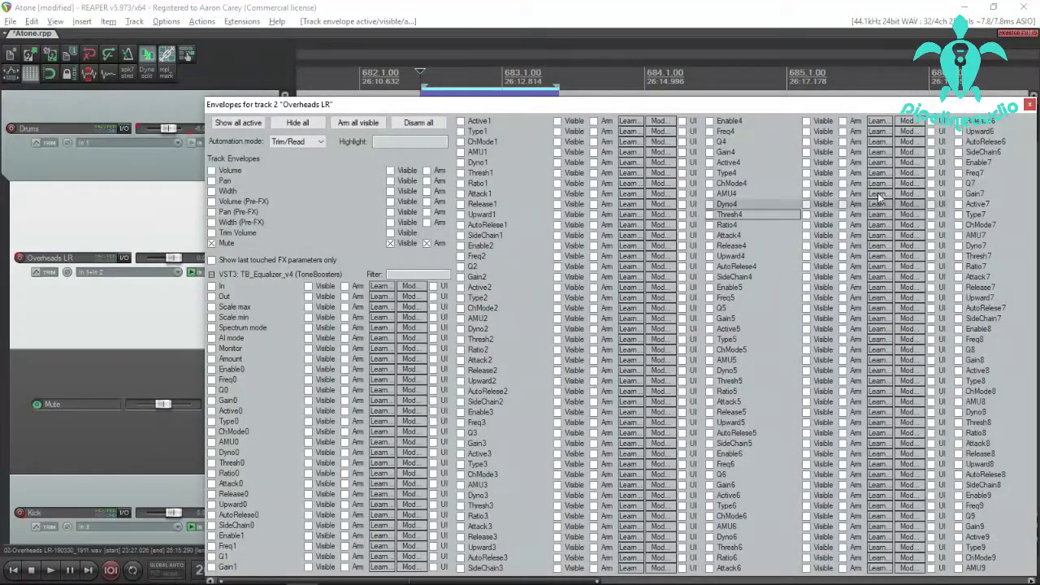
{"action": "left_click", "coordinate": [1031, 105]}
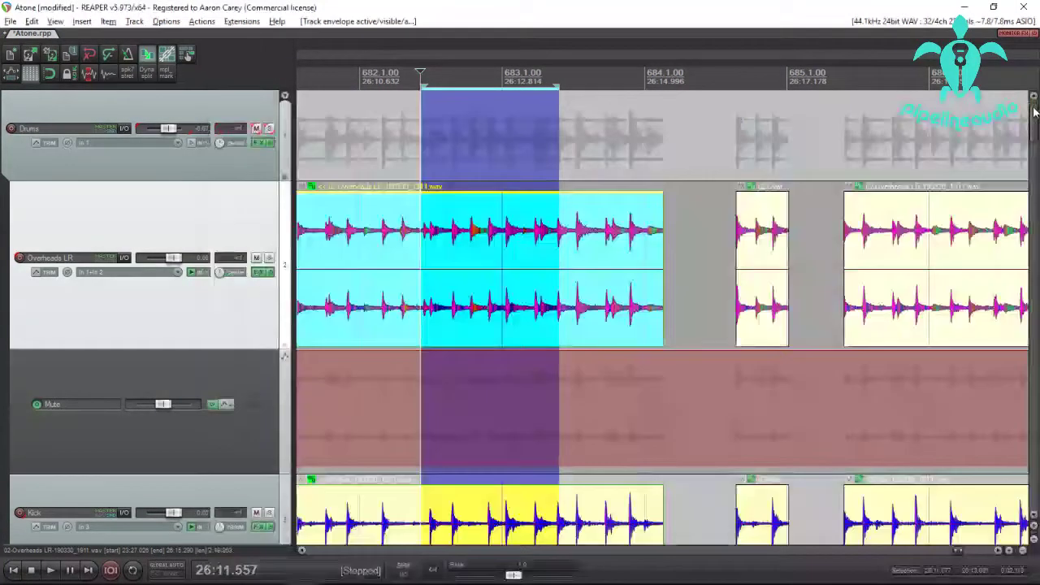
- Insert four Mute envelope points around about 1.72 seconds of Overheads LR across measure 683 and set that section to mute
{"action": "left_click", "coordinate": [433, 308]}
{"action": "left_click_drag", "start_coordinate": [426, 308], "coordinate": [541, 301]}
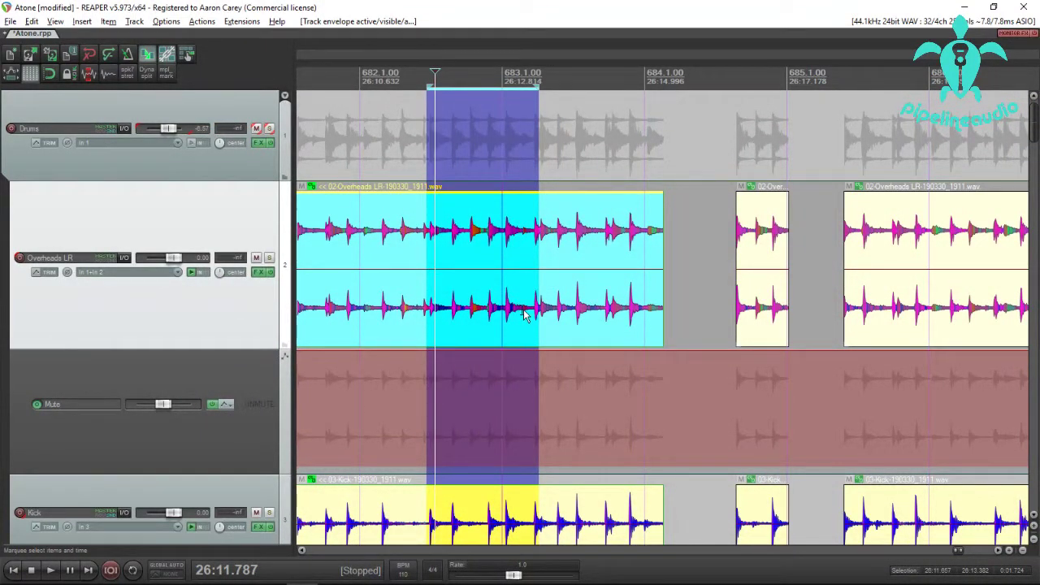
{"action": "left_click", "coordinate": [480, 350]}
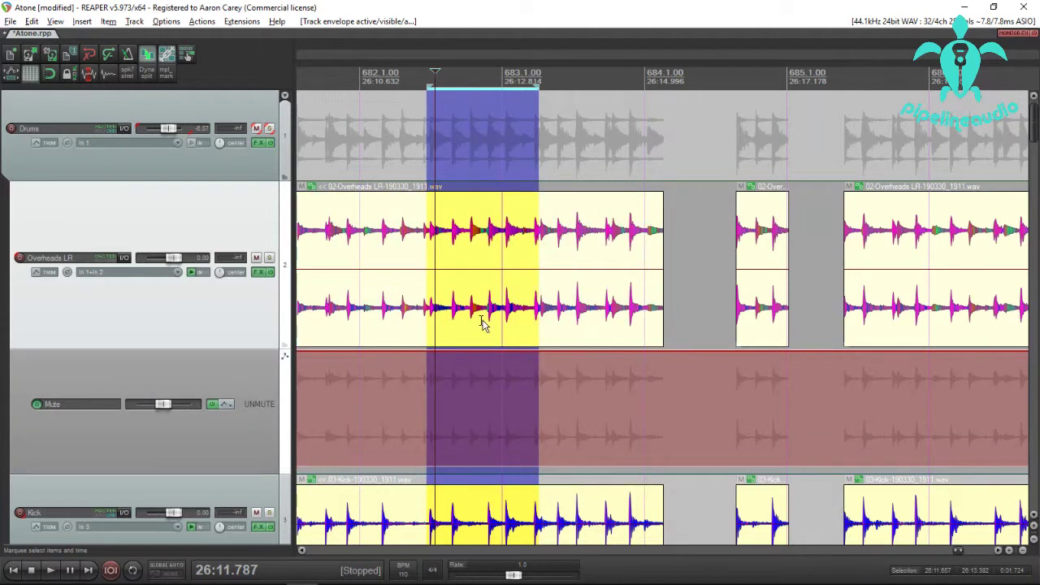
{"action": "key", "text": "ctrl+shift+Insert"}
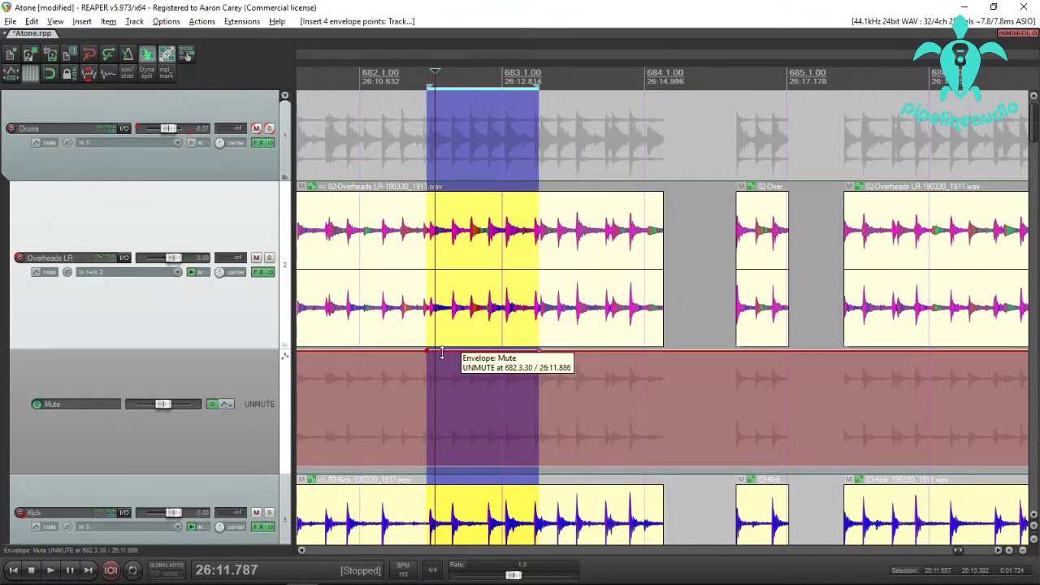
{"action": "left_click_drag", "start_coordinate": [449, 351], "coordinate": [451, 465]}
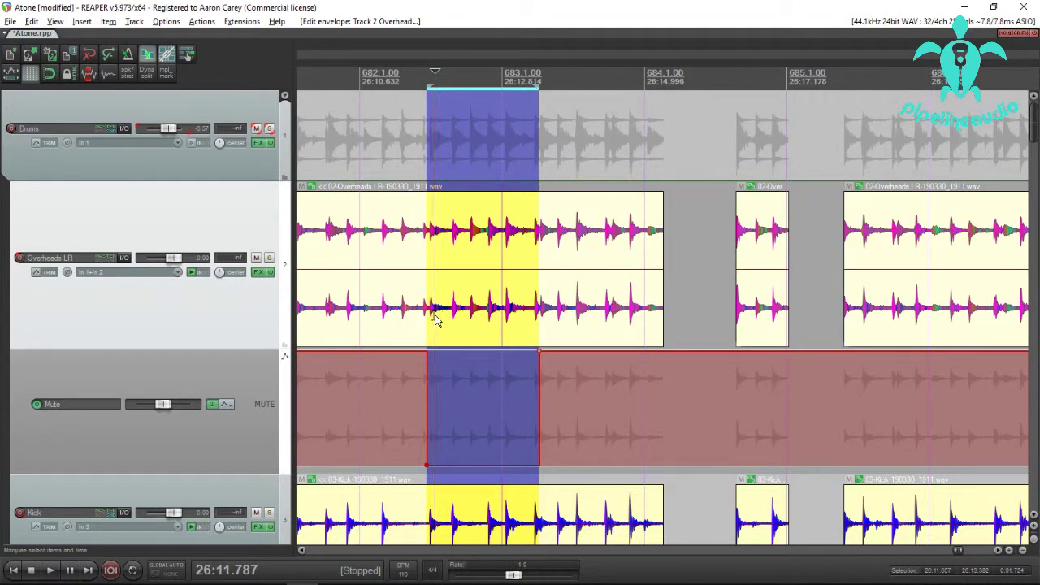
- Solo the Overheads LR track and play from 26:10.949 through the muted section
{"action": "left_click", "coordinate": [382, 320]}
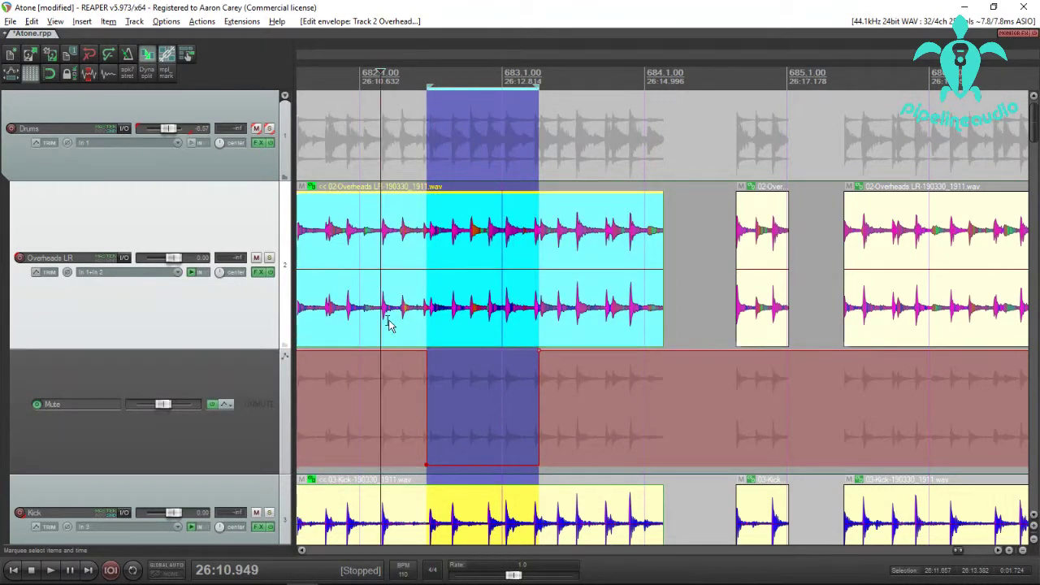
{"action": "left_click", "coordinate": [269, 258]}
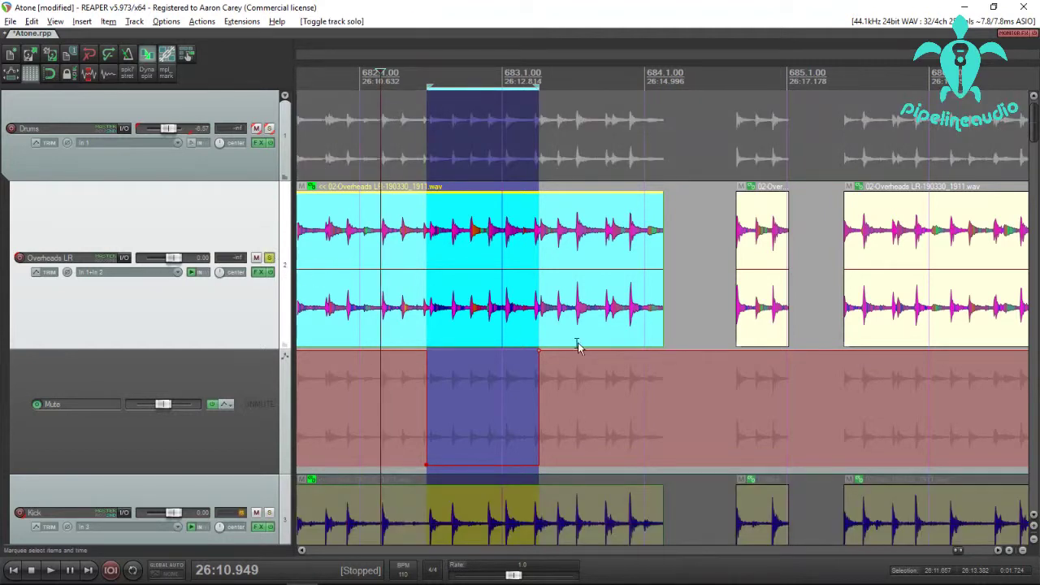
{"action": "key", "text": "space"}
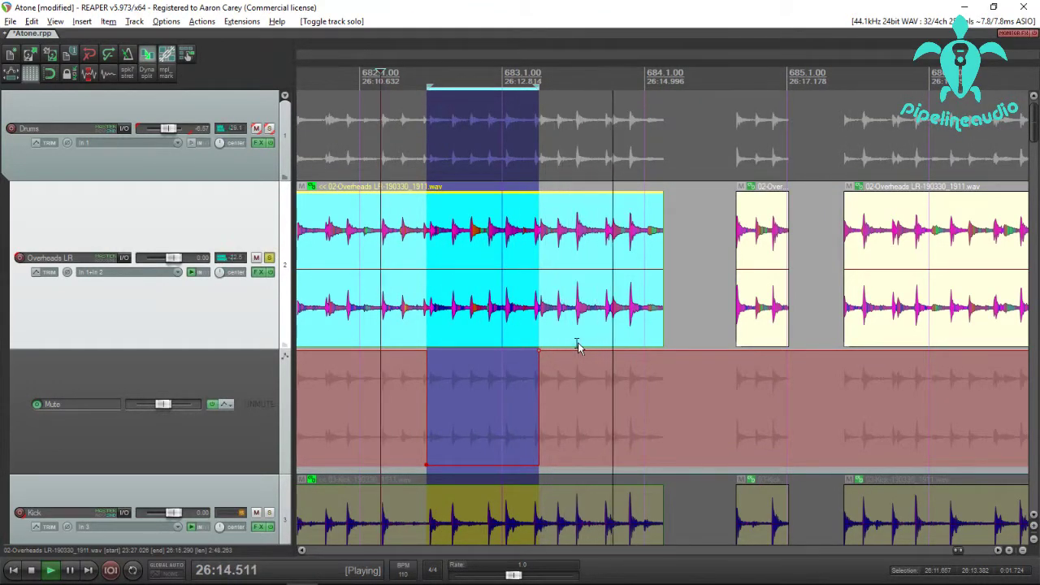
{"action": "key", "text": "space"}
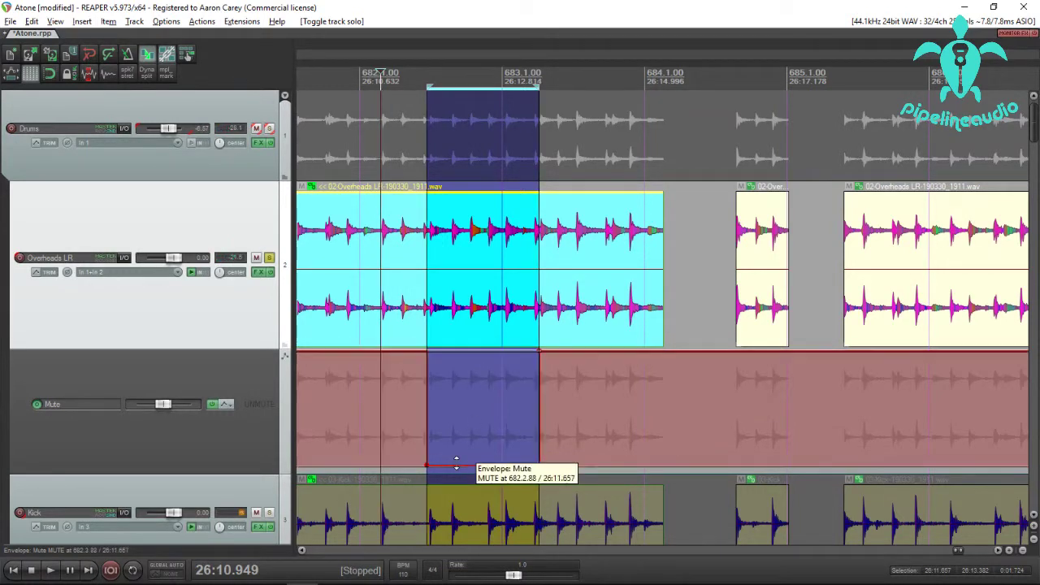
- Audition the selected Overheads LR section with its Mute envelope set to unmute, and return the section to mute
{"action": "left_click_drag", "start_coordinate": [456, 464], "coordinate": [465, 343]}
{"action": "key", "text": "space"}
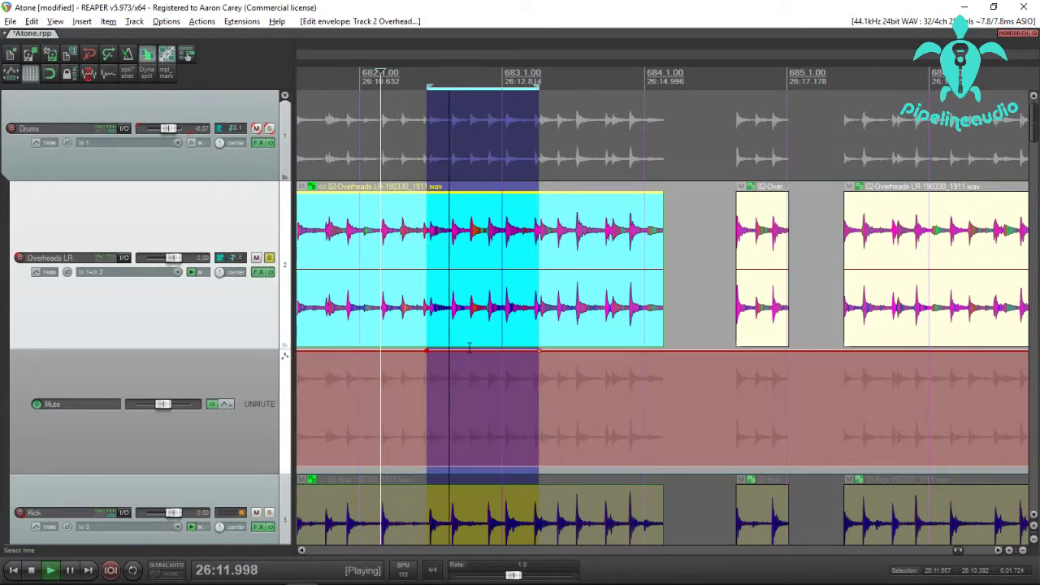
{"action": "key", "text": "space"}
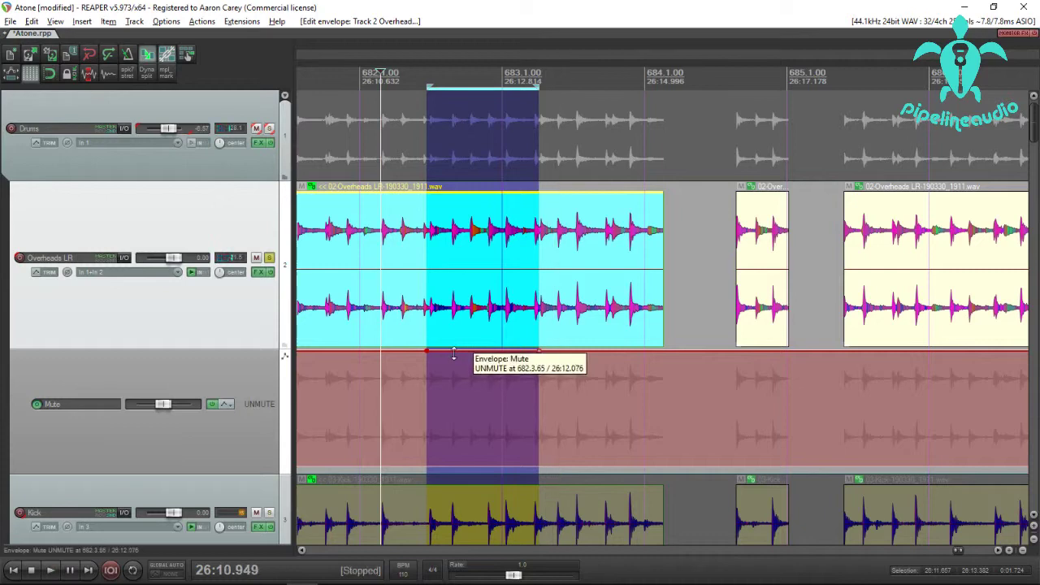
{"action": "left_click_drag", "start_coordinate": [454, 352], "coordinate": [461, 395]}
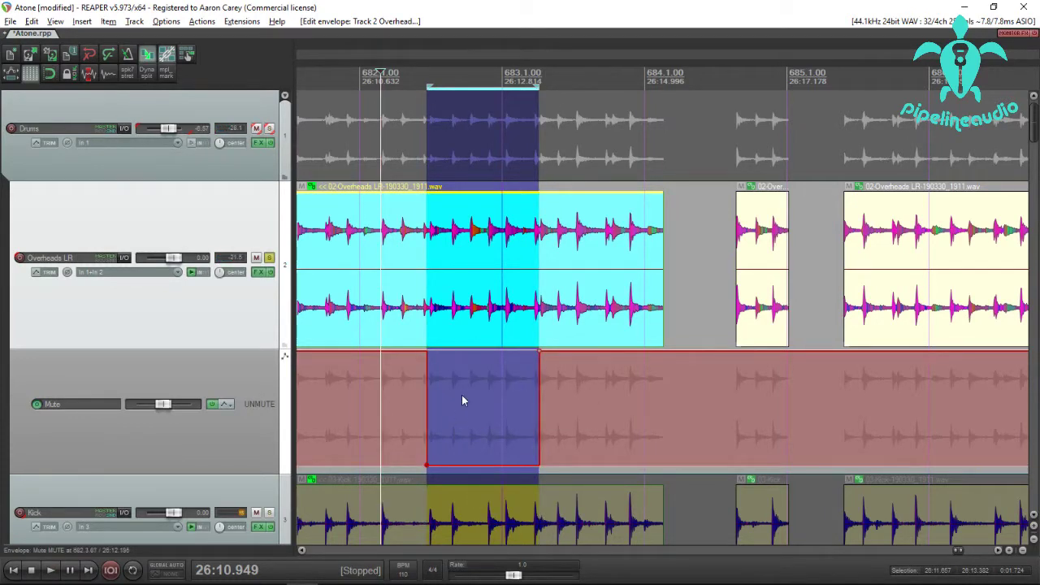
- Create a custom action named "4 point mute toggle" and add "Envelope: Insert 4 envelope points at time selection" to it
{"action": "left_click", "coordinate": [201, 21]}
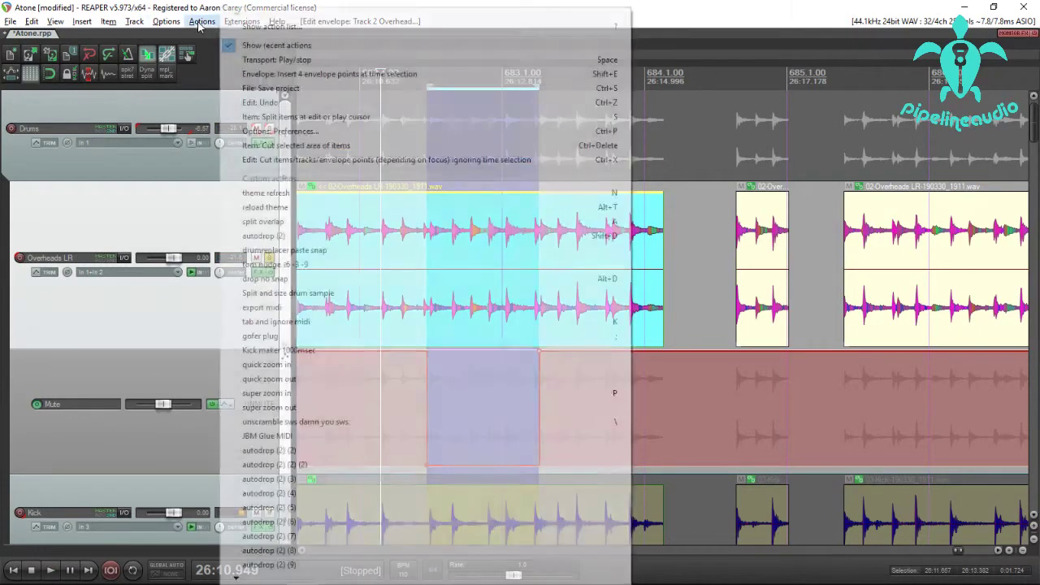
{"action": "left_click", "coordinate": [273, 26]}
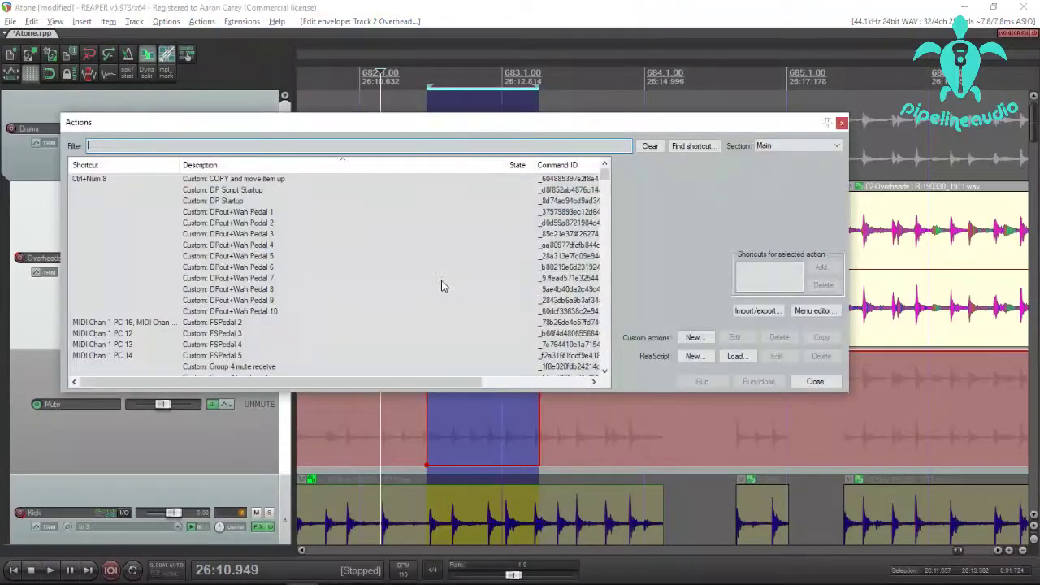
{"action": "left_click", "coordinate": [692, 338]}
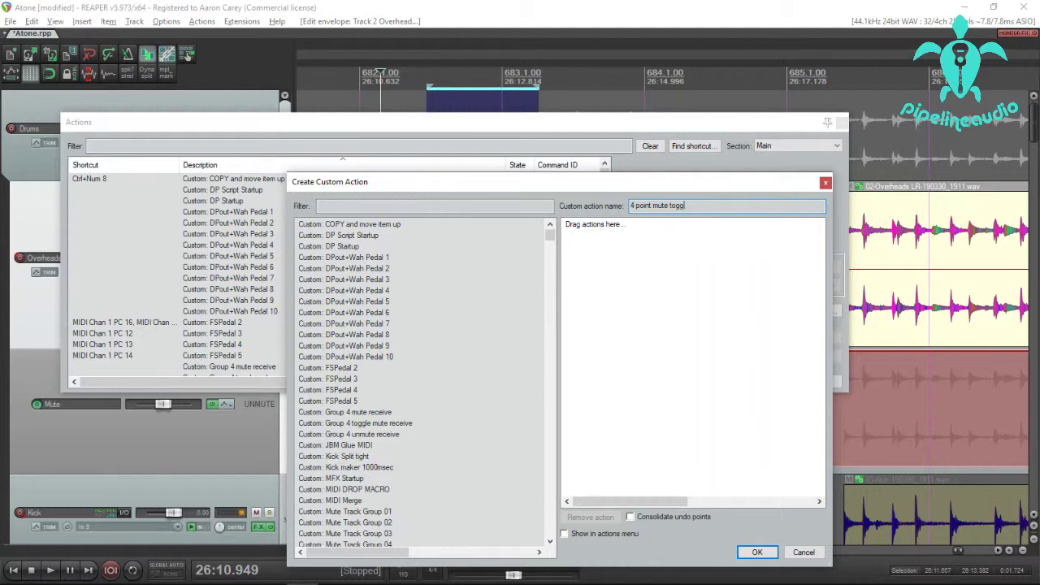
{"action": "left_click", "coordinate": [432, 207]}
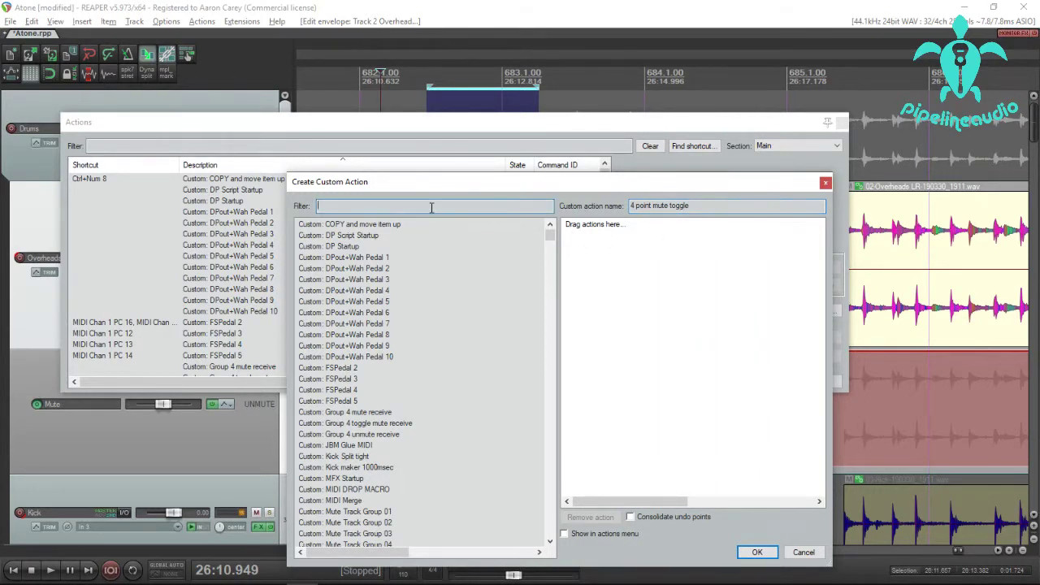
{"action": "type", "text": "4 poi"}
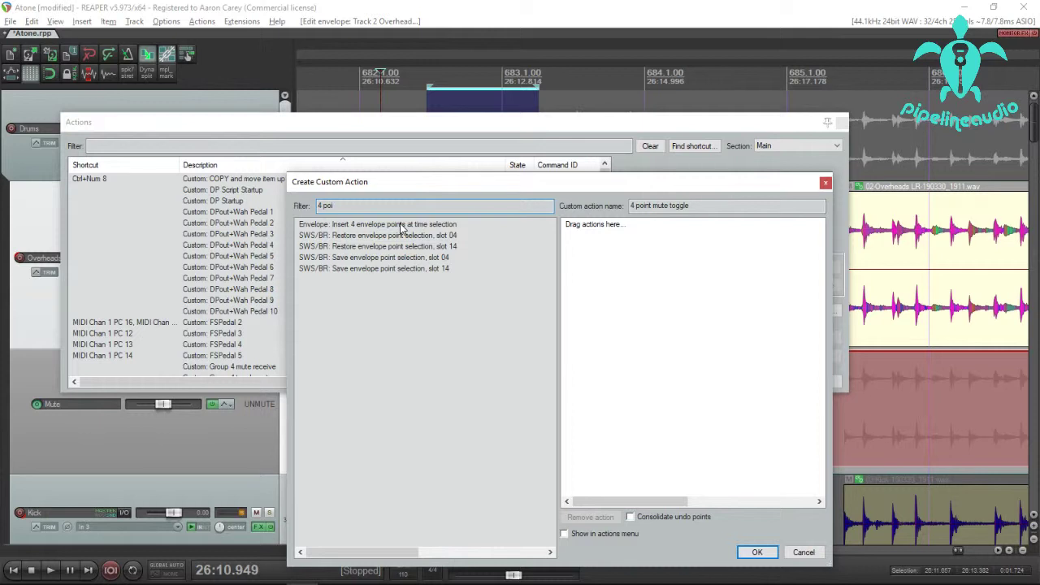
{"action": "left_click_drag", "start_coordinate": [401, 229], "coordinate": [680, 274]}
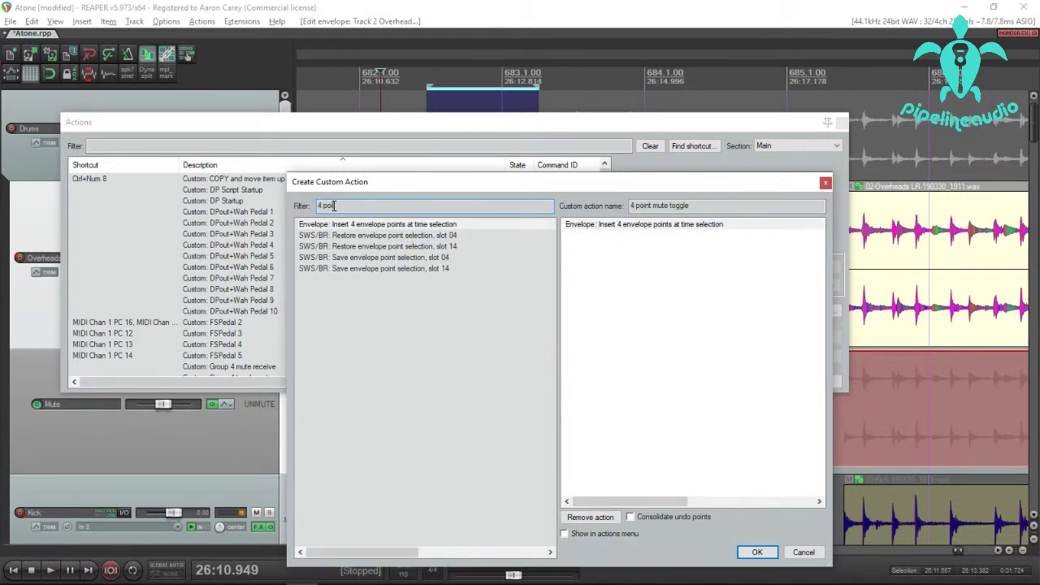
- Search the available actions for "envelope set" and browse the matches for one that sets a point's value
{"action": "left_click_drag", "start_coordinate": [333, 205], "coordinate": [238, 200]}
{"action": "type", "text": "e"}
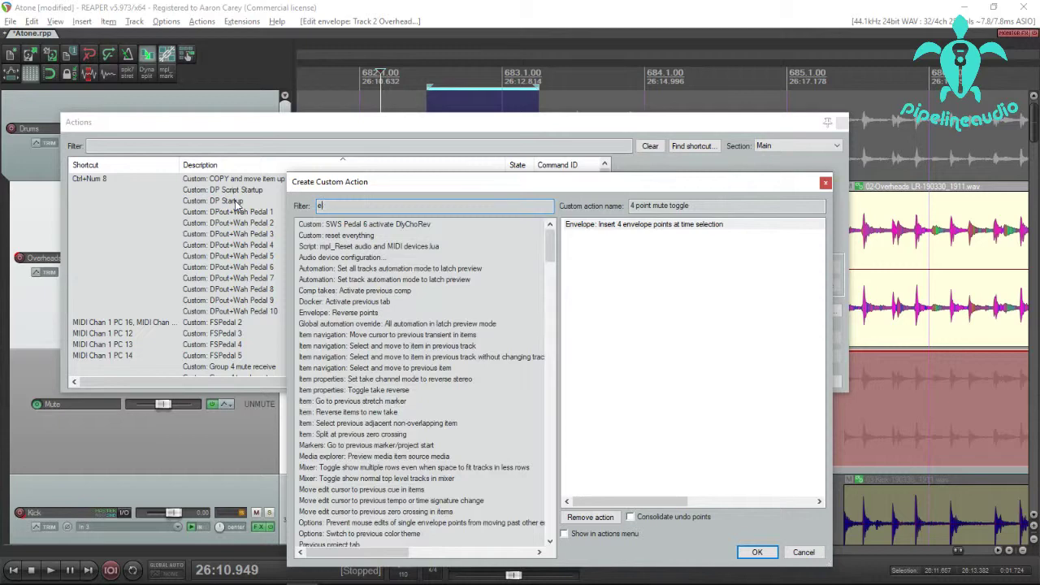
{"action": "type", "text": "vmnnvelop"}
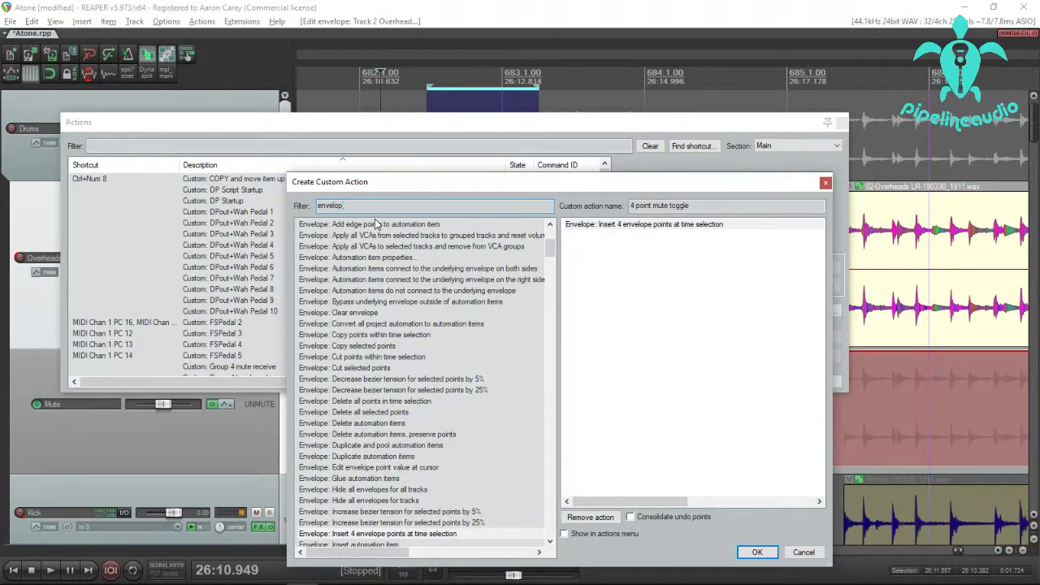
{"action": "type", "text": "e se"}
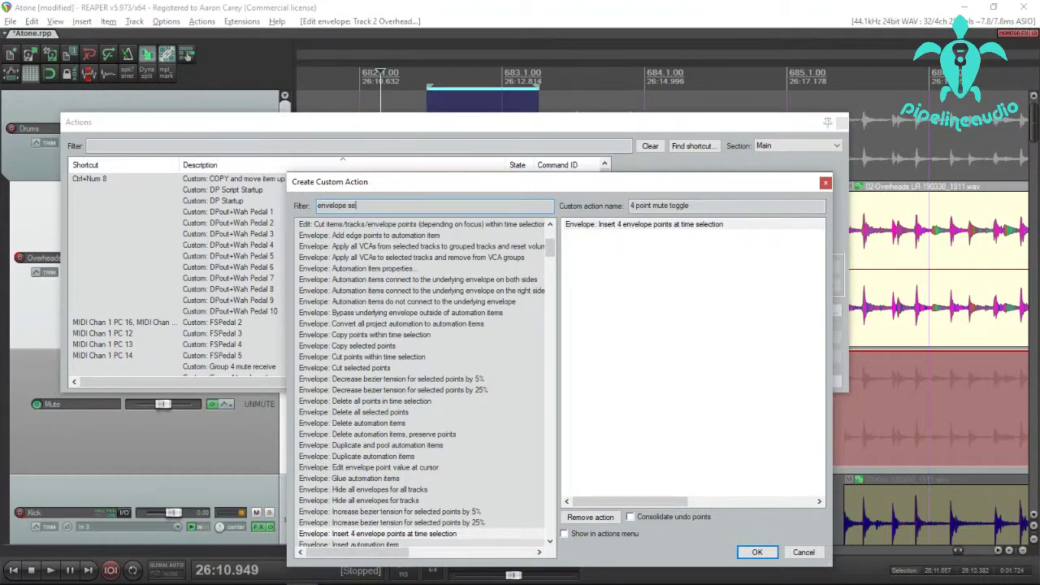
{"action": "type", "text": "t,"}
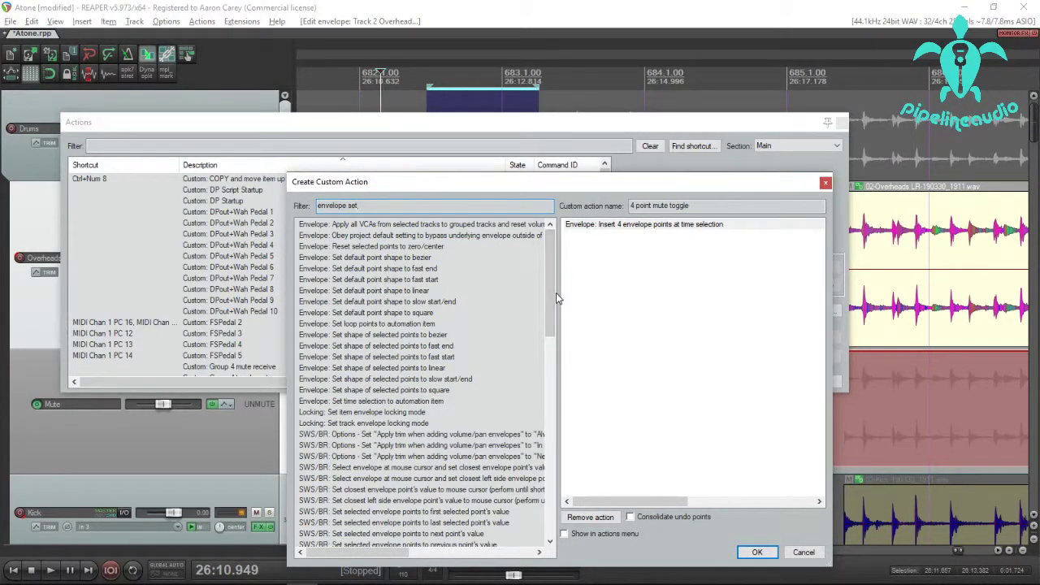
{"action": "left_click_drag", "start_coordinate": [550, 322], "coordinate": [580, 279]}
- Search the available actions for "-inf" and "inf" to find one that drops the envelope to its minimum
{"action": "left_click_drag", "start_coordinate": [366, 205], "coordinate": [174, 208]}
{"action": "type", "text": "infl"}
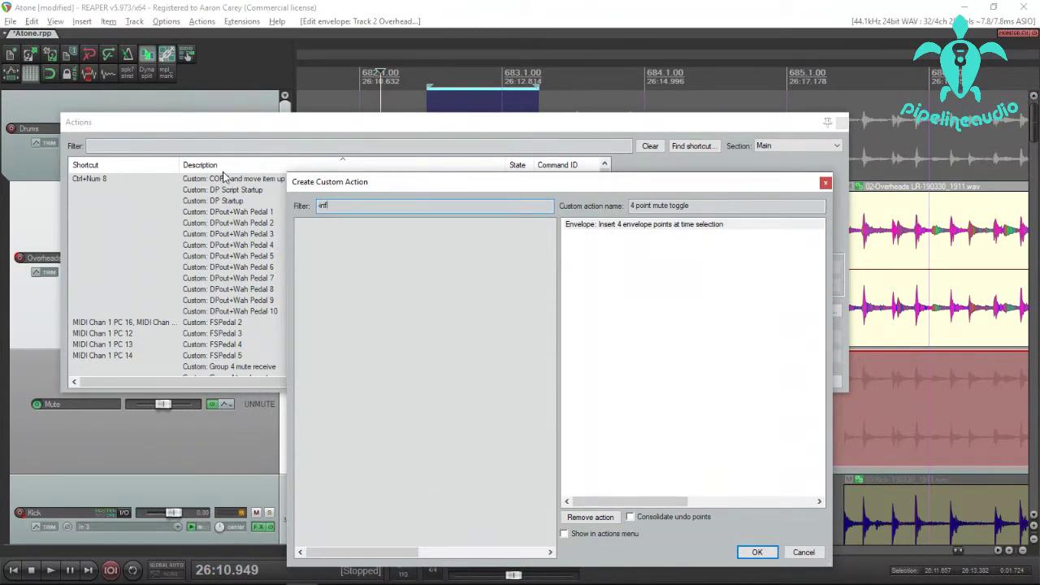
{"action": "key", "text": "BackSpace"}
{"action": "key", "text": "BackSpace"}
{"action": "key", "text": "BackSpace"}
{"action": "type", "text": "i"}
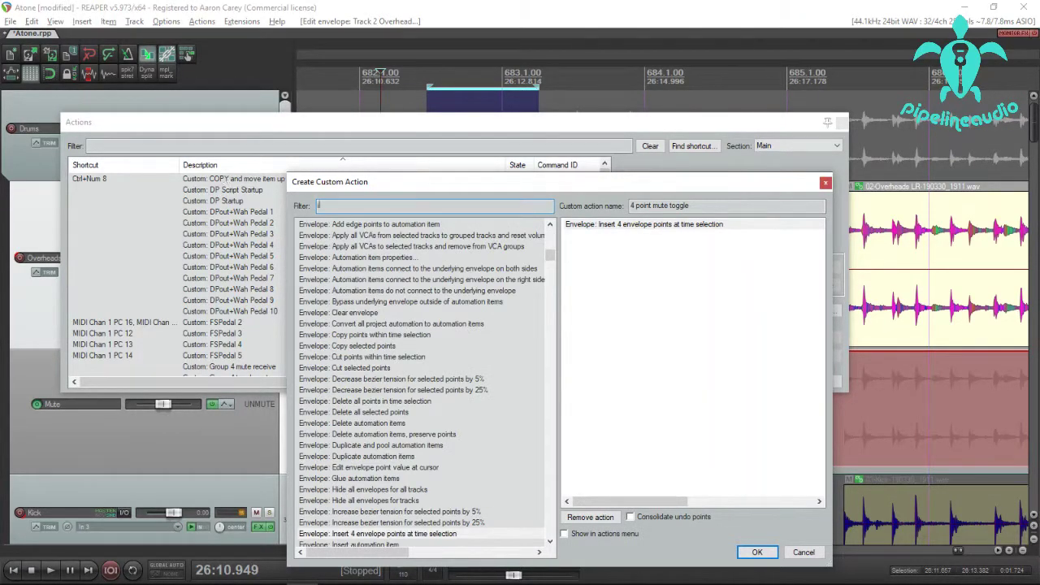
{"action": "type", "text": "nf"}
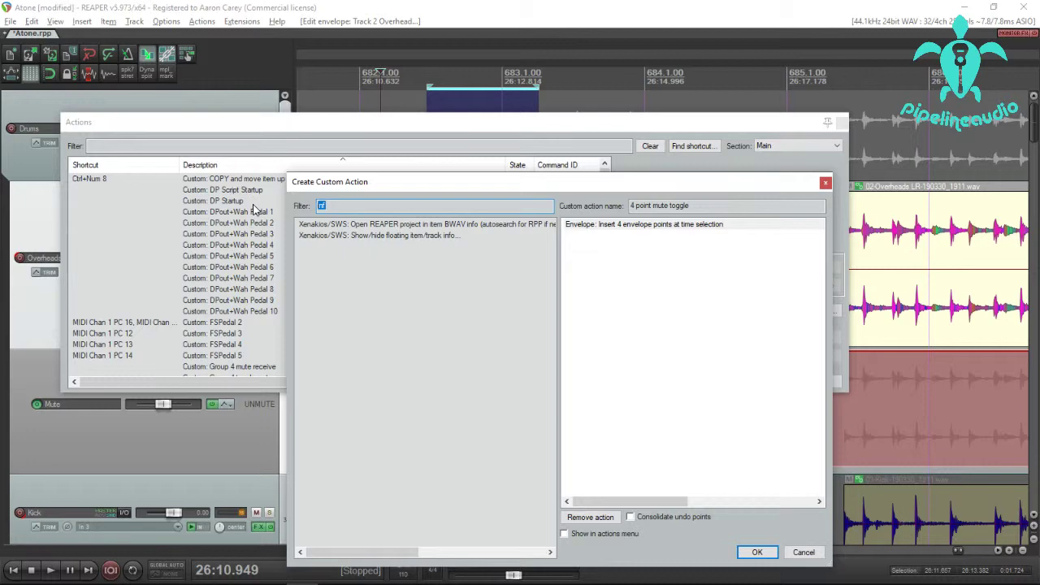
- Check the available actions for "toggle" and "mute env", then save the custom action and leave the action list
{"action": "type", "text": "toggle"}
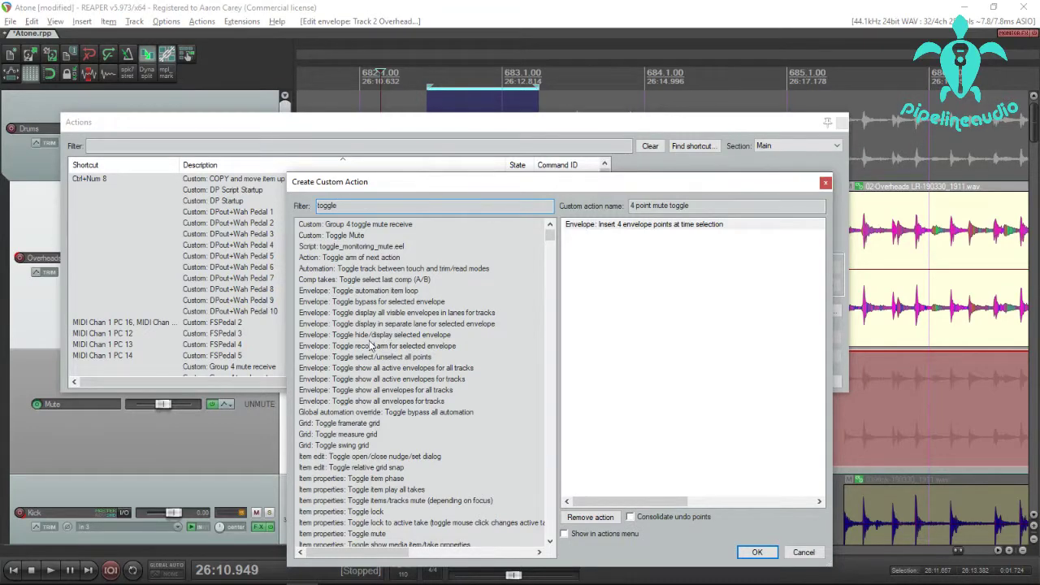
{"action": "double_click", "coordinate": [345, 207]}
{"action": "type", "text": "mute env"}
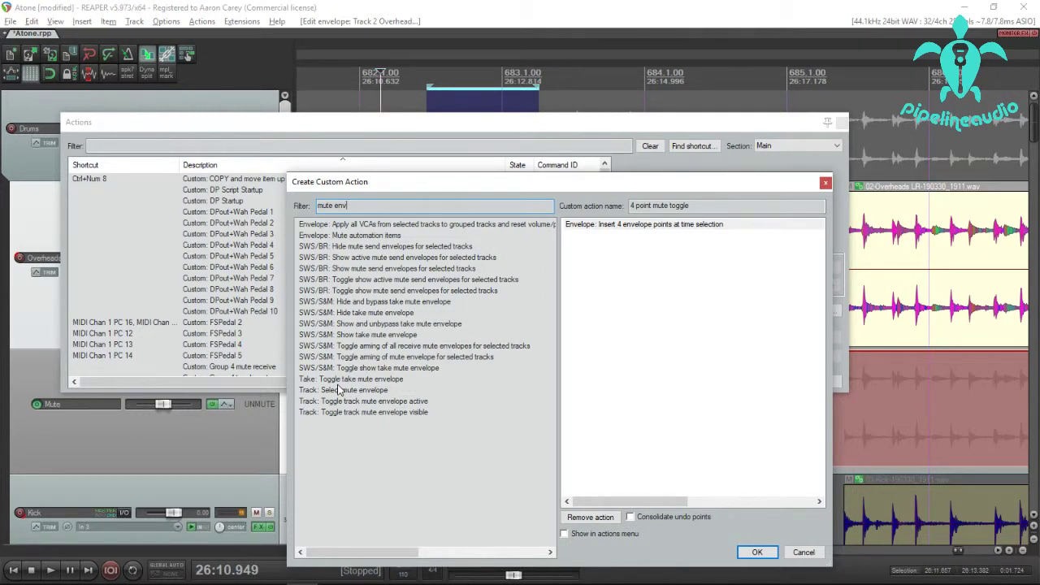
{"action": "left_click", "coordinate": [753, 551]}
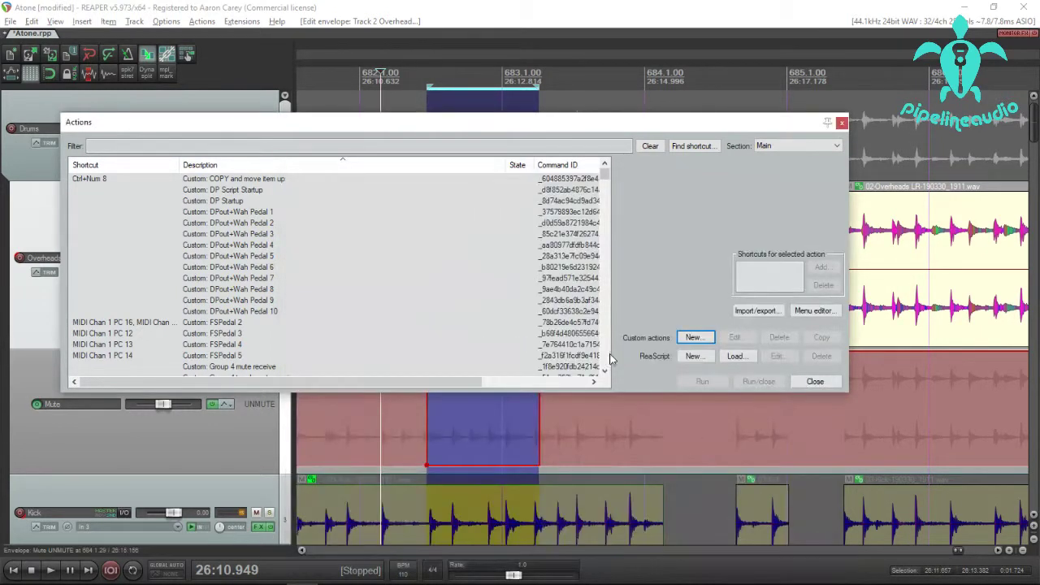
{"action": "left_click", "coordinate": [815, 381]}
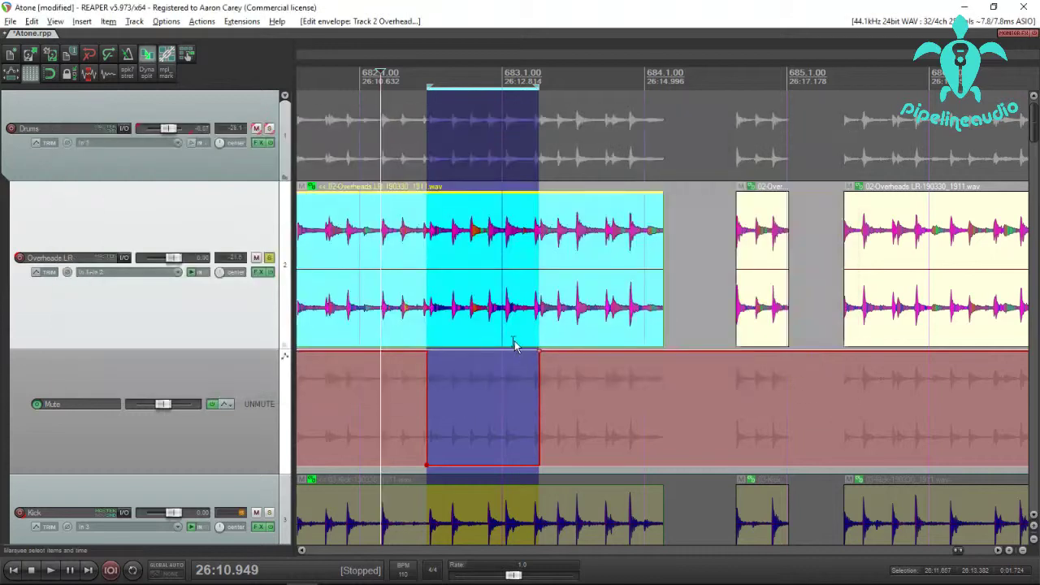
- Set a time selection of about 0.74 seconds over the Overheads LR hits just before measure 677
{"action": "scroll", "coordinate": [488, 333], "scroll_direction": "down", "scroll_amount": 5}
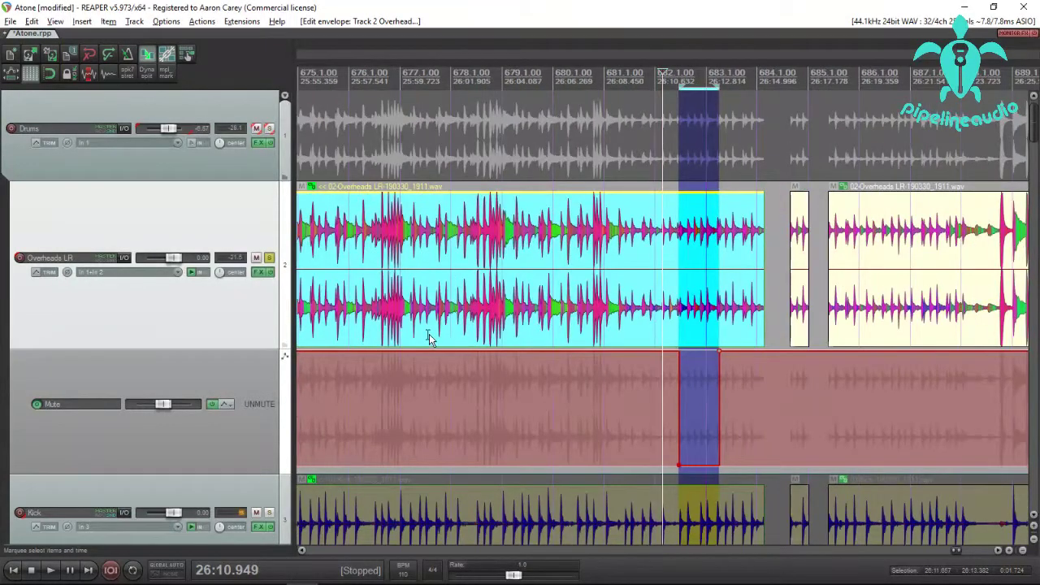
{"action": "left_click_drag", "start_coordinate": [379, 327], "coordinate": [405, 332]}
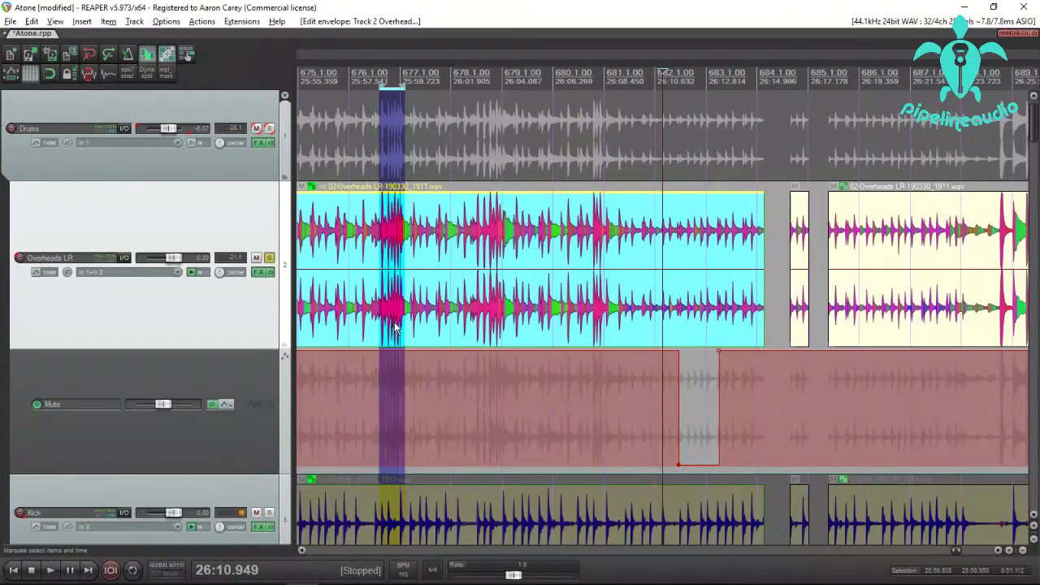
{"action": "scroll", "coordinate": [690, 330], "scroll_direction": "up", "scroll_amount": 3}
{"action": "scroll", "coordinate": [724, 342], "scroll_direction": "down", "scroll_amount": 5}
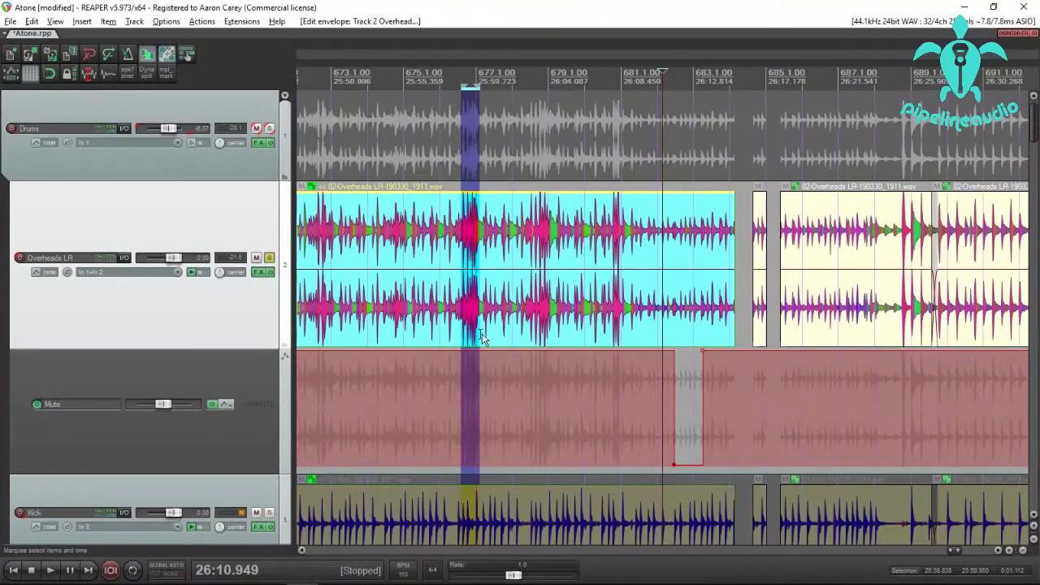
{"action": "left_click", "coordinate": [474, 338]}
{"action": "scroll", "coordinate": [475, 337], "scroll_direction": "up", "scroll_amount": 8}
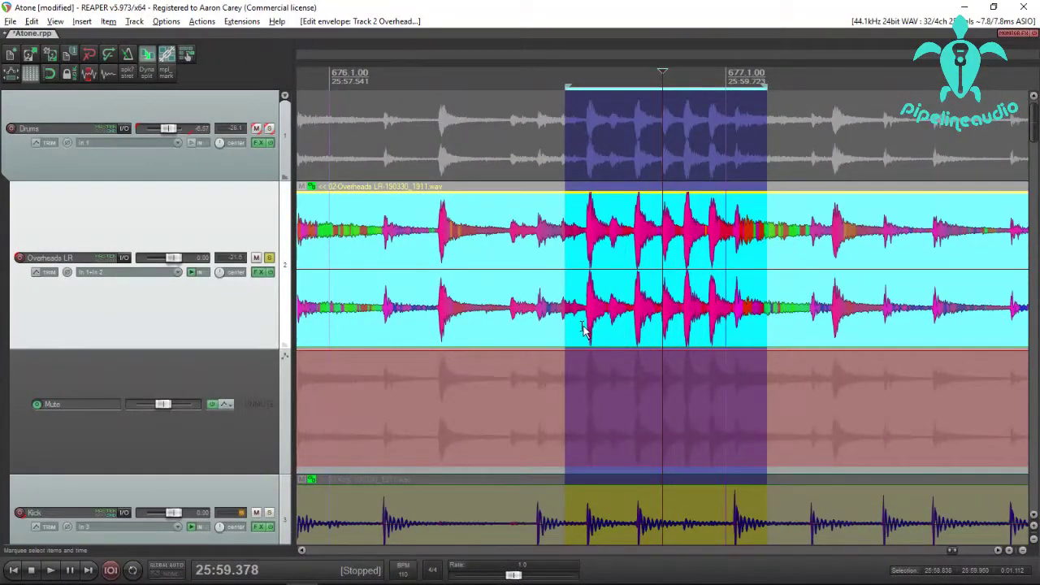
{"action": "left_click_drag", "start_coordinate": [586, 329], "coordinate": [709, 340]}
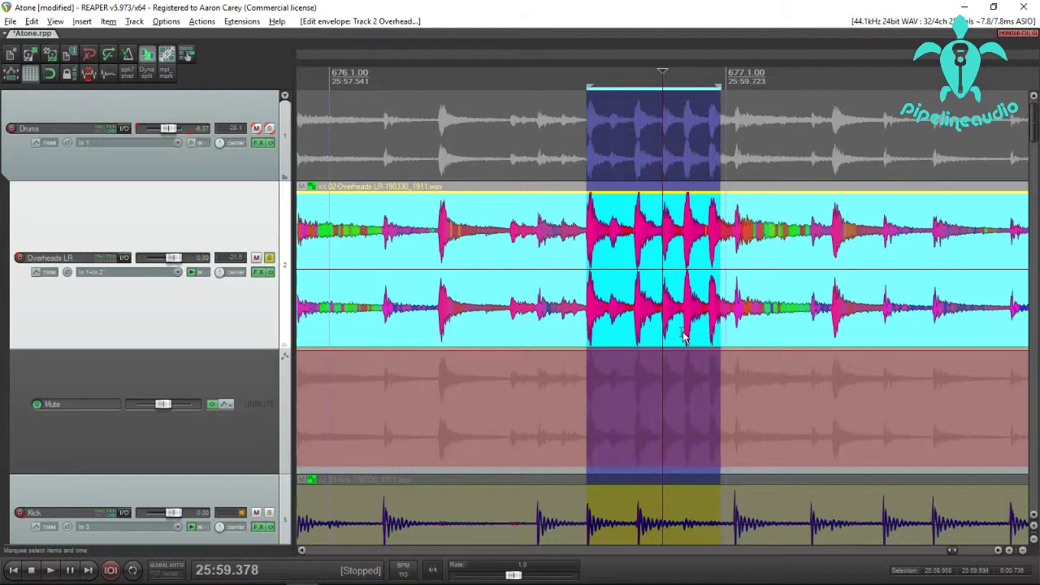
- Insert four Mute envelope points around the selected hits before measure 677 and set that section to mute
{"action": "left_click", "coordinate": [636, 351]}
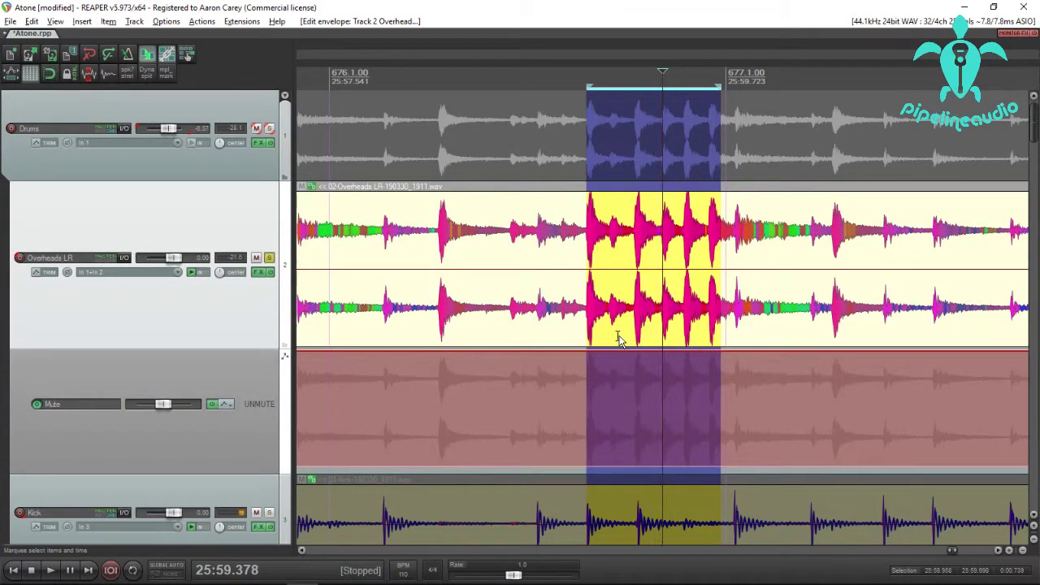
{"action": "left_click", "coordinate": [642, 351]}
{"action": "left_click_drag", "start_coordinate": [642, 351], "coordinate": [642, 465]}
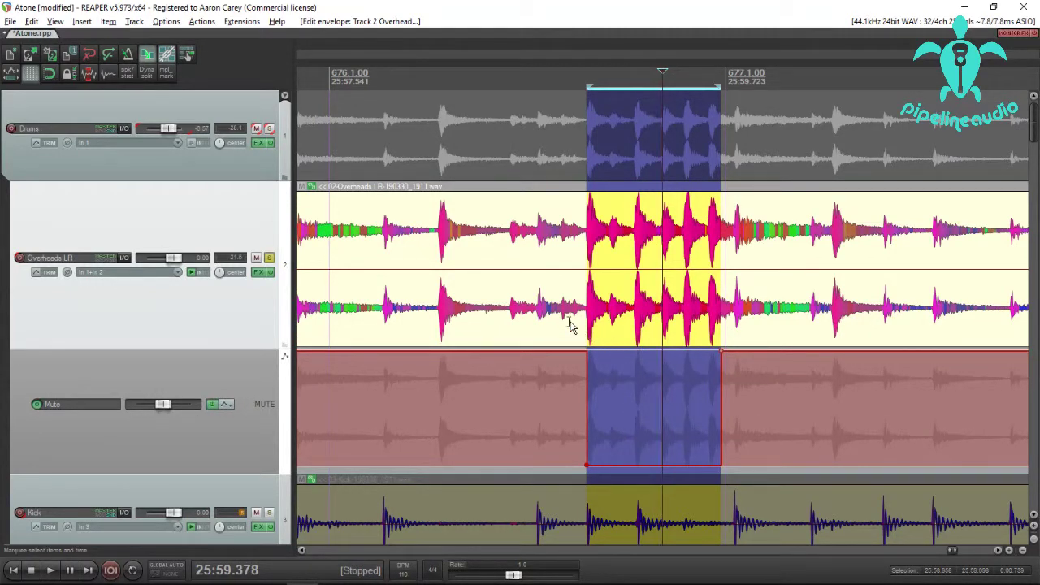
- Cut about 0.6 seconds of the grouped drum items across the start of measure 676
{"action": "scroll", "coordinate": [609, 321], "scroll_direction": "down", "scroll_amount": 3}
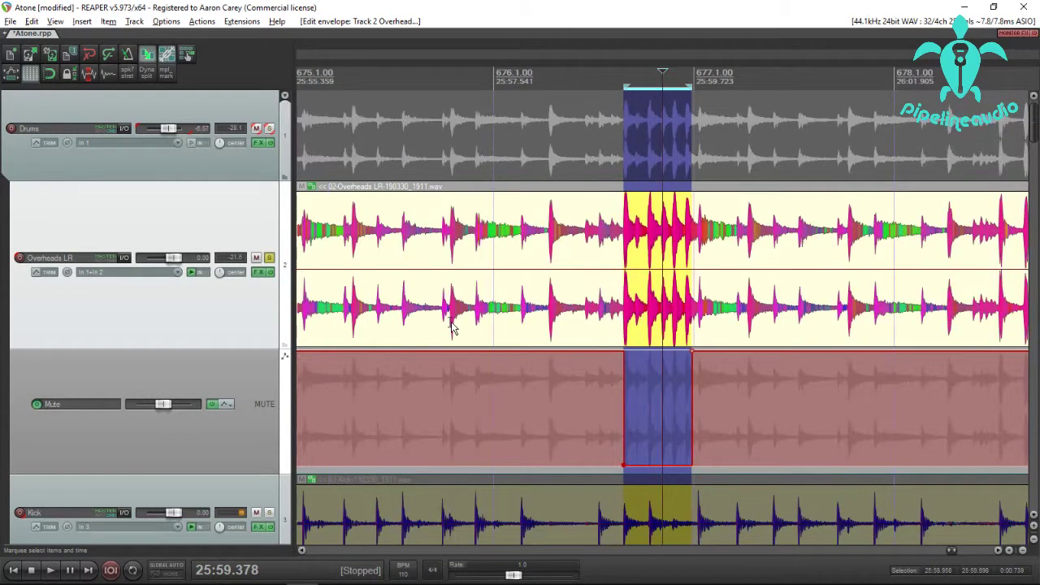
{"action": "left_click_drag", "start_coordinate": [444, 328], "coordinate": [499, 316]}
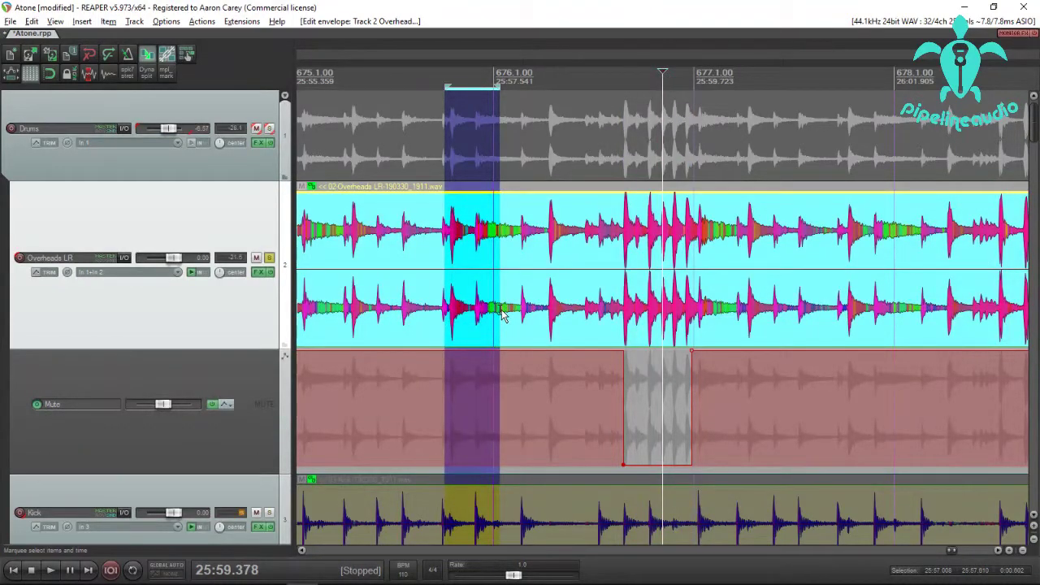
{"action": "key", "text": "ctrl+x"}
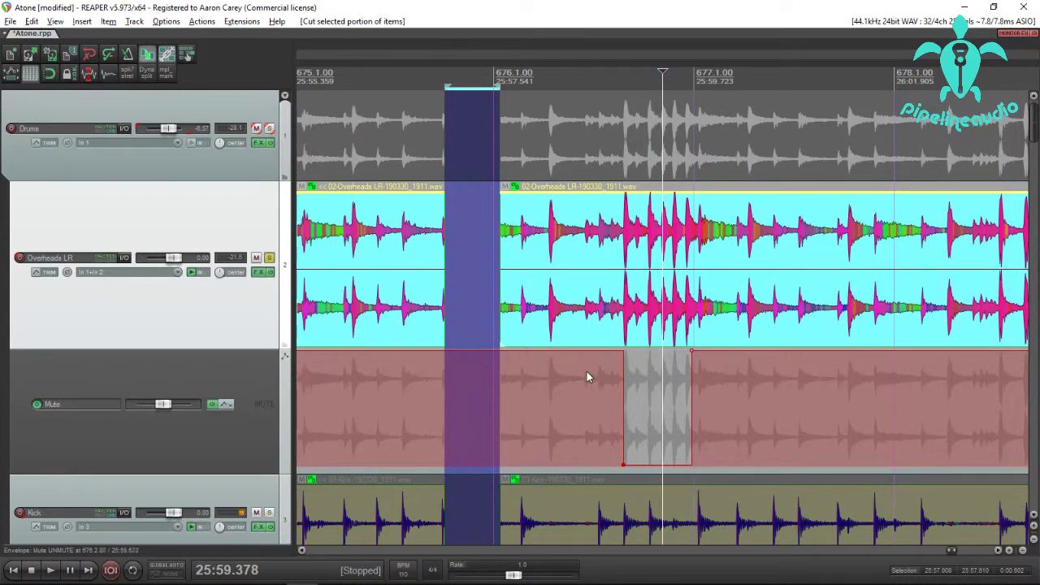
- Set a time selection of about 0.13 seconds over the single Overheads LR hit at 25:37.400, before measure 667
{"action": "scroll", "coordinate": [584, 348], "scroll_direction": "down", "scroll_amount": 4}
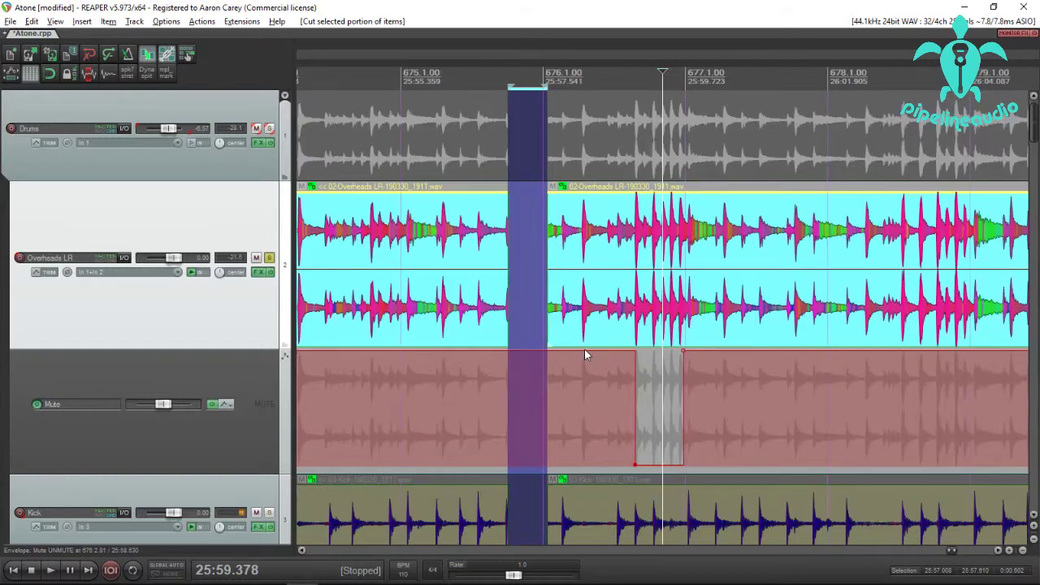
{"action": "scroll", "coordinate": [584, 349], "scroll_direction": "down", "scroll_amount": 4}
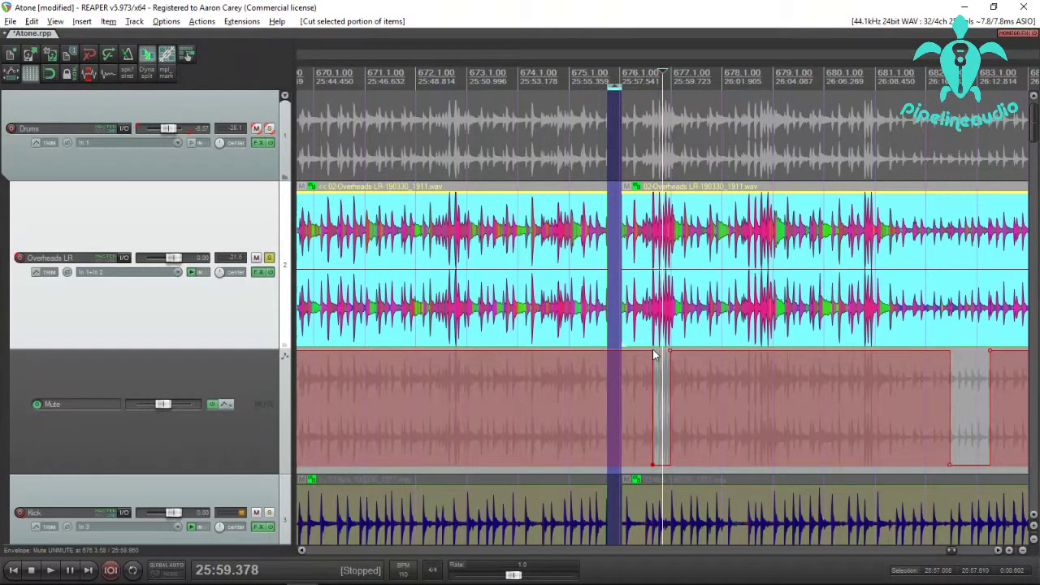
{"action": "scroll", "coordinate": [649, 314], "scroll_direction": "down", "scroll_amount": 8}
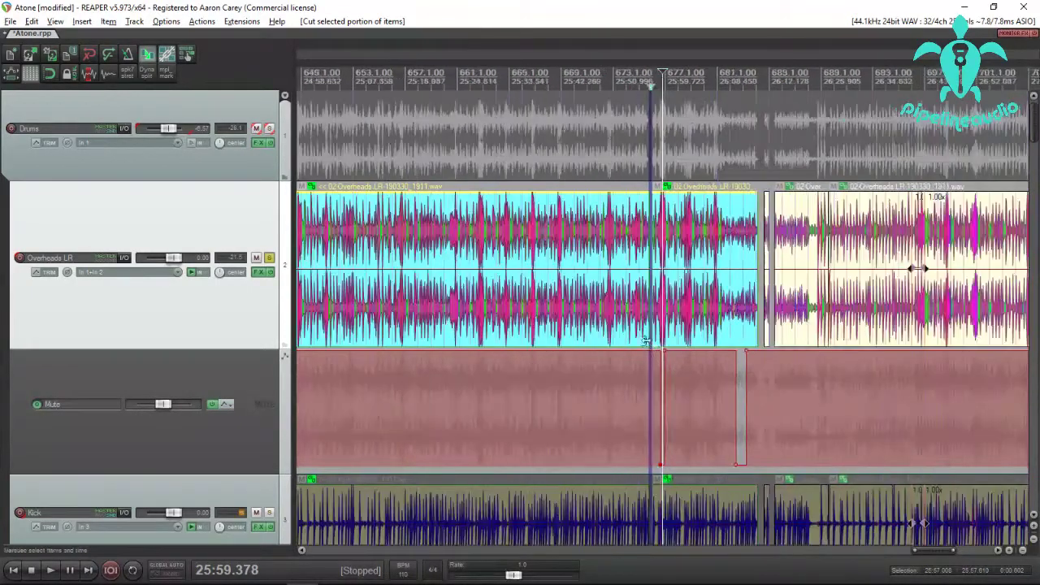
{"action": "left_click", "coordinate": [534, 319]}
{"action": "scroll", "coordinate": [640, 325], "scroll_direction": "up", "scroll_amount": 12}
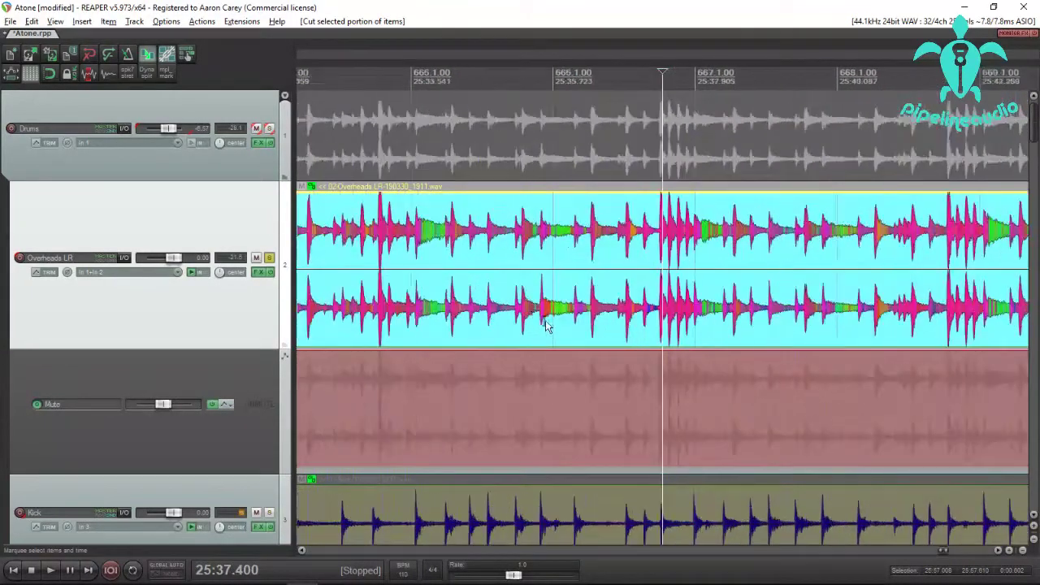
{"action": "scroll", "coordinate": [640, 325], "scroll_direction": "up", "scroll_amount": 2}
{"action": "left_click_drag", "start_coordinate": [644, 323], "coordinate": [708, 321]}
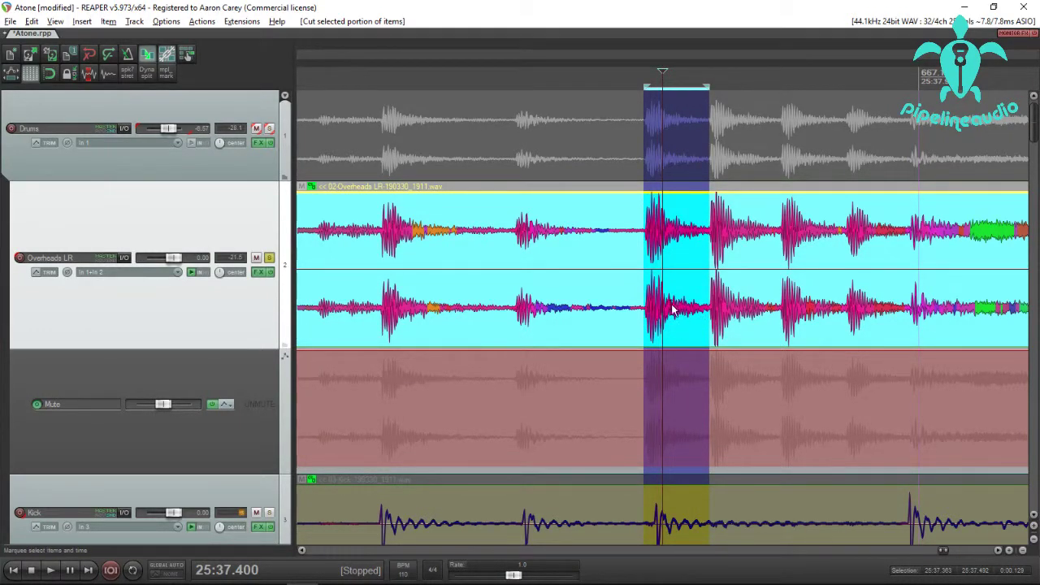
- Insert four Mute envelope points around the selected hit at 25:37.400 and set that section to mute
{"action": "left_click", "coordinate": [660, 351]}
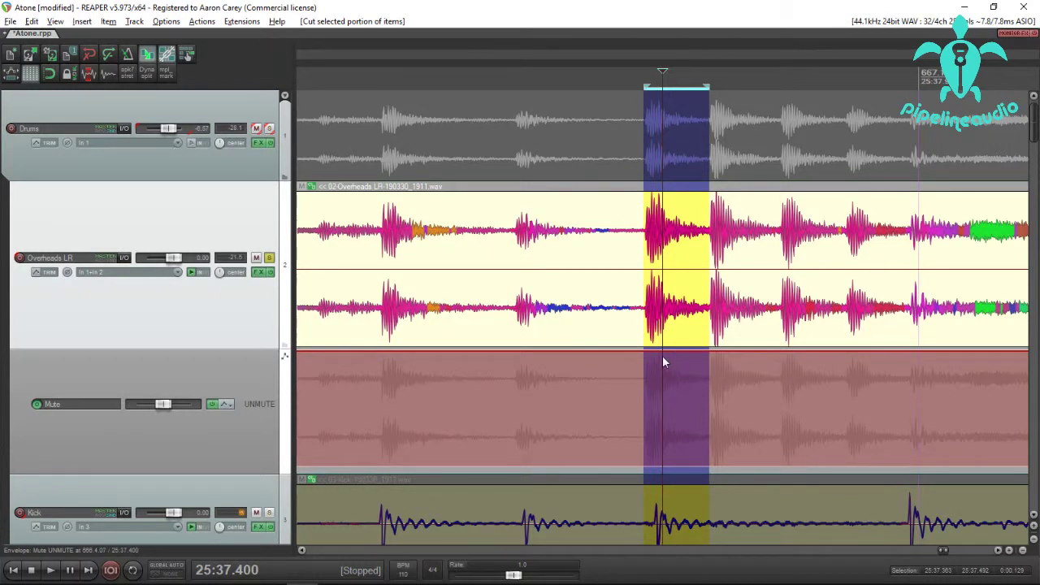
{"action": "left_click", "coordinate": [669, 353]}
{"action": "left_click_drag", "start_coordinate": [670, 353], "coordinate": [669, 447]}
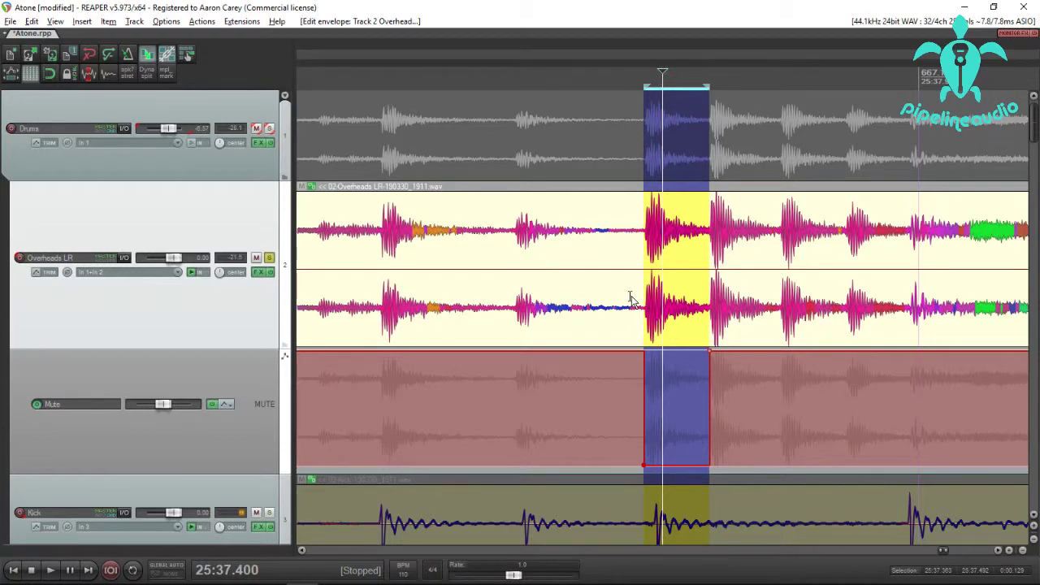
- Cut about 1.97 seconds of the grouped drum items across the start of measure 663
{"action": "scroll", "coordinate": [631, 298], "scroll_direction": "down", "scroll_amount": 3}
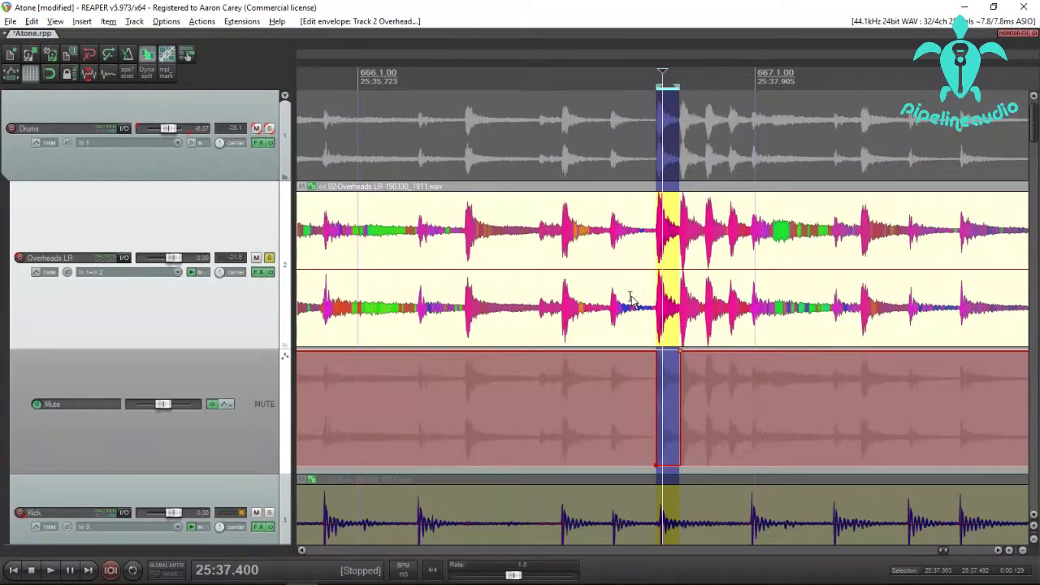
{"action": "scroll", "coordinate": [685, 315], "scroll_direction": "down", "scroll_amount": 3}
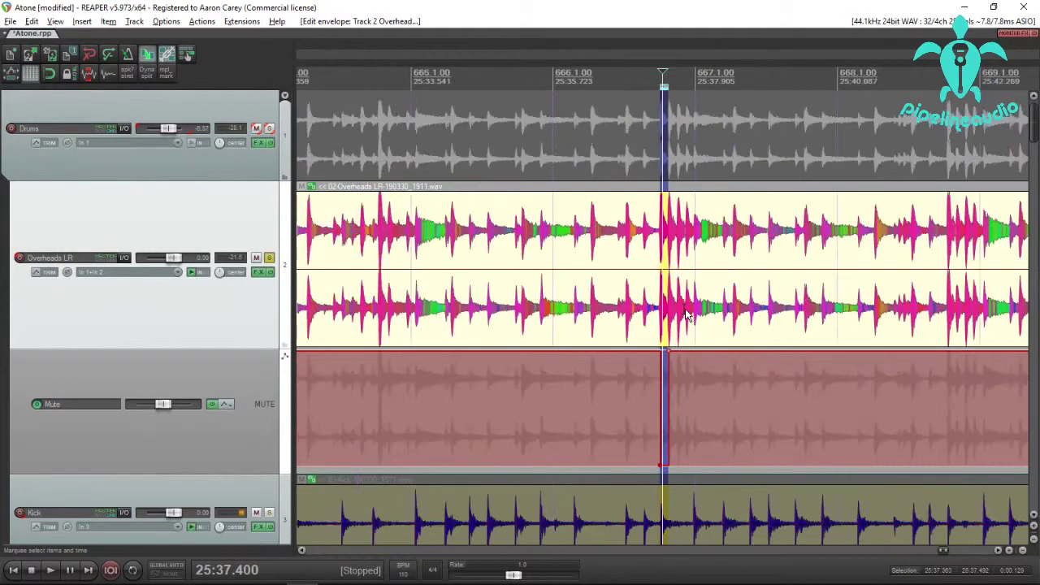
{"action": "scroll", "coordinate": [685, 315], "scroll_direction": "down", "scroll_amount": 3}
{"action": "left_click_drag", "start_coordinate": [453, 321], "coordinate": [500, 316]}
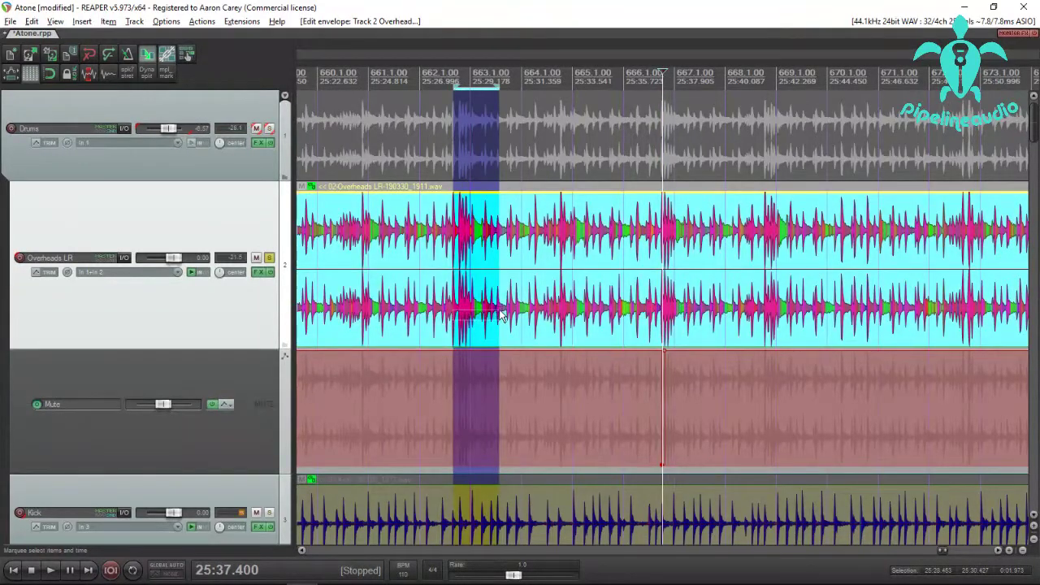
{"action": "key", "text": "ctrl+x"}
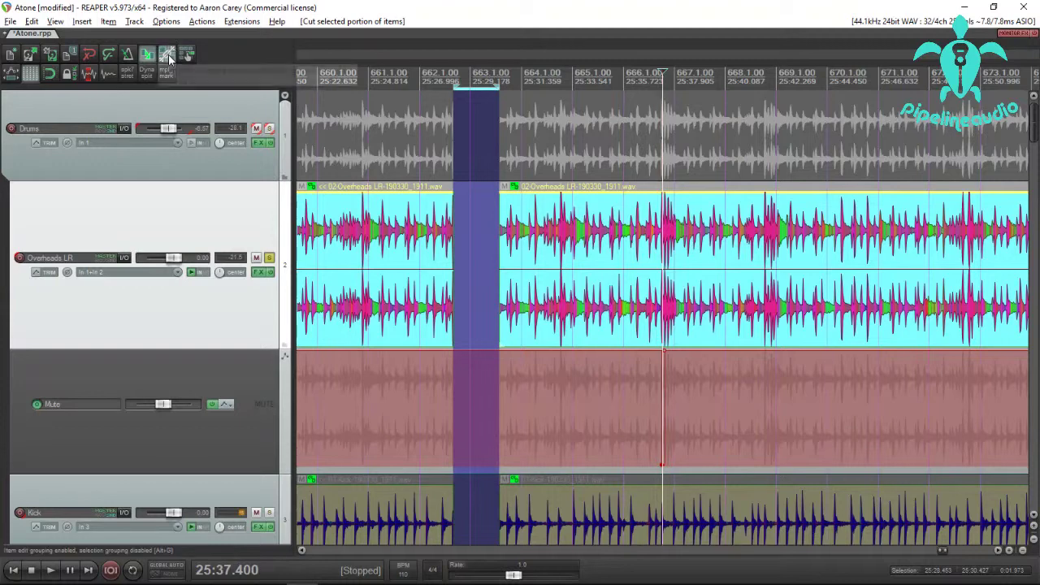
- Enable per-track ripple editing and cut about 1.11 seconds of the grouped drum items across the start of measure 665
{"action": "left_click", "coordinate": [186, 54]}
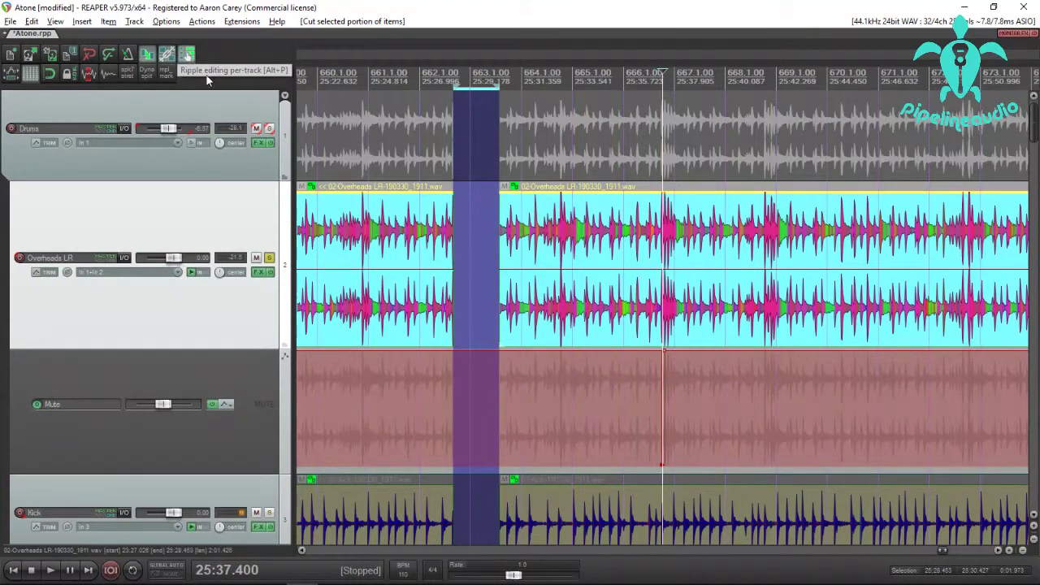
{"action": "left_click_drag", "start_coordinate": [551, 325], "coordinate": [578, 327]}
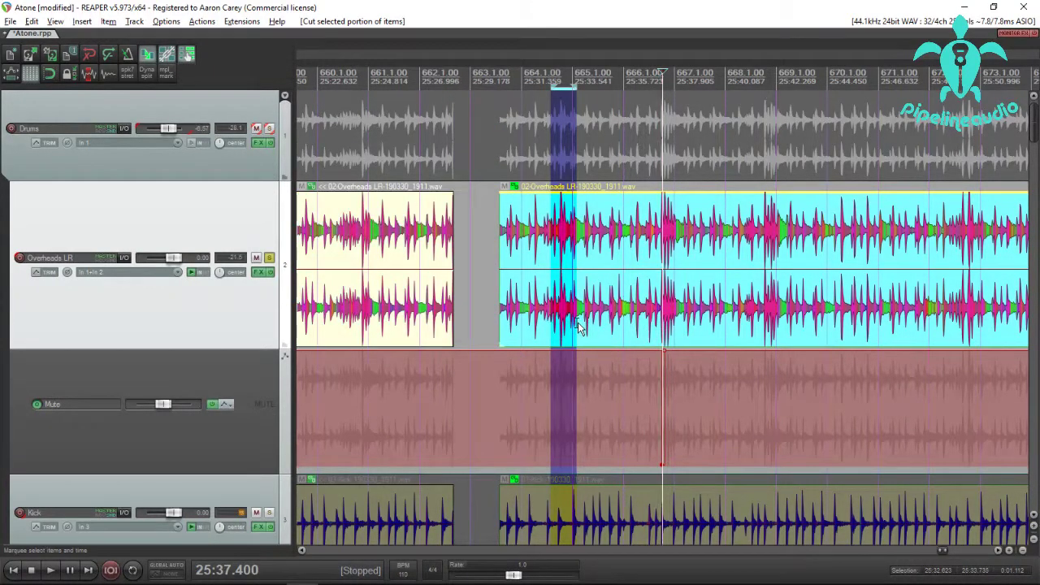
{"action": "key", "text": "ctrl+x"}
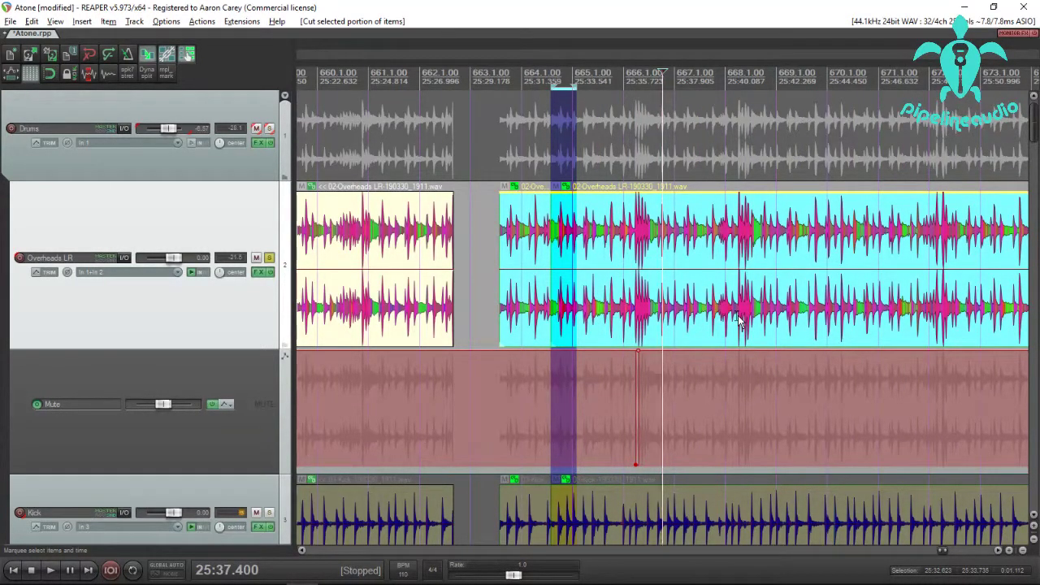
- Check the mouse modifier preferences for the left drag action on the media item bottom half
{"action": "left_click", "coordinate": [166, 21]}
{"action": "left_click", "coordinate": [187, 507]}
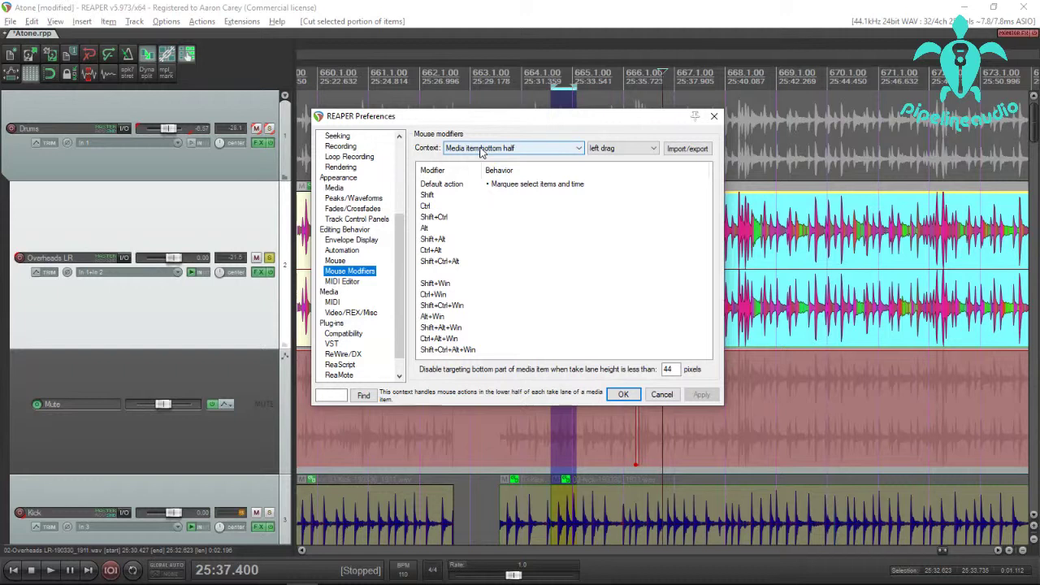
{"action": "left_click", "coordinate": [626, 149]}
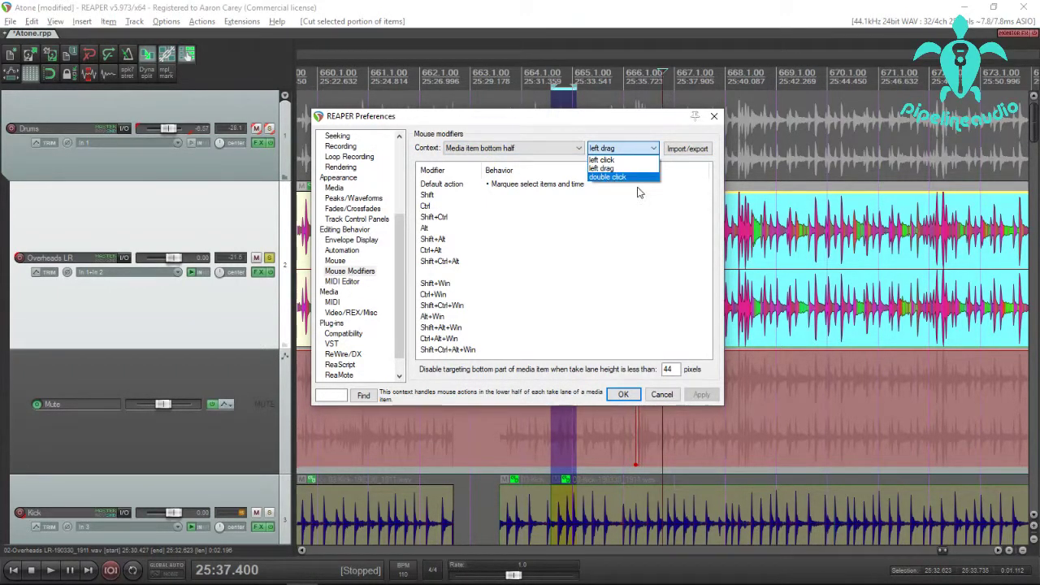
{"action": "left_click", "coordinate": [601, 168]}
{"action": "left_click", "coordinate": [662, 394]}
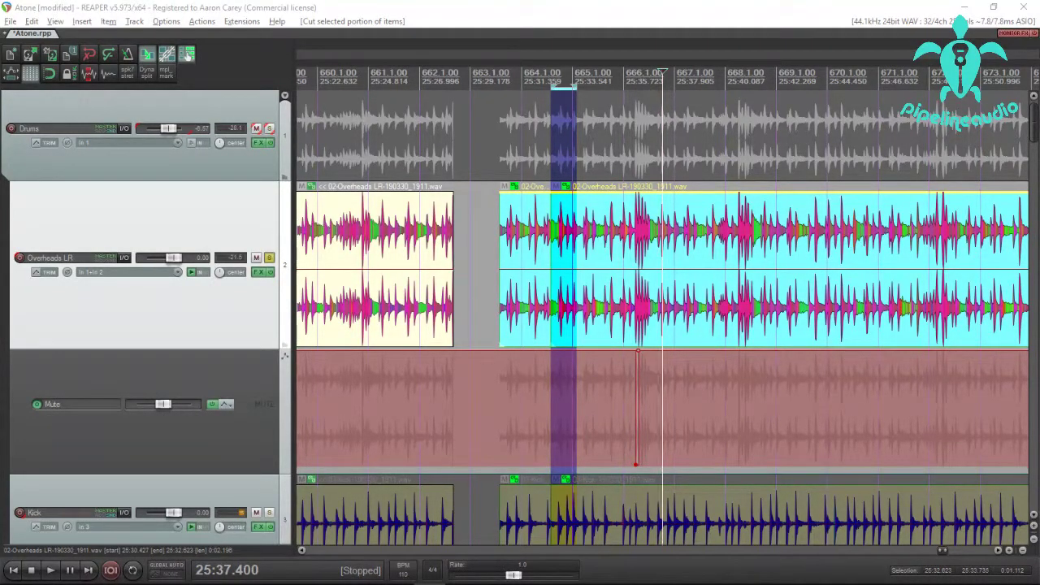
- Select the grouped drum items before measure 663 and set a time selection of about 1.89 seconds from about measure 661
{"action": "left_click", "coordinate": [372, 315]}
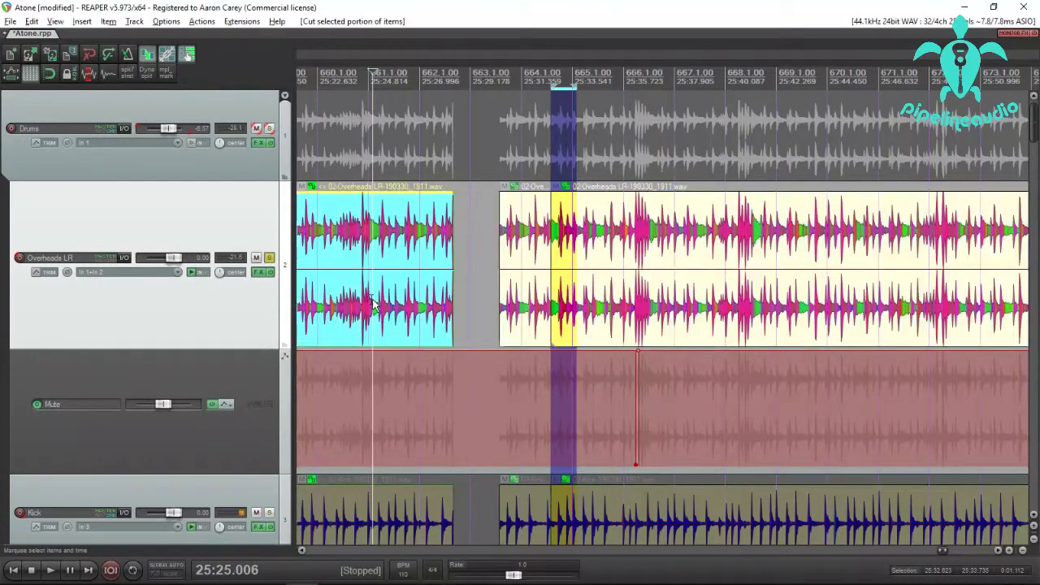
{"action": "left_click_drag", "start_coordinate": [371, 315], "coordinate": [411, 312]}
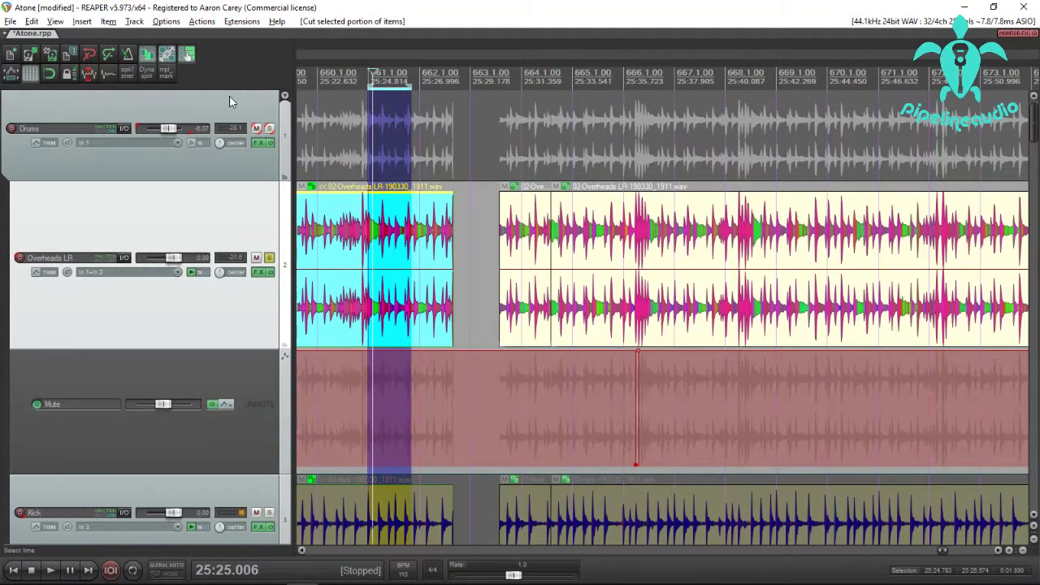
- Start a new custom action from the action list and name it "4 point split and mute"
{"action": "left_click", "coordinate": [202, 21]}
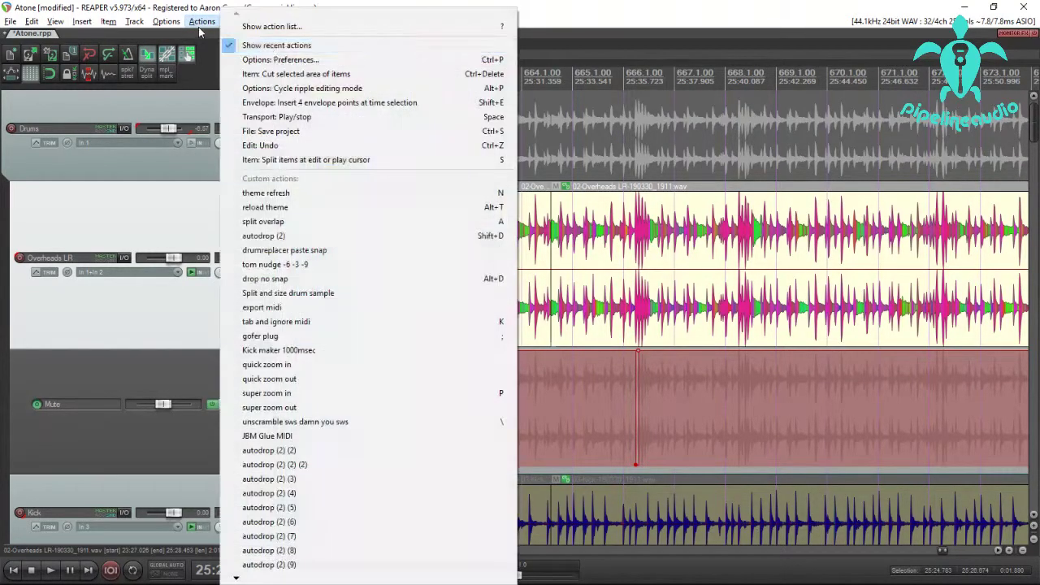
{"action": "left_click", "coordinate": [646, 230]}
{"action": "key", "text": "shift+slash"}
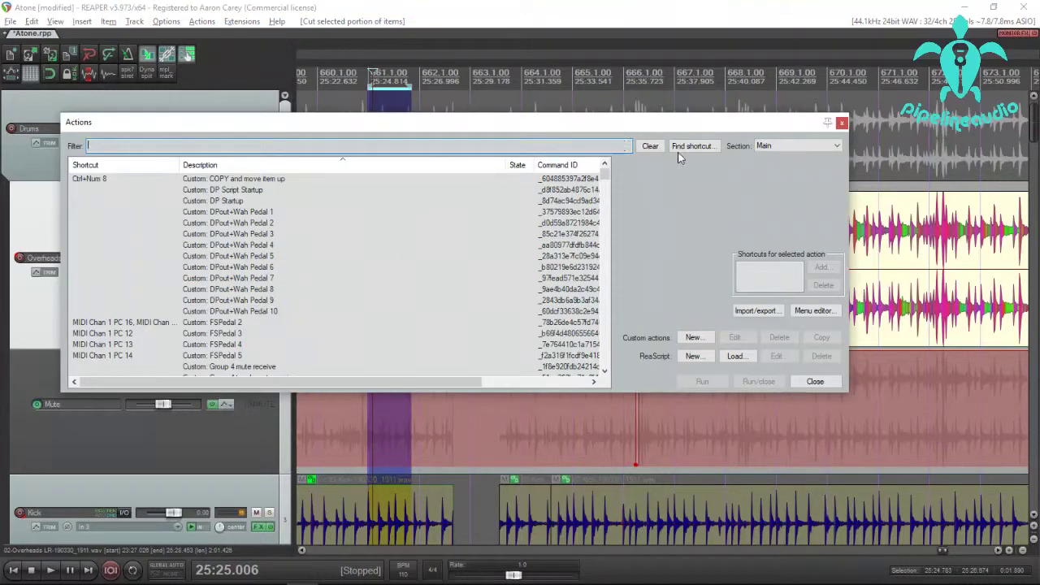
{"action": "left_click", "coordinate": [693, 337]}
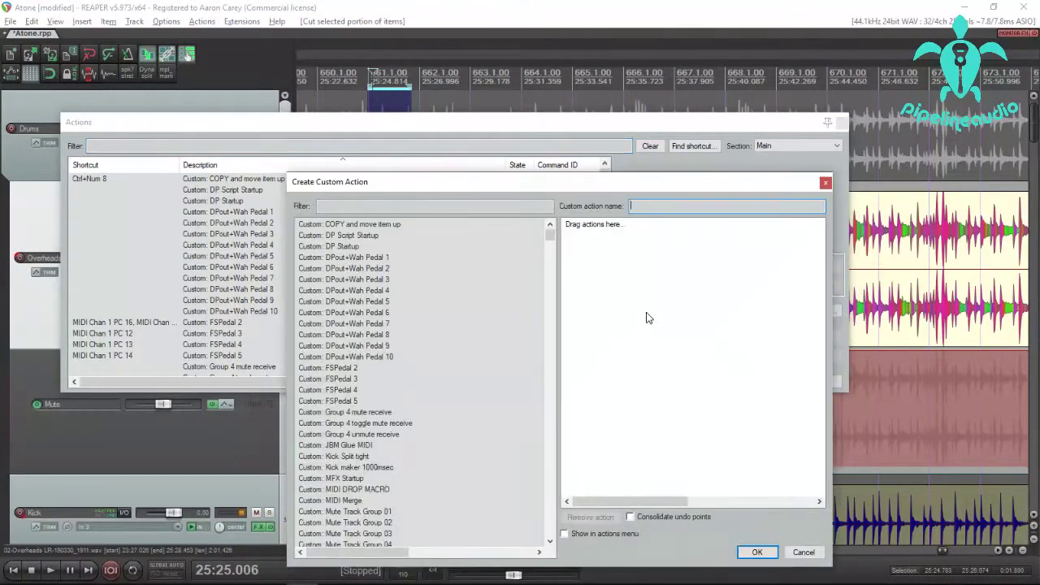
{"action": "type", "text": "4 point split and mute"}
{"action": "left_click_drag", "start_coordinate": [652, 206], "coordinate": [641, 207]}
- Add "Envelope: Insert 4 envelope points at time selection" to the custom action
{"action": "left_click", "coordinate": [350, 206]}
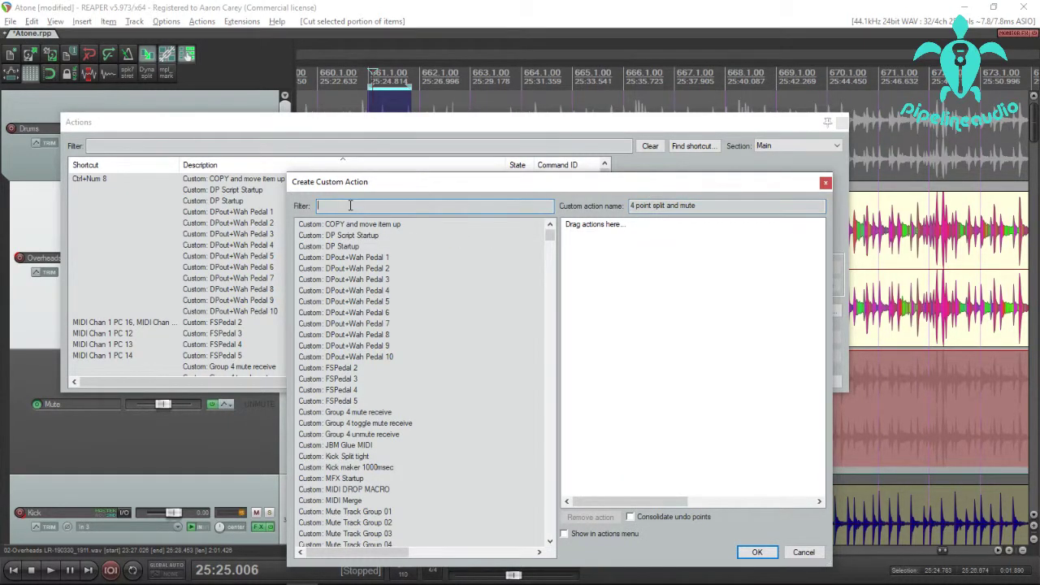
{"action": "type", "text": "4 poi"}
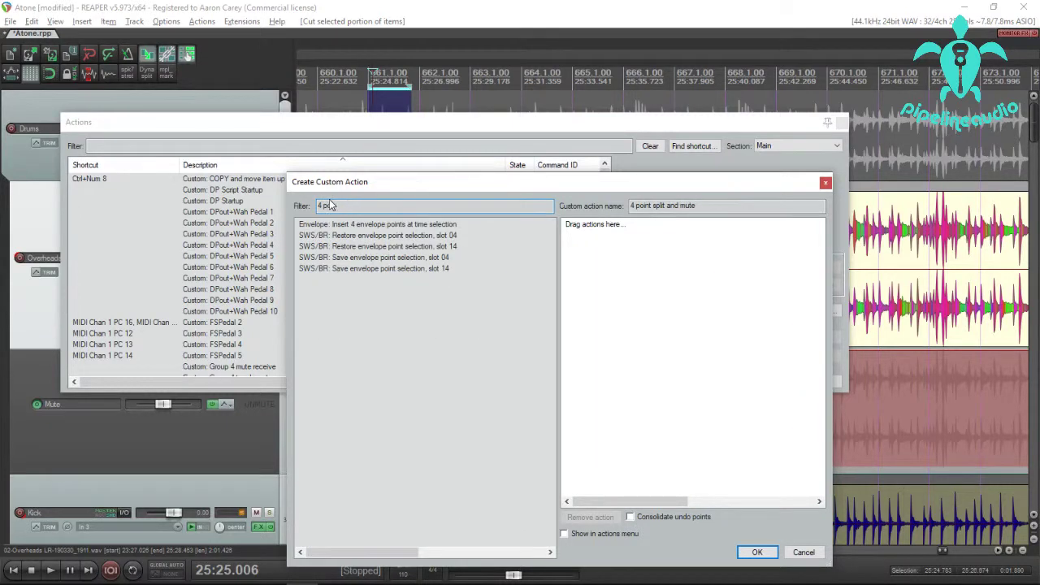
{"action": "left_click_drag", "start_coordinate": [363, 230], "coordinate": [637, 256]}
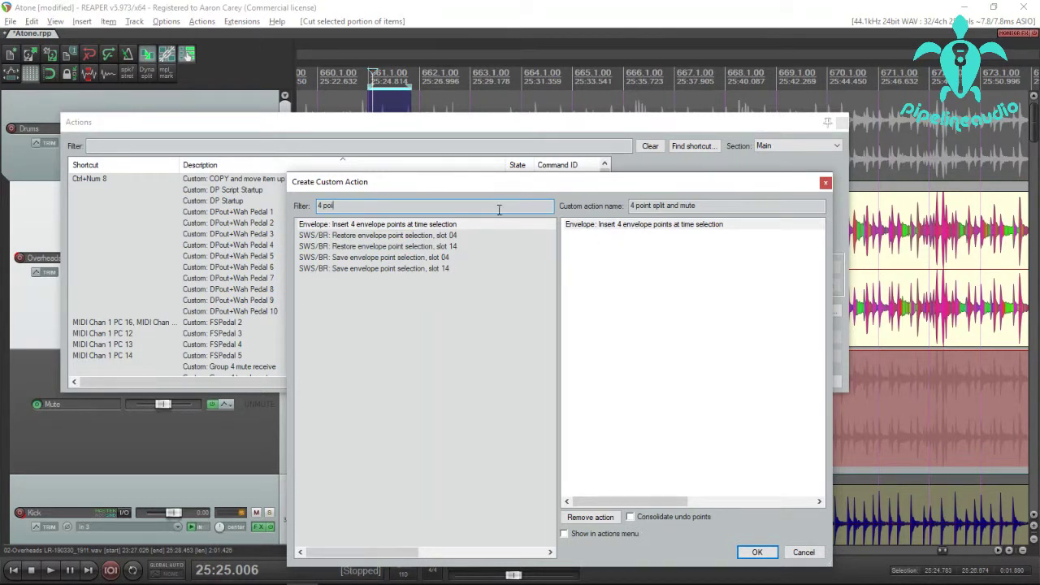
- Rename the custom action "item split and mute" and add "Item: Split items at time selection" to it
{"action": "left_click_drag", "start_coordinate": [653, 206], "coordinate": [548, 205]}
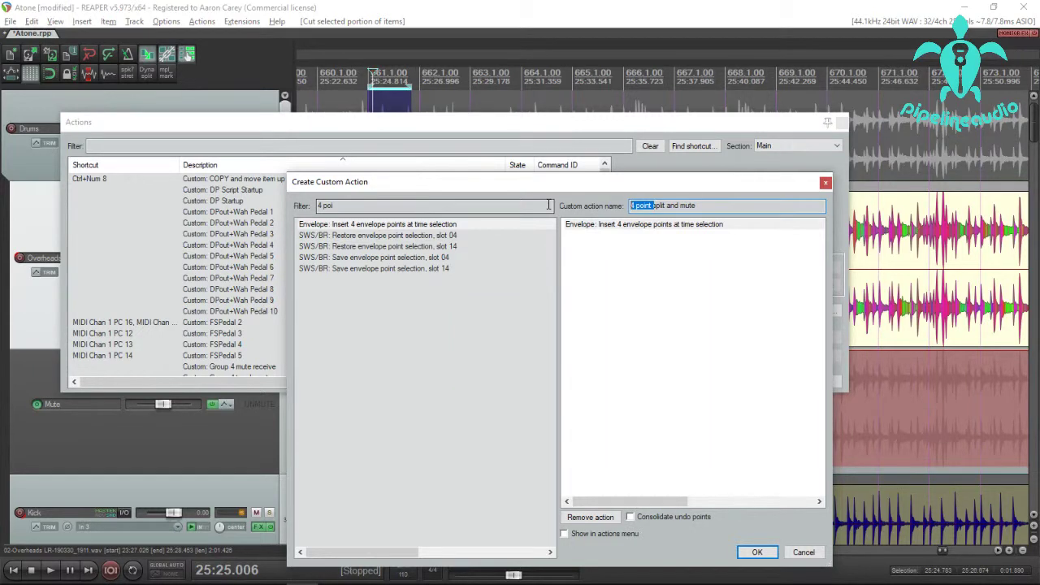
{"action": "type", "text": "Item"}
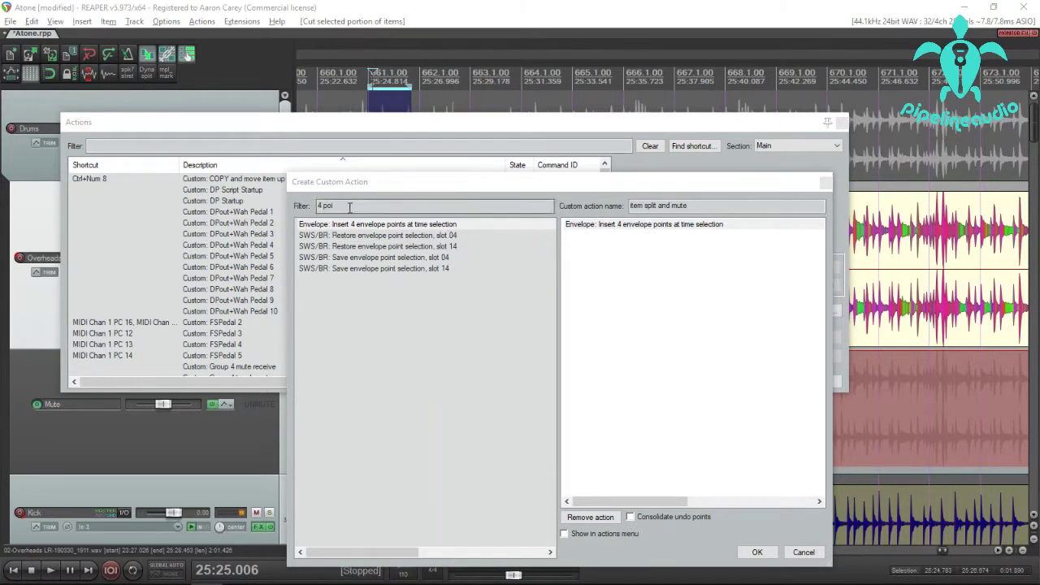
{"action": "left_click", "coordinate": [168, 205]}
{"action": "type", "text": "split i"}
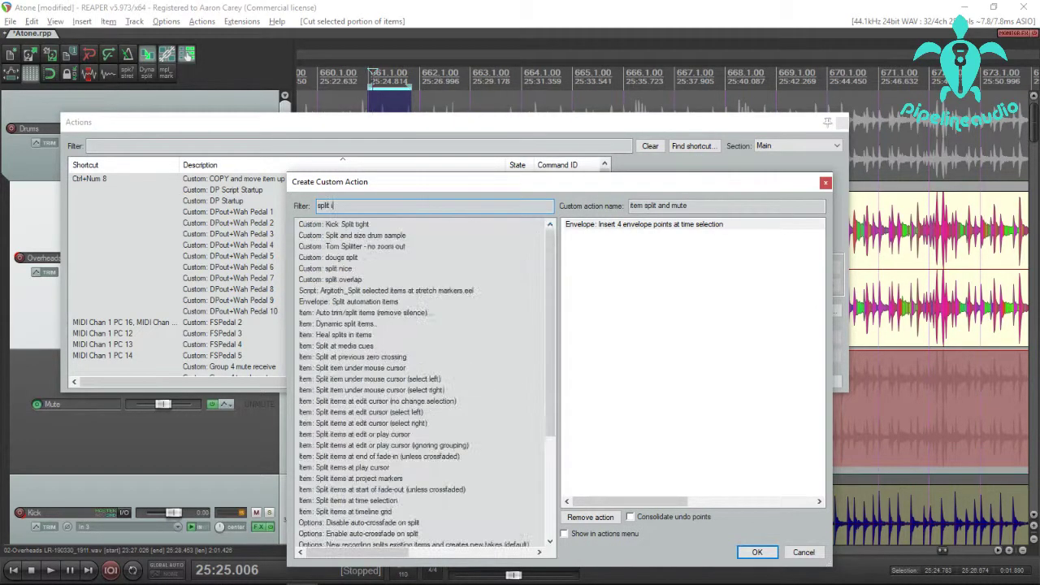
{"action": "type", "text": "tem time"}
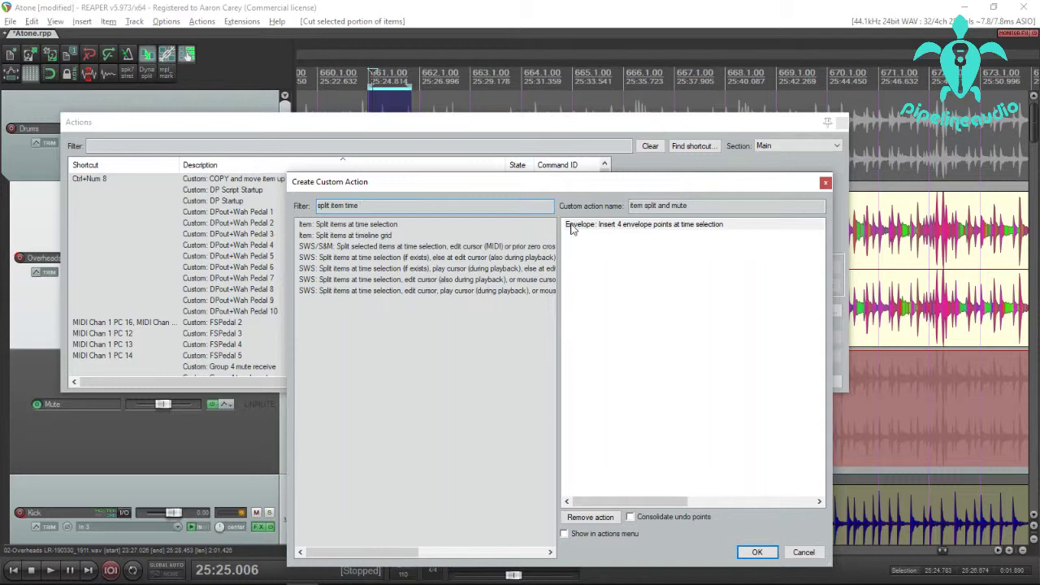
{"action": "double_click", "coordinate": [377, 227]}
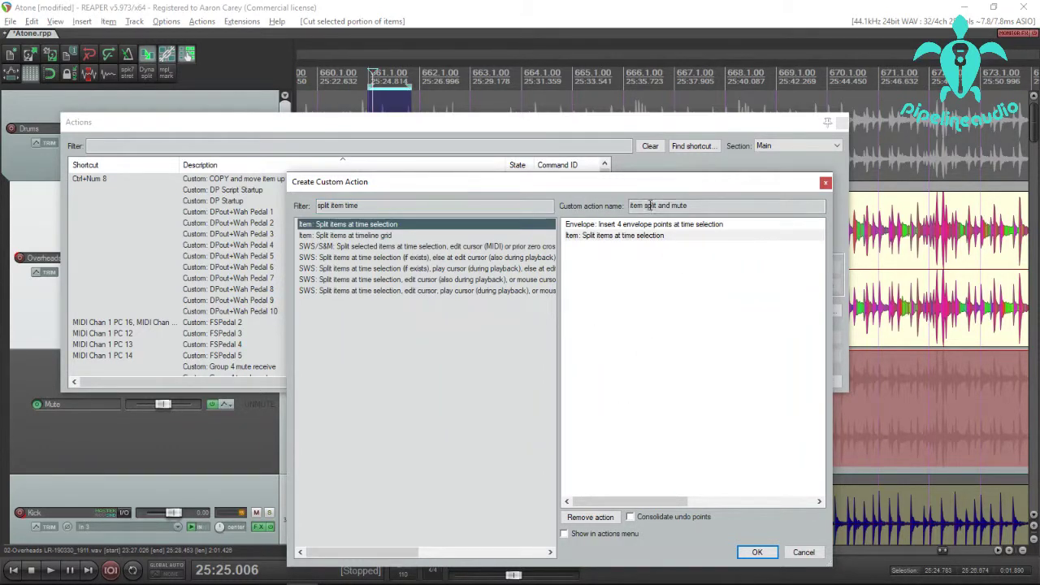
- Remove "Envelope: Insert 4 envelope points at time selection" from the custom action
{"action": "left_click", "coordinate": [625, 228]}
{"action": "left_click", "coordinate": [590, 517]}
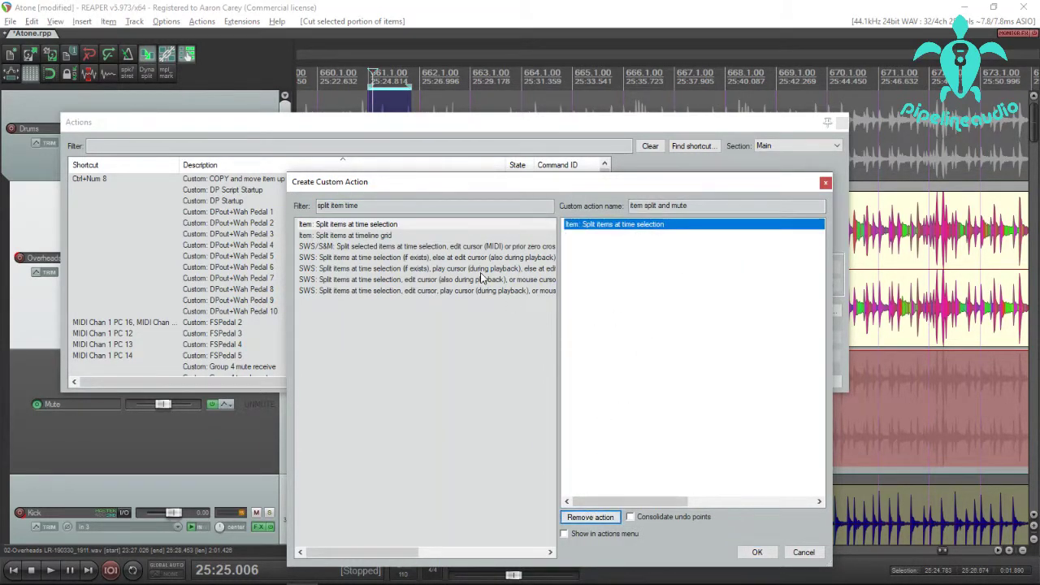
- Add "Item properties: Mute" after the split in the custom action and save the custom action
{"action": "left_click", "coordinate": [371, 207]}
{"action": "key", "text": "ctrl+a"}
{"action": "type", "text": "tl"}
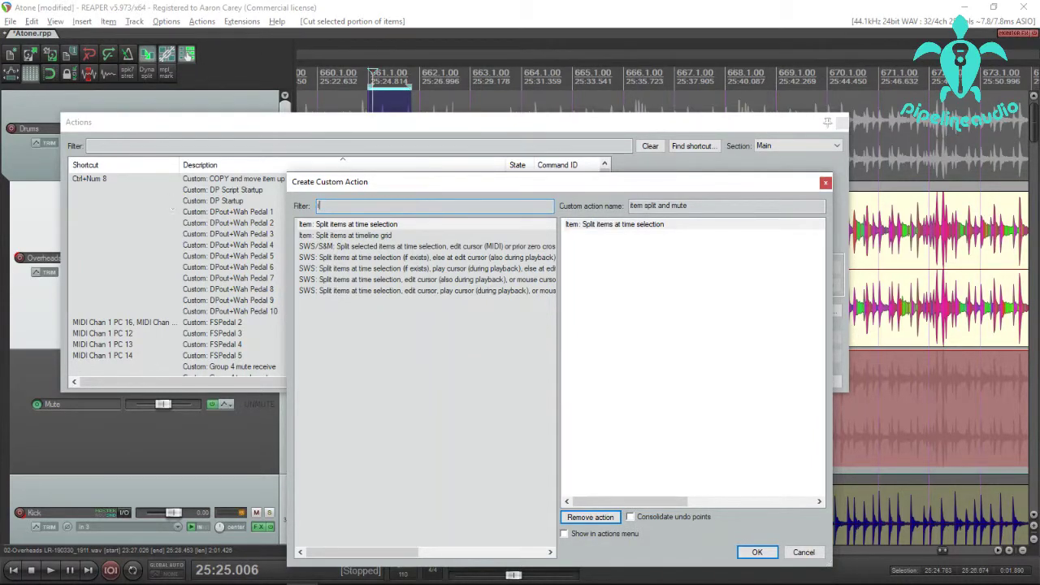
{"action": "type", "text": "em"}
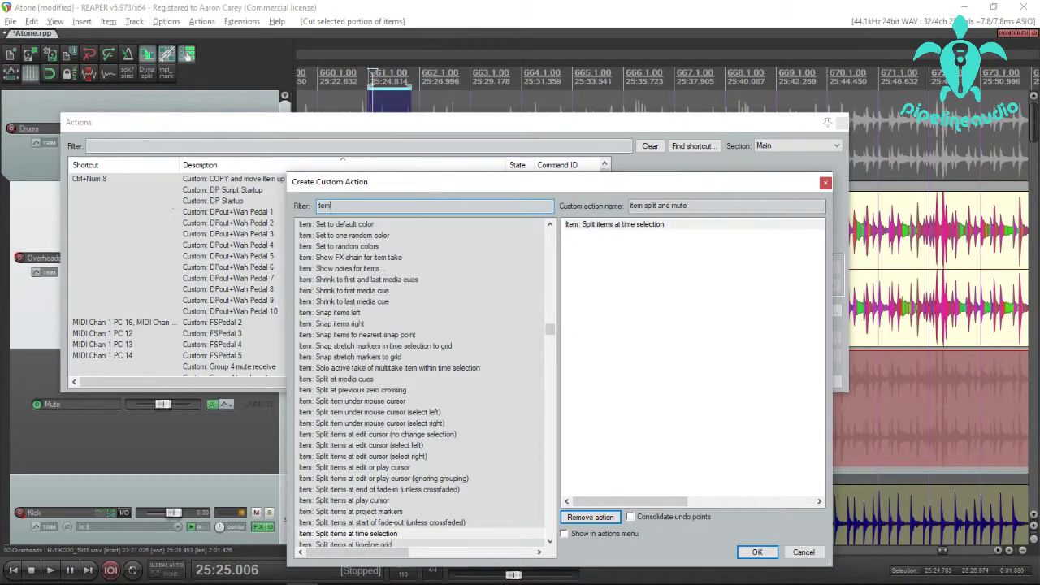
{"action": "type", "text": " mute"}
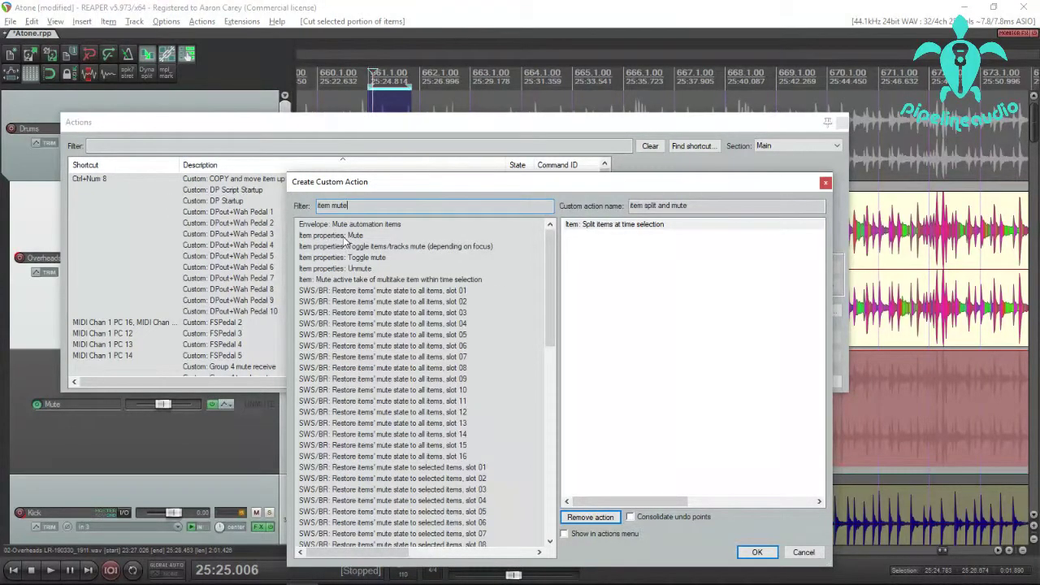
{"action": "double_click", "coordinate": [346, 235]}
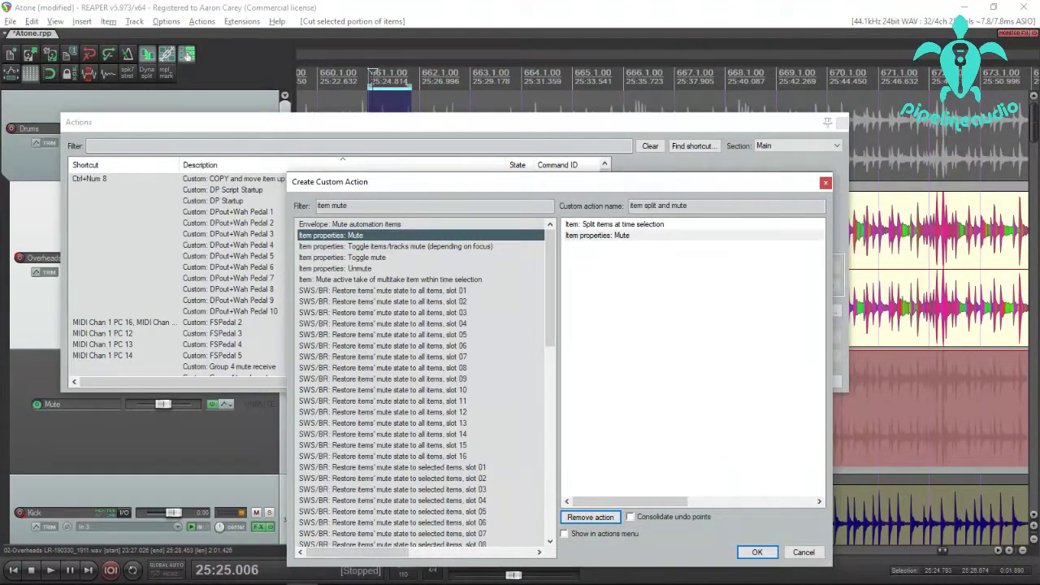
{"action": "left_click", "coordinate": [757, 552]}
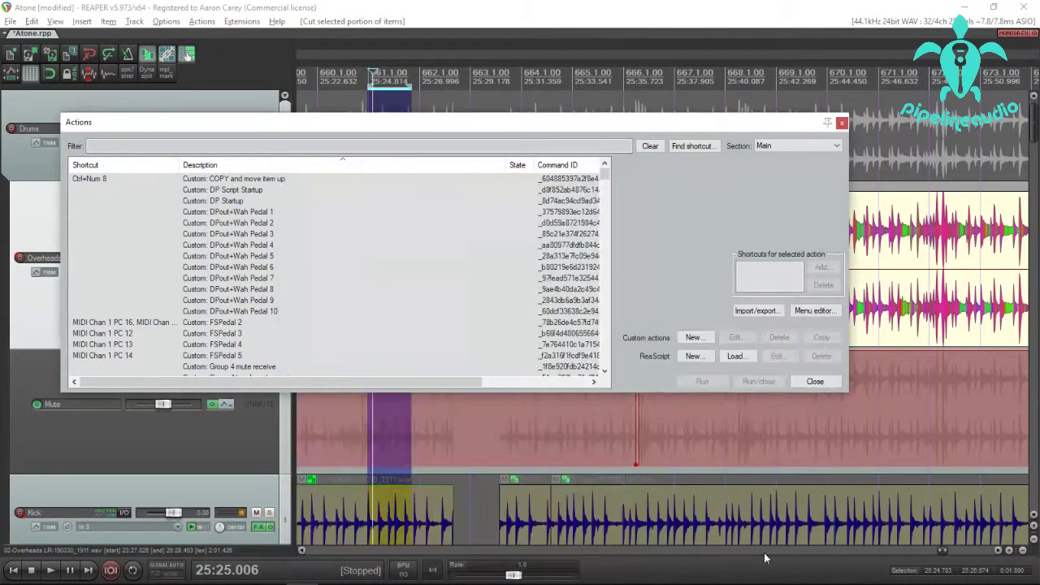
- Filter the action list by "item mute" and select the custom action "item split and mute"
{"action": "left_click", "coordinate": [241, 146]}
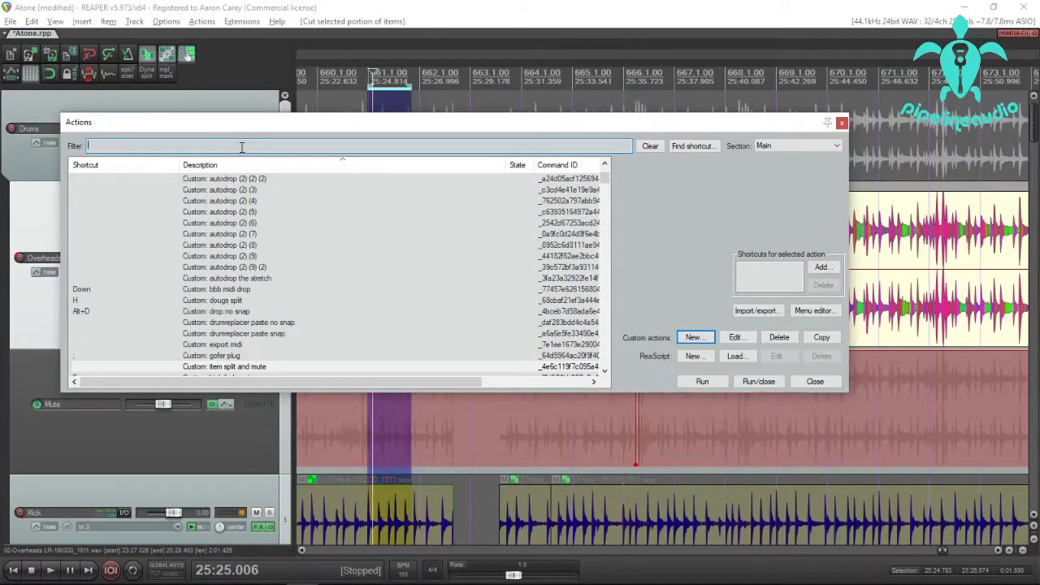
{"action": "type", "text": "item mute"}
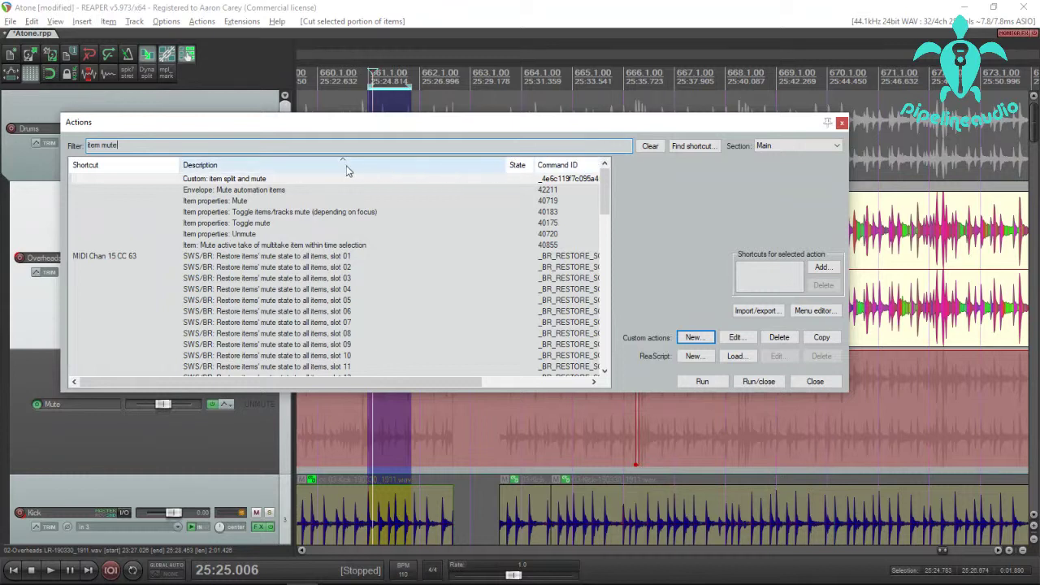
{"action": "left_click", "coordinate": [230, 180]}
- Try to assign the shortcut Alt+M to "item split and mute", declining to override the existing mapping
{"action": "left_click", "coordinate": [823, 268]}
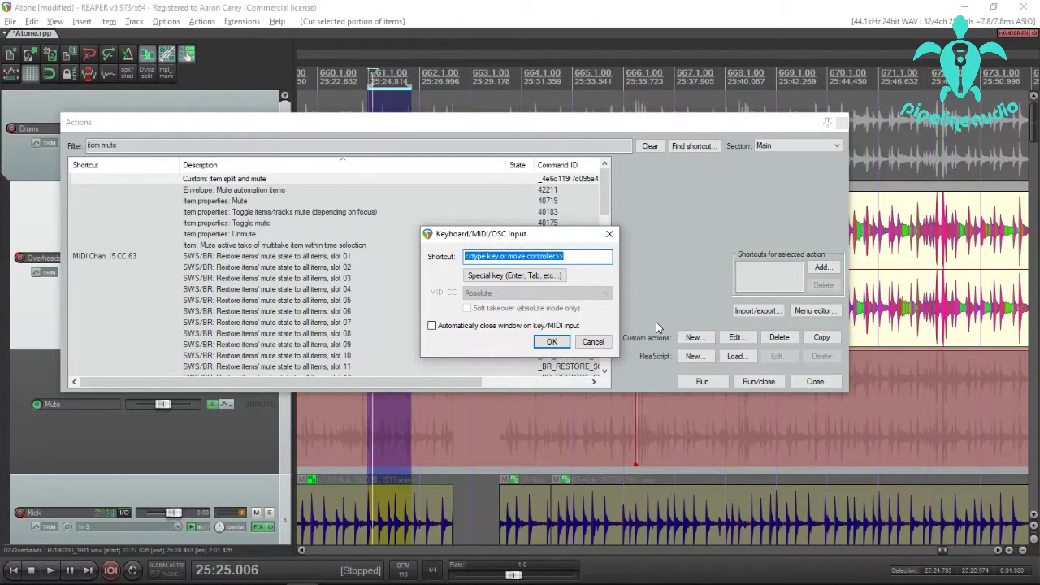
{"action": "key", "text": "alt+m"}
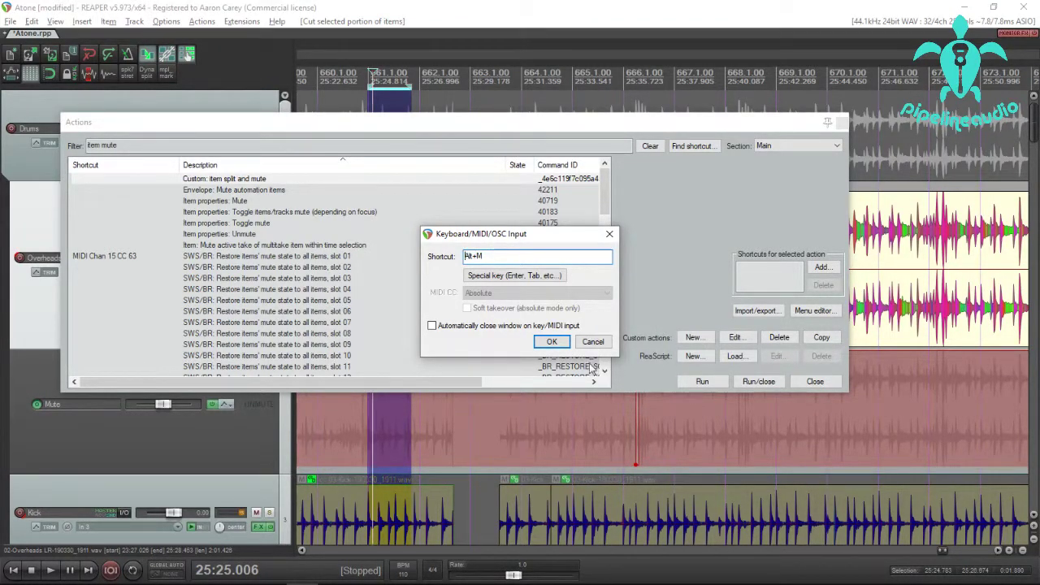
{"action": "left_click", "coordinate": [552, 342]}
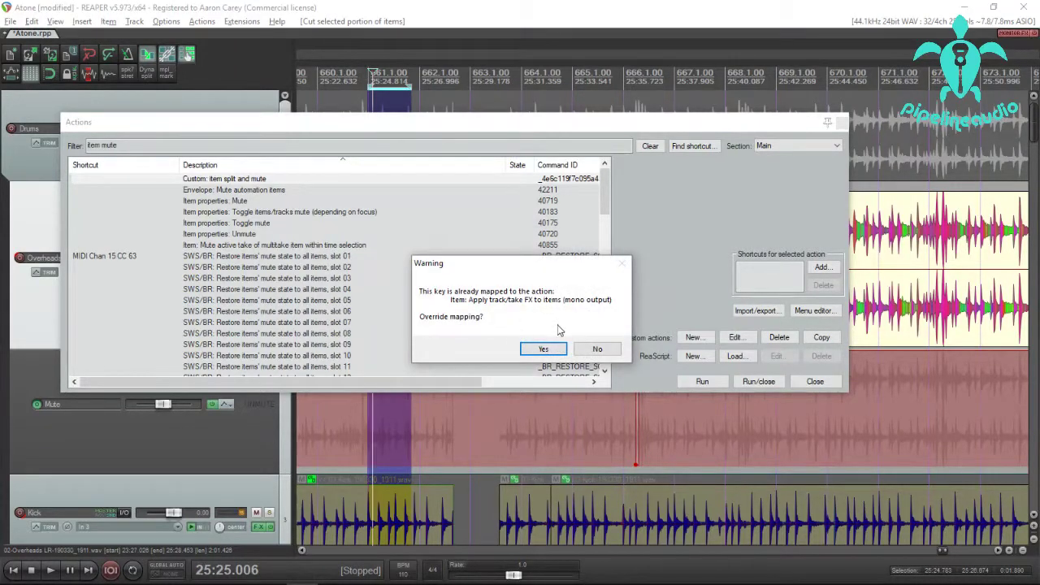
{"action": "left_click", "coordinate": [599, 350]}
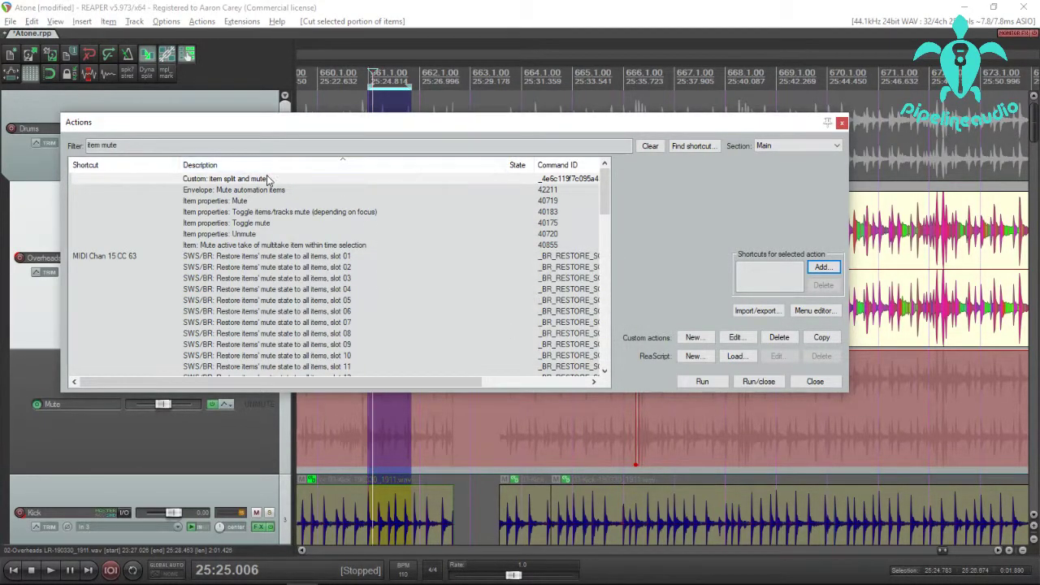
- Assign the shortcut Alt+I to "item split and mute", overriding the existing mapping, and close the action list
{"action": "left_click", "coordinate": [820, 269]}
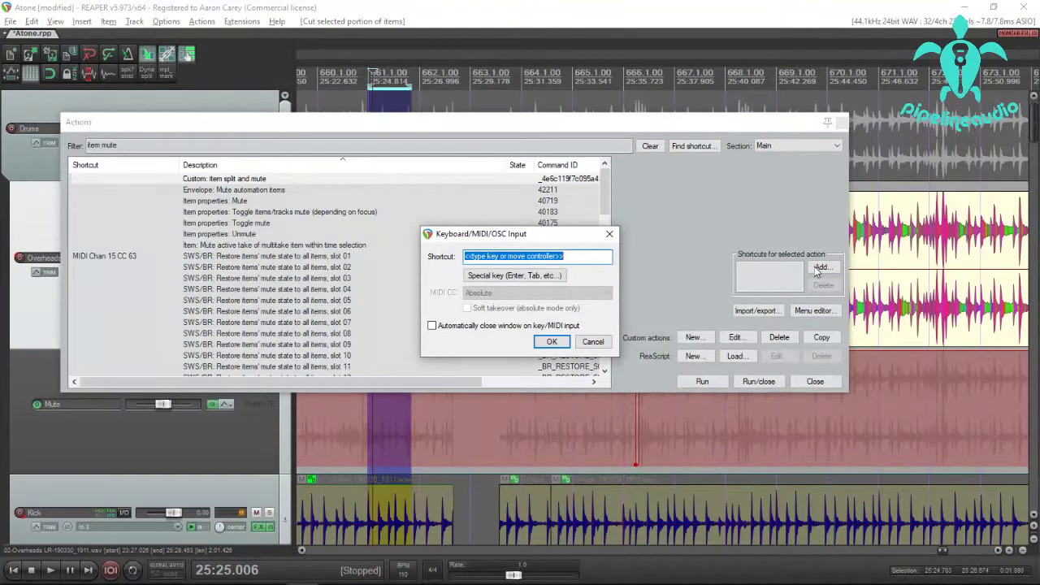
{"action": "key", "text": "alt+i"}
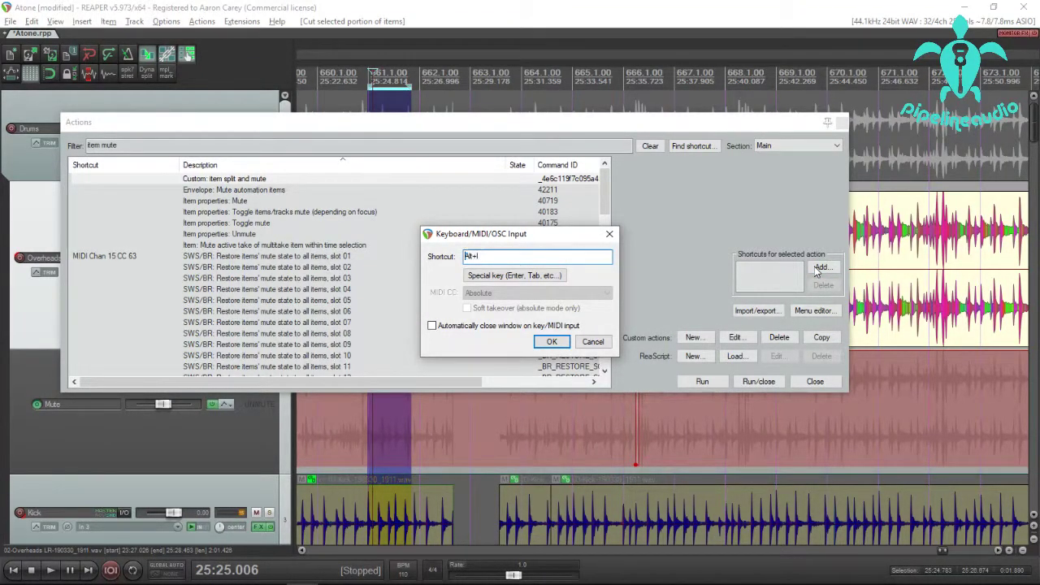
{"action": "left_click", "coordinate": [552, 342]}
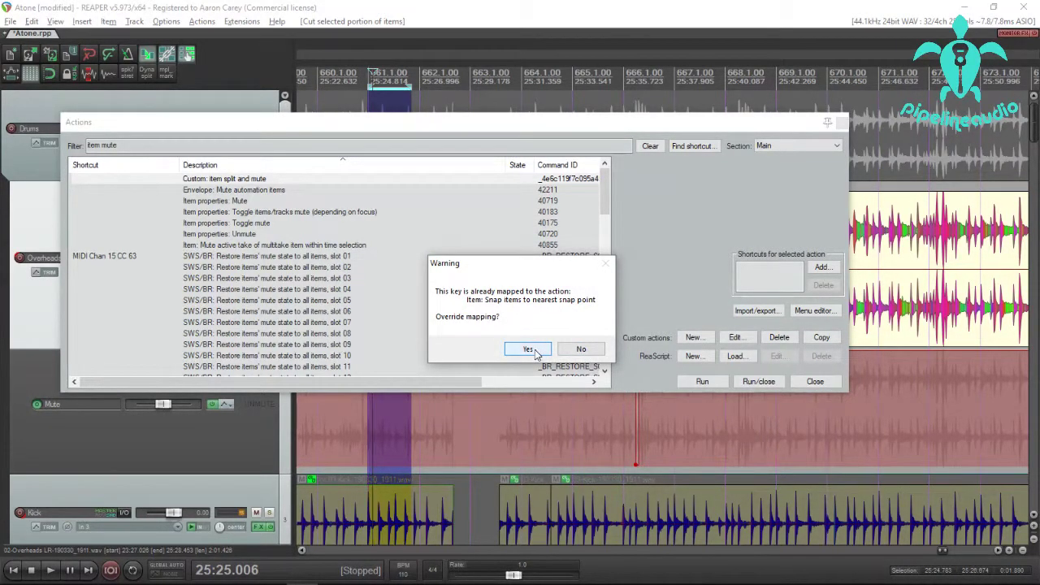
{"action": "left_click", "coordinate": [534, 353]}
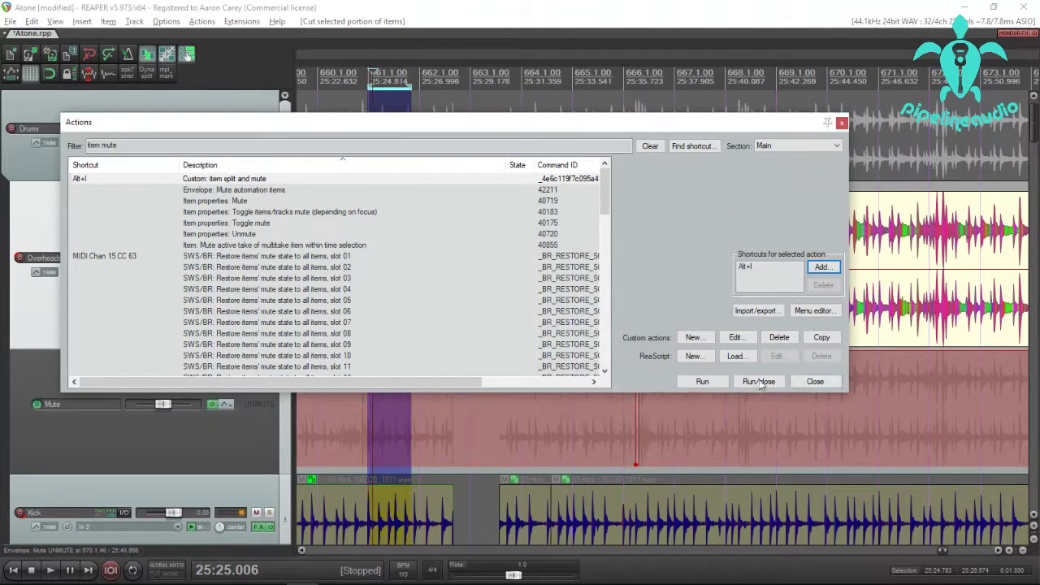
{"action": "left_click", "coordinate": [816, 382]}
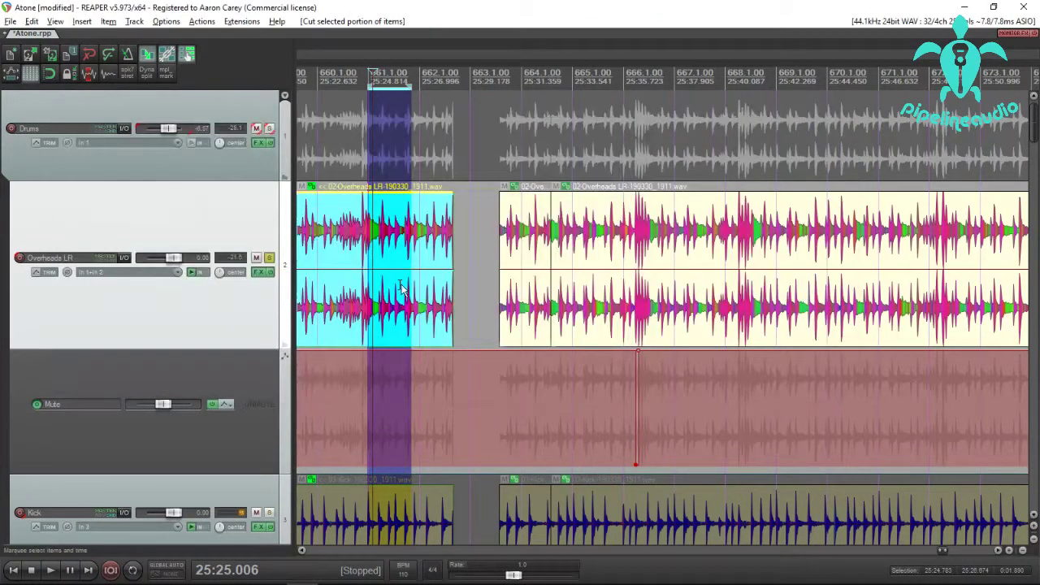
- Set a time selection of about 0.98 seconds over the Overheads LR item between measures 660 and 661
{"action": "left_click", "coordinate": [404, 309]}
{"action": "scroll", "coordinate": [608, 329], "scroll_direction": "up", "scroll_amount": 5}
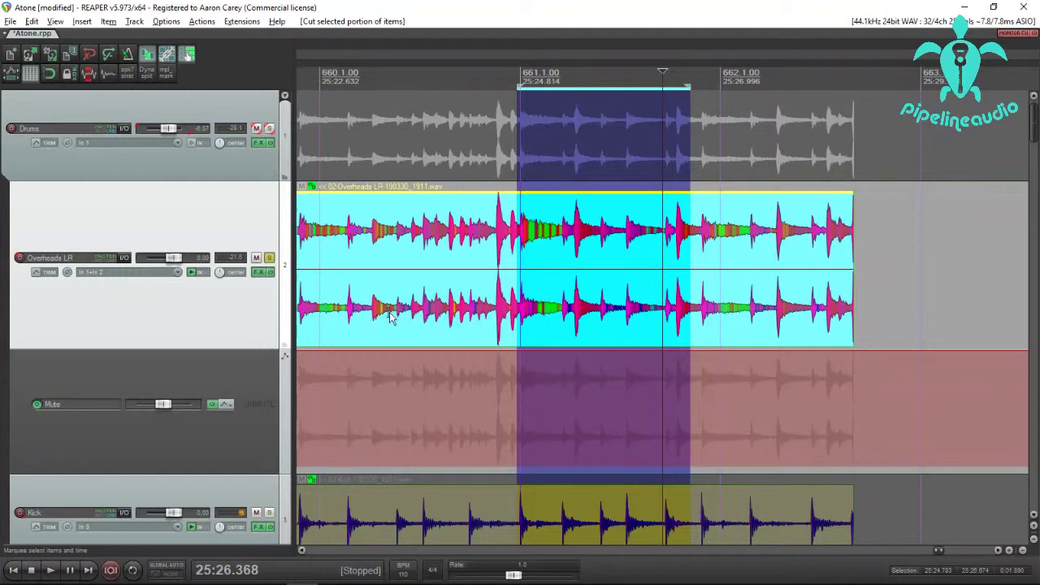
{"action": "left_click_drag", "start_coordinate": [374, 317], "coordinate": [465, 322]}
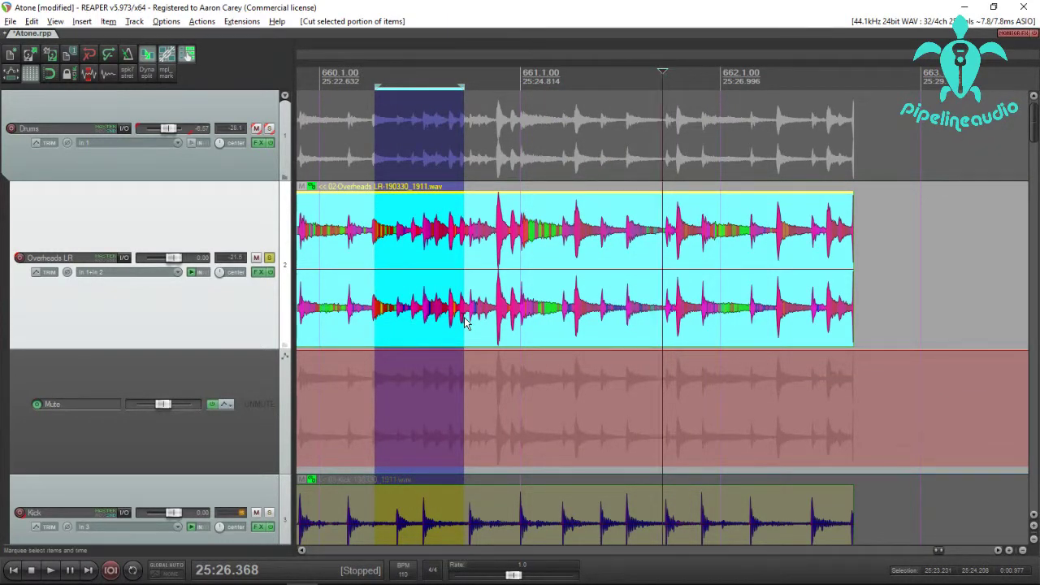
- Run the "item split and mute" custom action on the time selection and check the muted section across the grouped drum tracks
{"action": "key", "text": "u"}
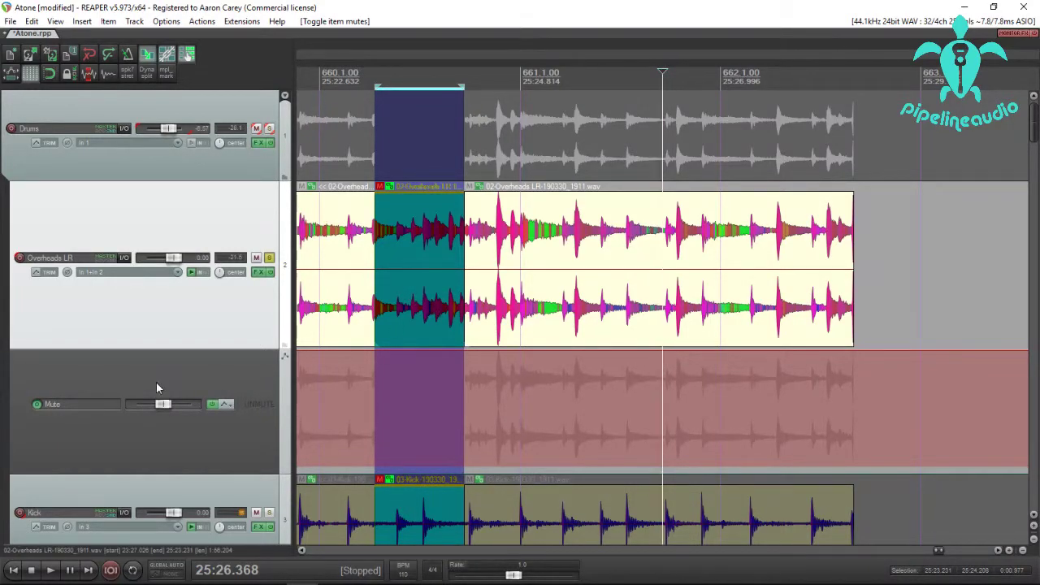
{"action": "scroll", "coordinate": [98, 360], "scroll_direction": "down", "scroll_amount": 10}
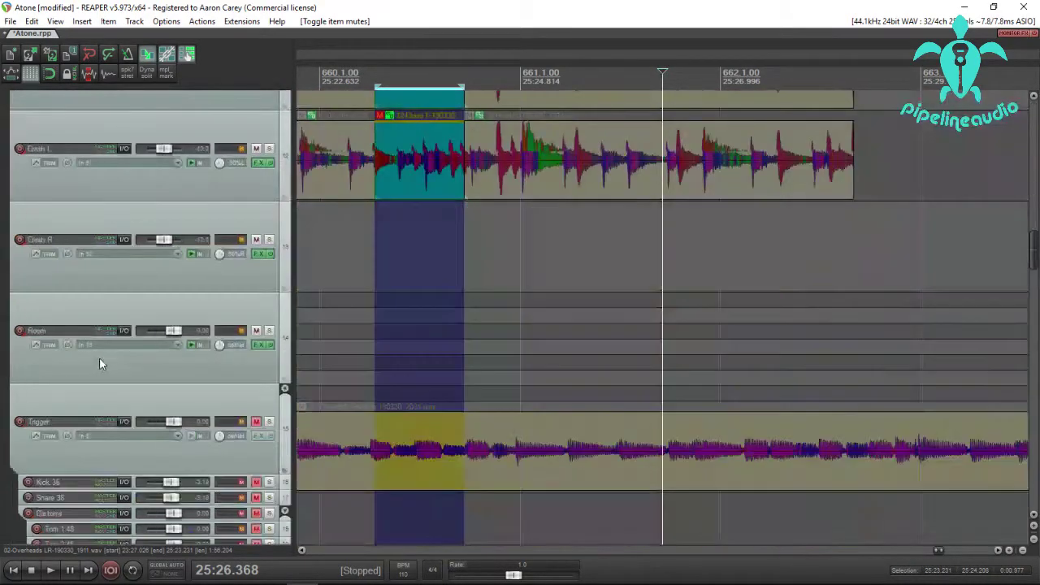
{"action": "scroll", "coordinate": [99, 357], "scroll_direction": "up", "scroll_amount": 8}
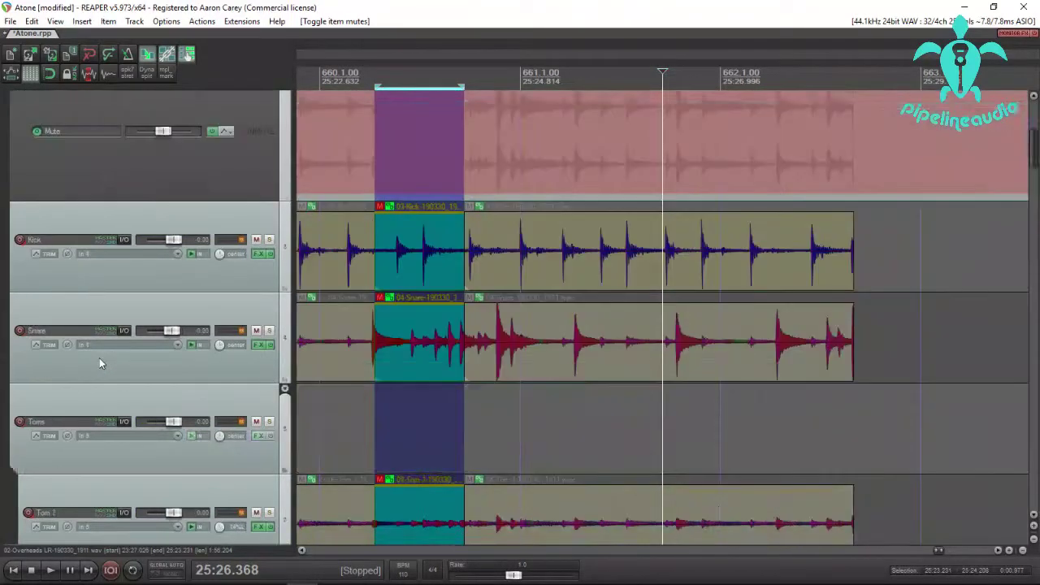
{"action": "scroll", "coordinate": [99, 363], "scroll_direction": "up", "scroll_amount": 2}
{"action": "scroll", "coordinate": [439, 426], "scroll_direction": "down", "scroll_amount": 3}
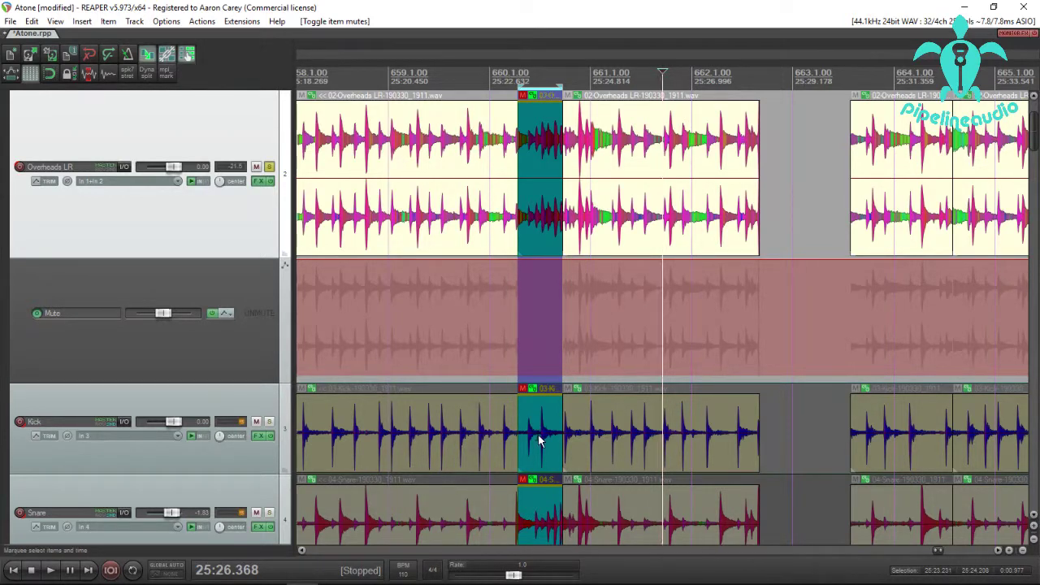
{"action": "scroll", "coordinate": [532, 440], "scroll_direction": "up", "scroll_amount": 3}
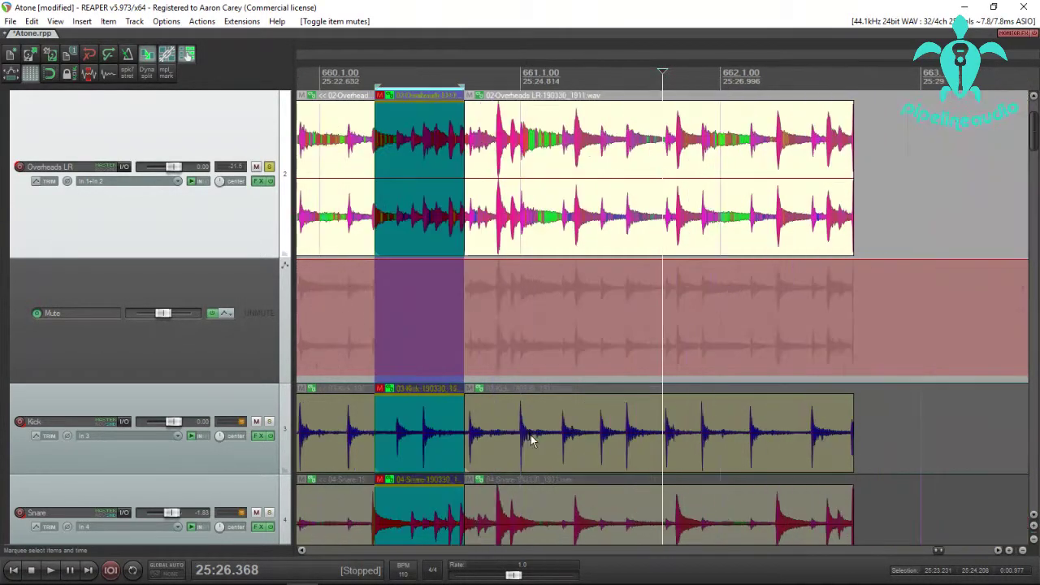
{"action": "scroll", "coordinate": [530, 435], "scroll_direction": "down", "scroll_amount": 3}
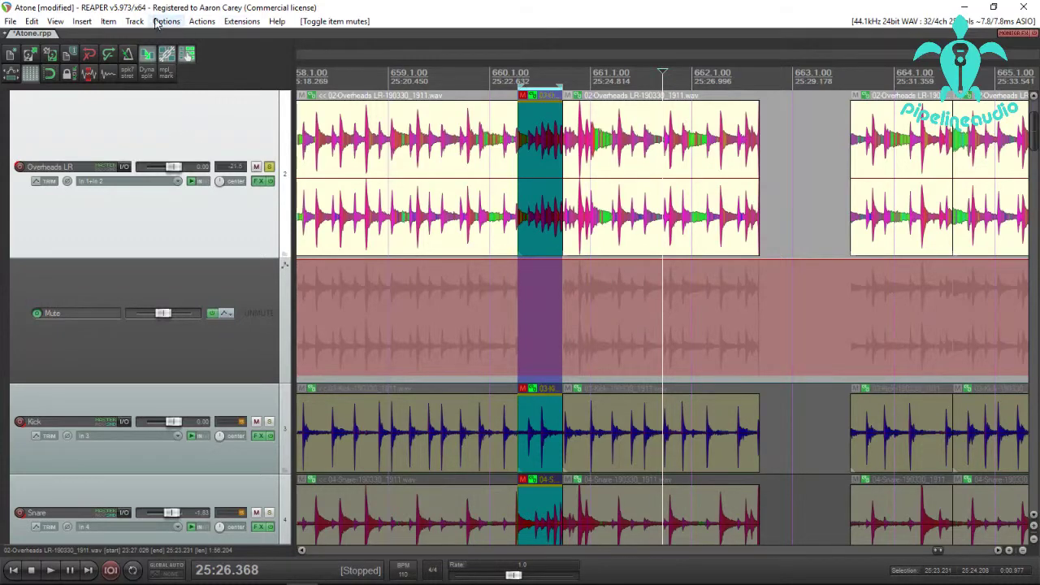
- Filter the action list by "item split" and open the custom action "item split and mute" for editing
{"action": "left_click", "coordinate": [202, 21]}
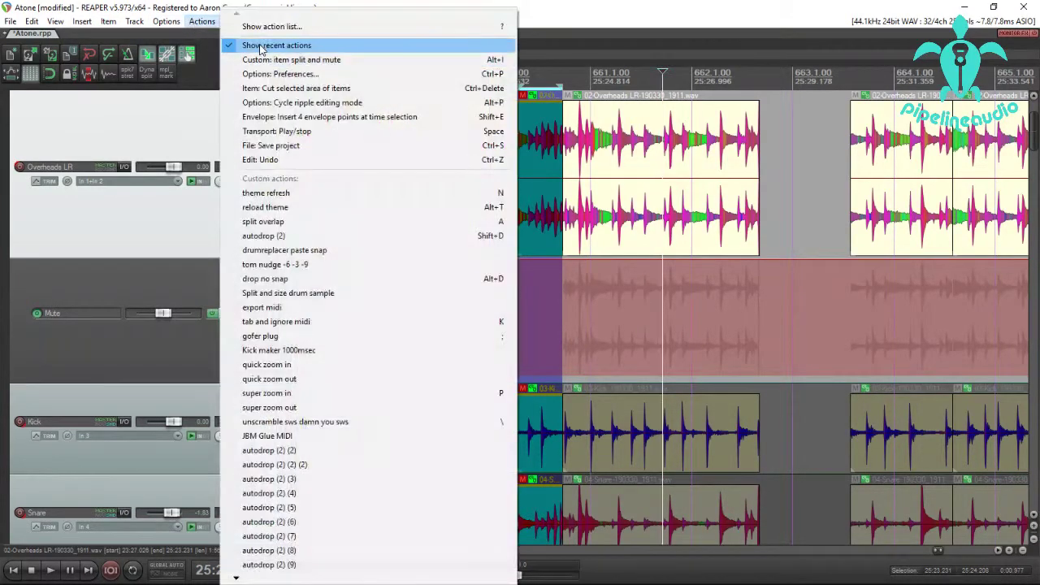
{"action": "left_click", "coordinate": [272, 26]}
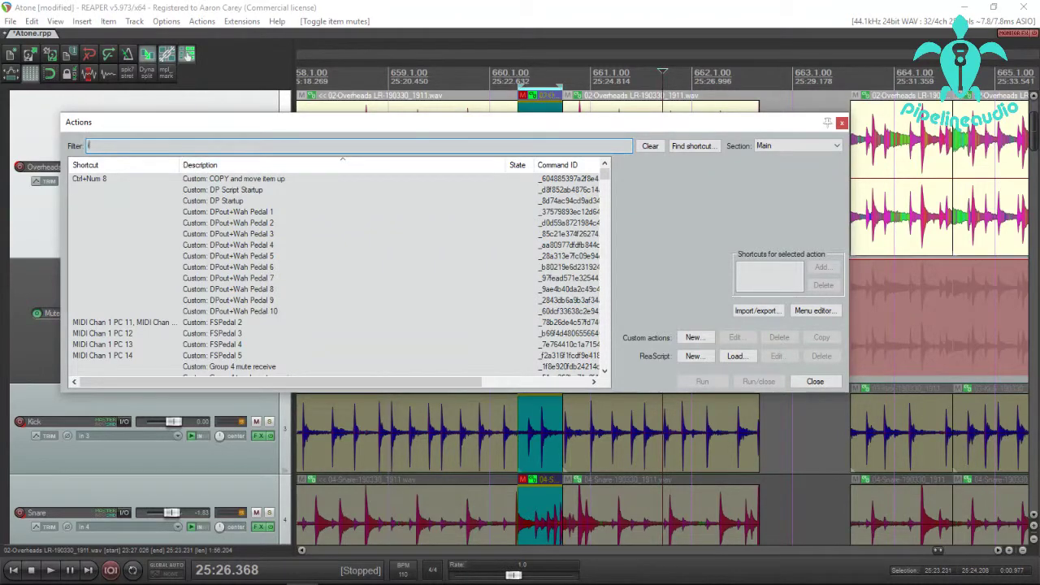
{"action": "type", "text": "item"}
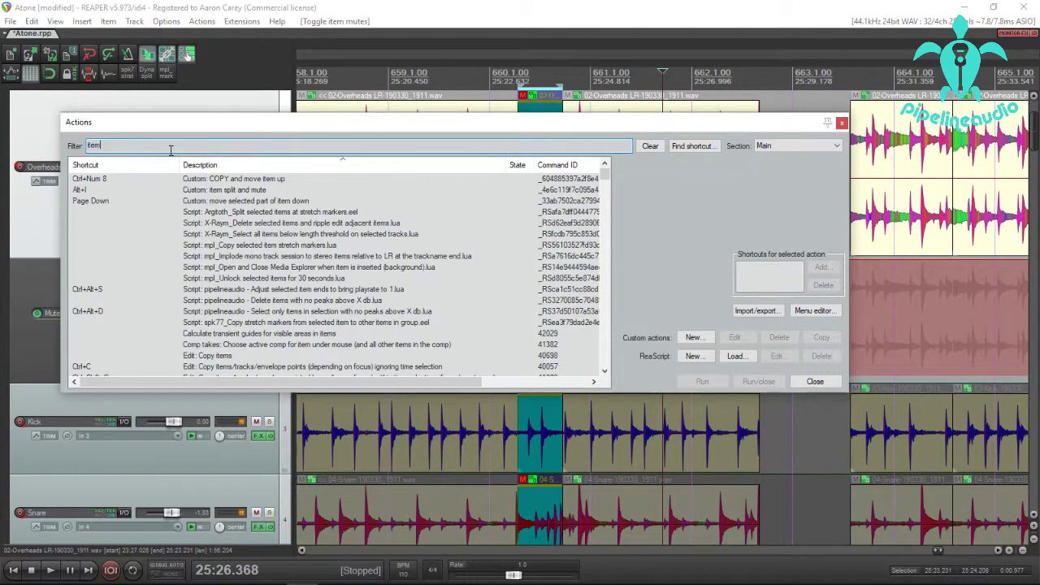
{"action": "type", "text": " split"}
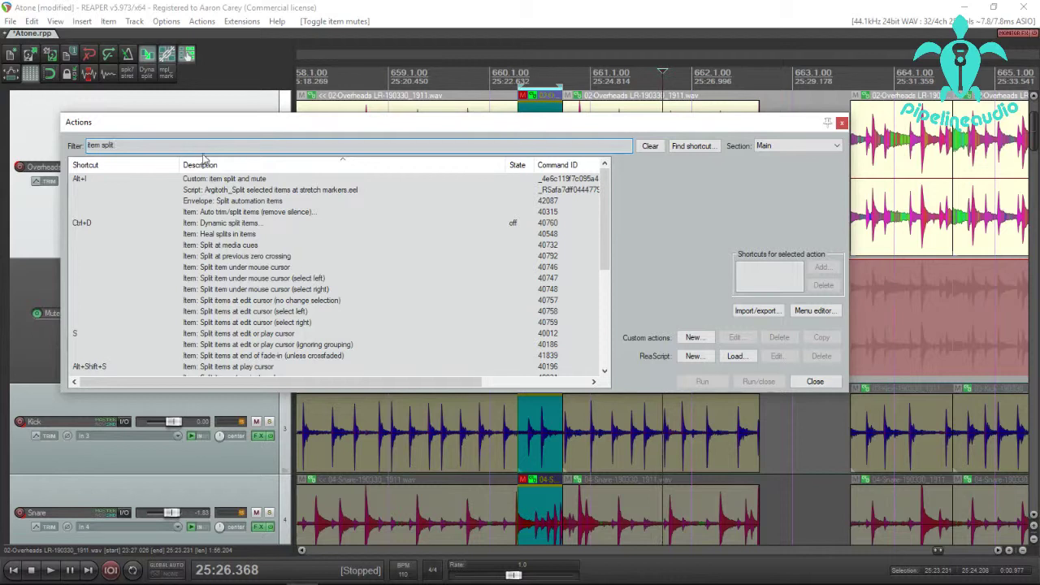
{"action": "left_click", "coordinate": [204, 181]}
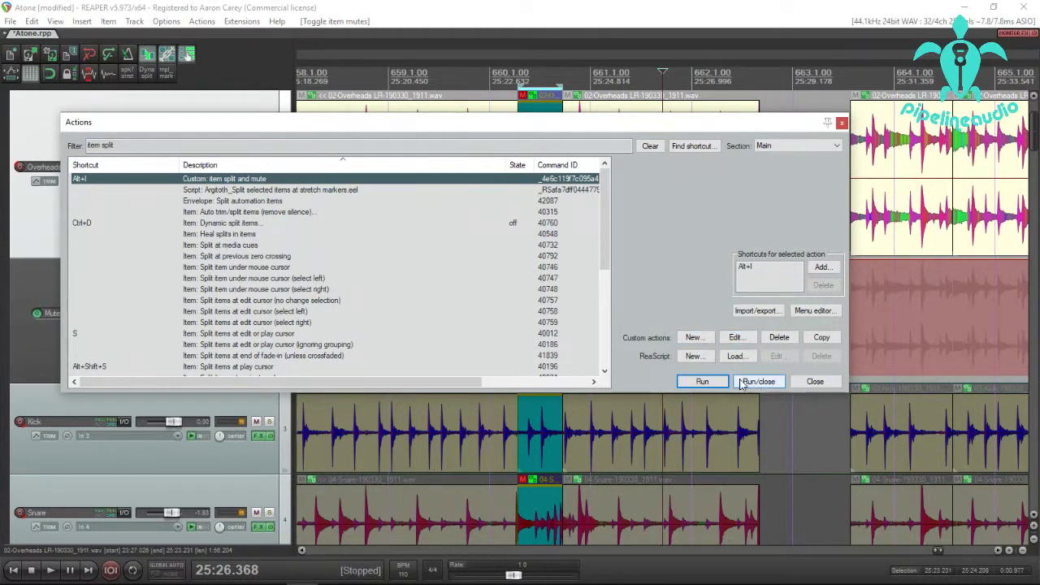
{"action": "left_click", "coordinate": [734, 339]}
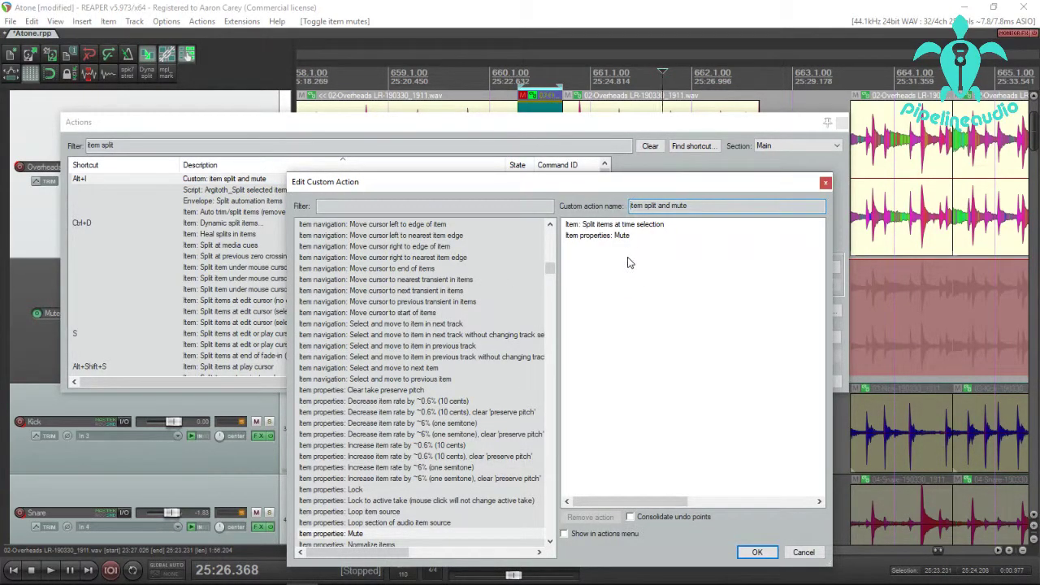
- Search the available actions for "group", refining the filter to "group ignore"
{"action": "left_click", "coordinate": [342, 206]}
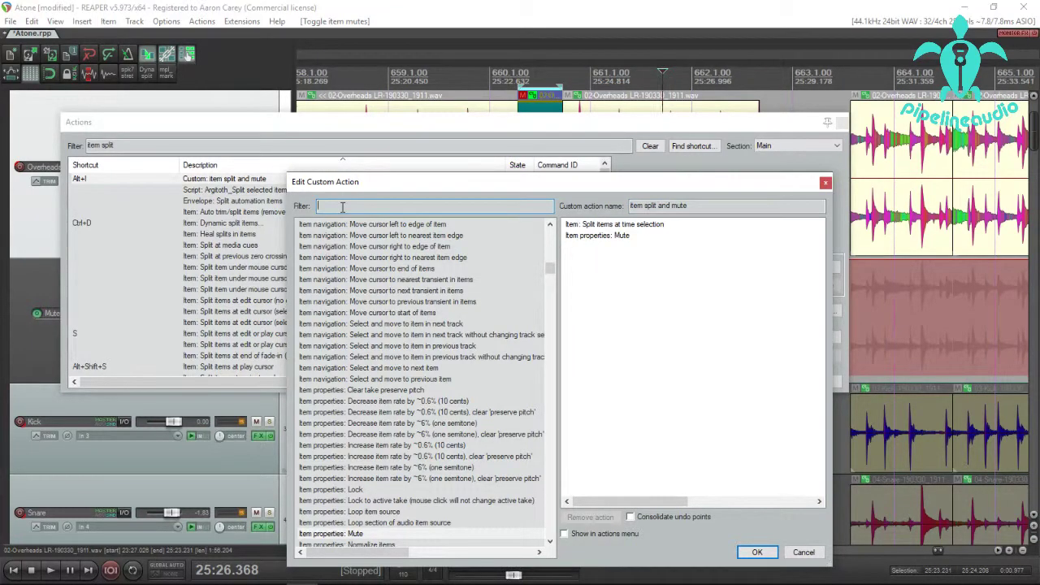
{"action": "type", "text": "group"}
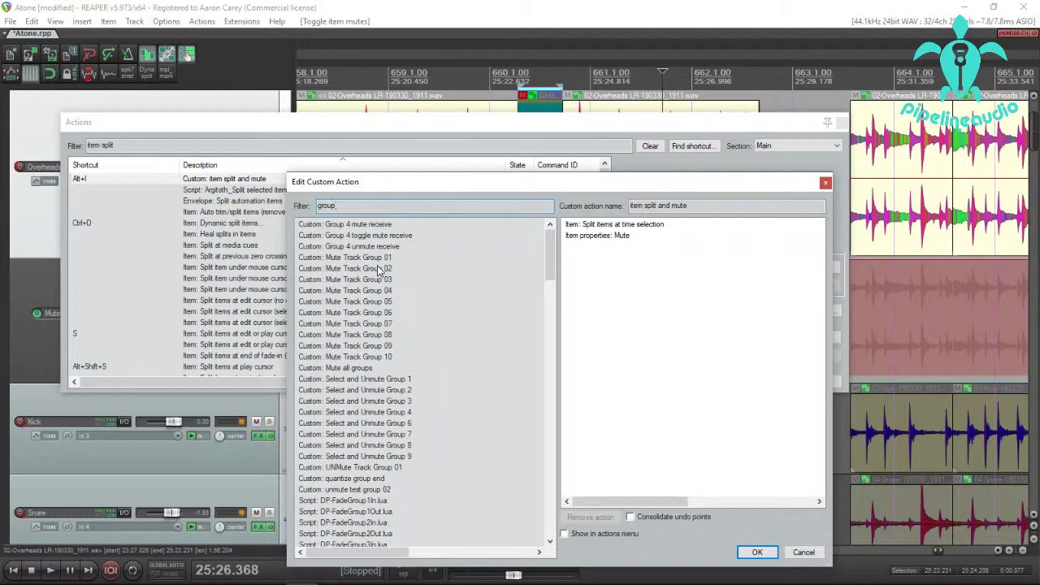
{"action": "scroll", "coordinate": [368, 367], "scroll_direction": "down", "scroll_amount": 5}
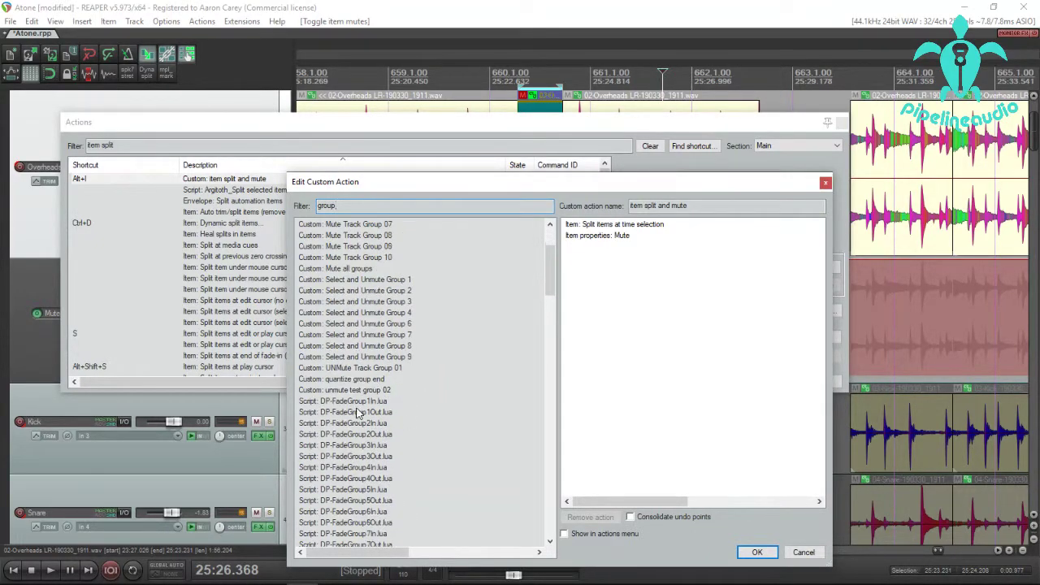
{"action": "scroll", "coordinate": [364, 415], "scroll_direction": "down", "scroll_amount": 5}
{"action": "scroll", "coordinate": [363, 415], "scroll_direction": "up", "scroll_amount": 4}
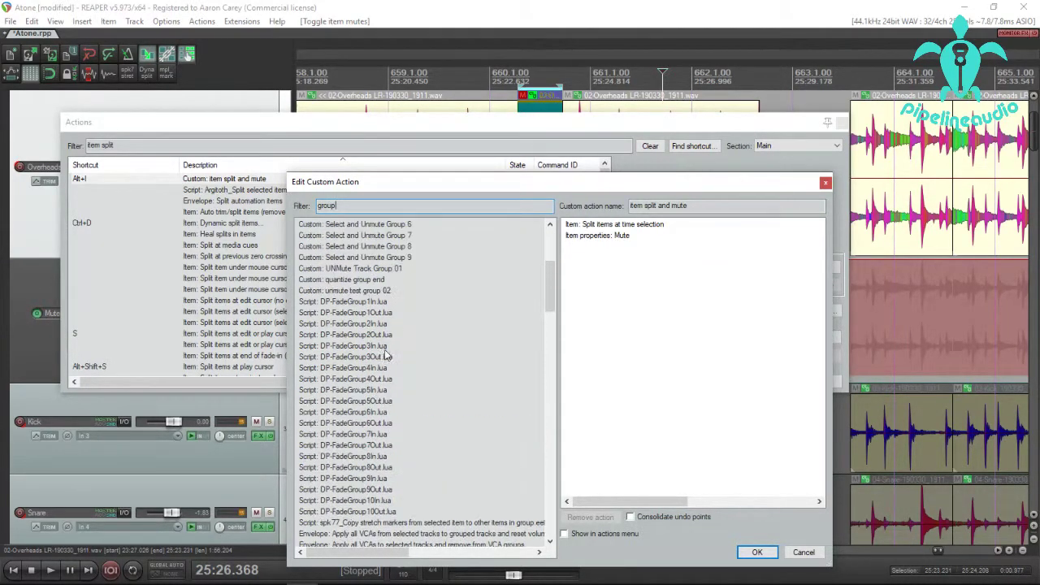
{"action": "type", "text": "ign"}
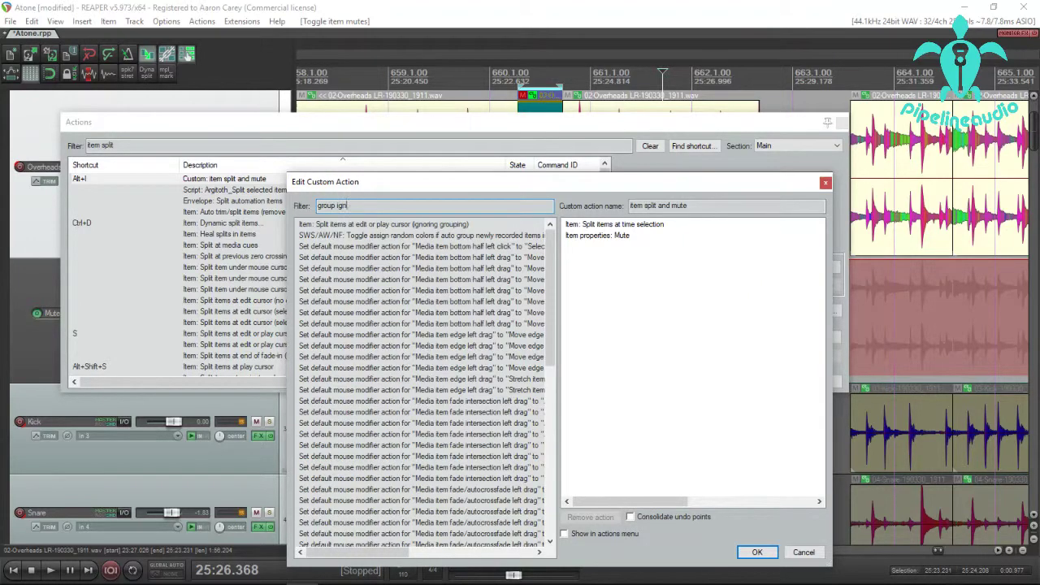
{"action": "type", "text": "ore"}
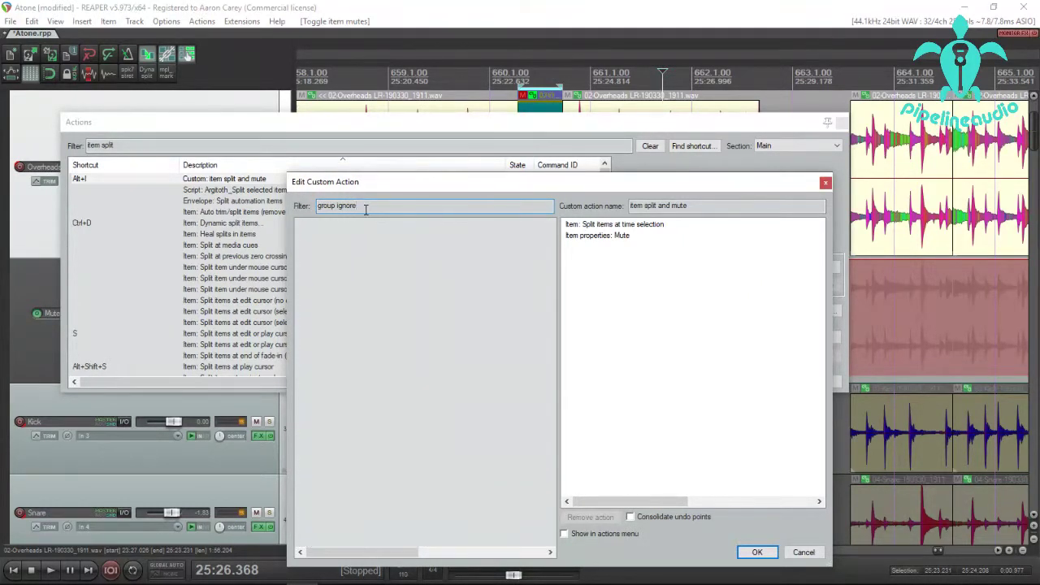
- Filter the available actions by "group" and add "Options: Toggle item grouping override" to the custom action
{"action": "left_click_drag", "start_coordinate": [366, 209], "coordinate": [340, 225]}
{"action": "key", "text": "BackSpace"}
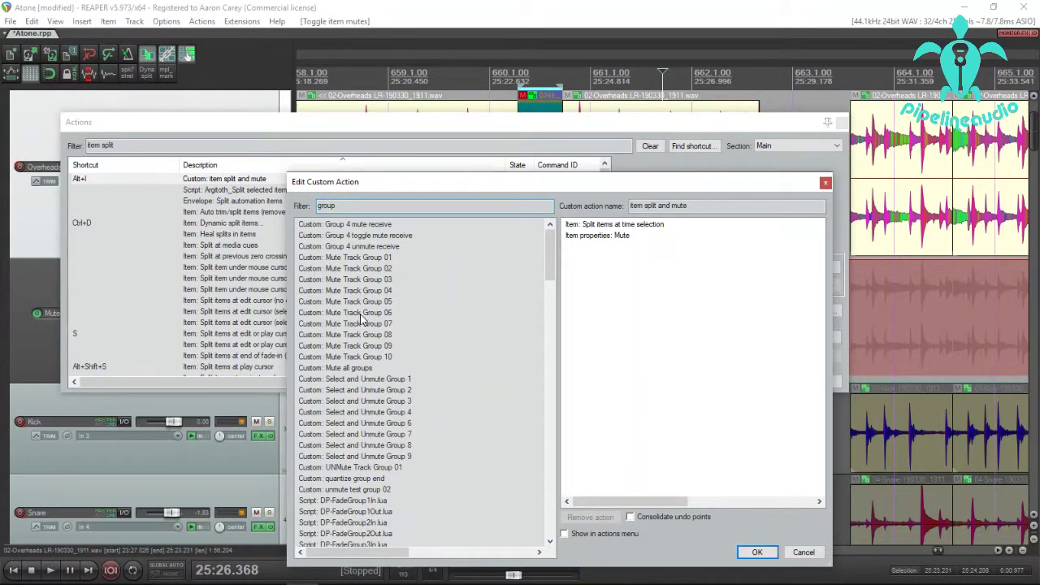
{"action": "scroll", "coordinate": [343, 470], "scroll_direction": "down", "scroll_amount": 14}
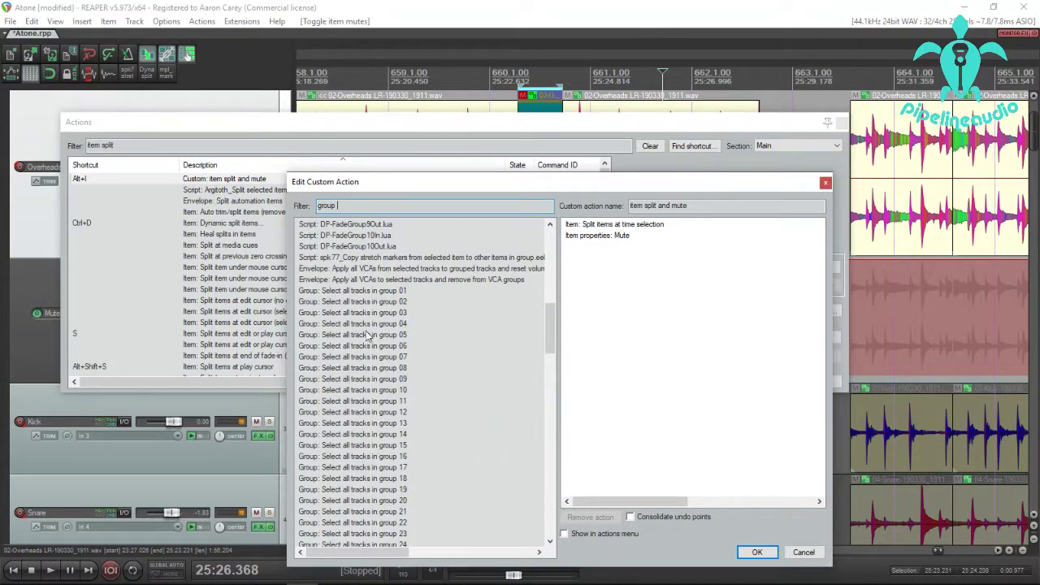
{"action": "scroll", "coordinate": [370, 319], "scroll_direction": "down", "scroll_amount": 7}
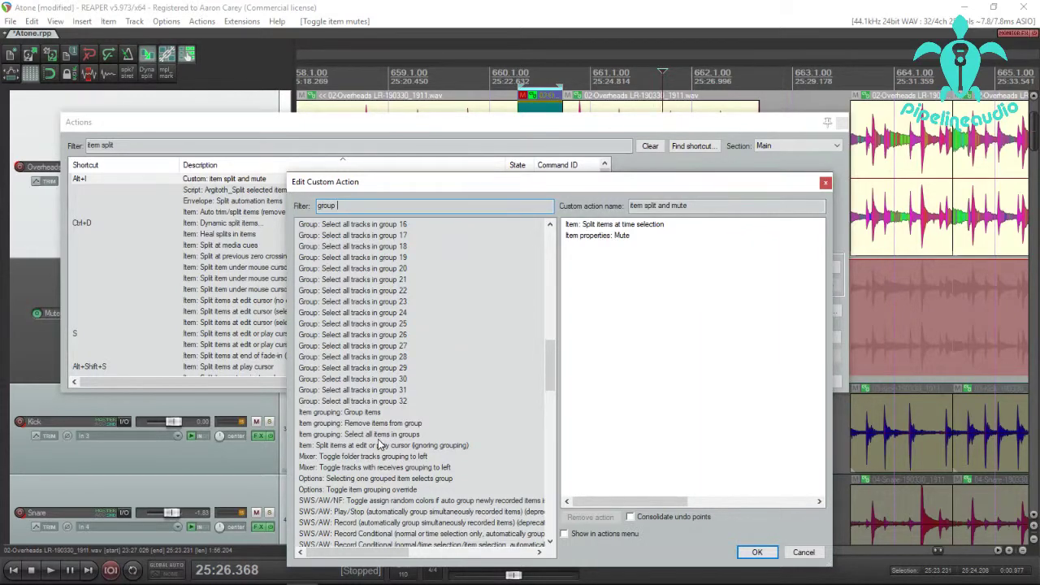
{"action": "double_click", "coordinate": [378, 488]}
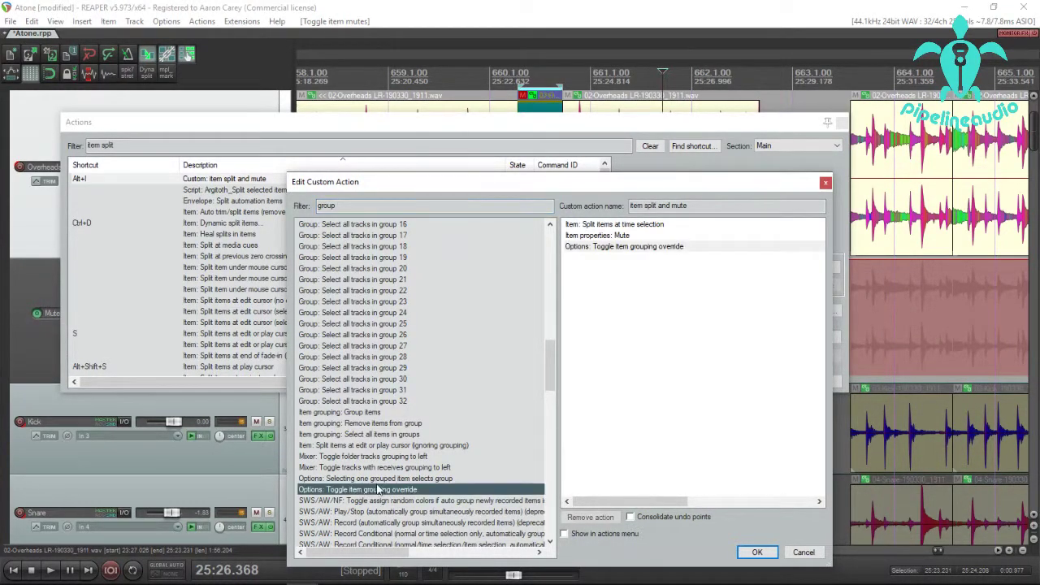
- Make the grouping override toggle the first action in the sequence, save the custom action and close the action list
{"action": "left_click_drag", "start_coordinate": [607, 248], "coordinate": [606, 232]}
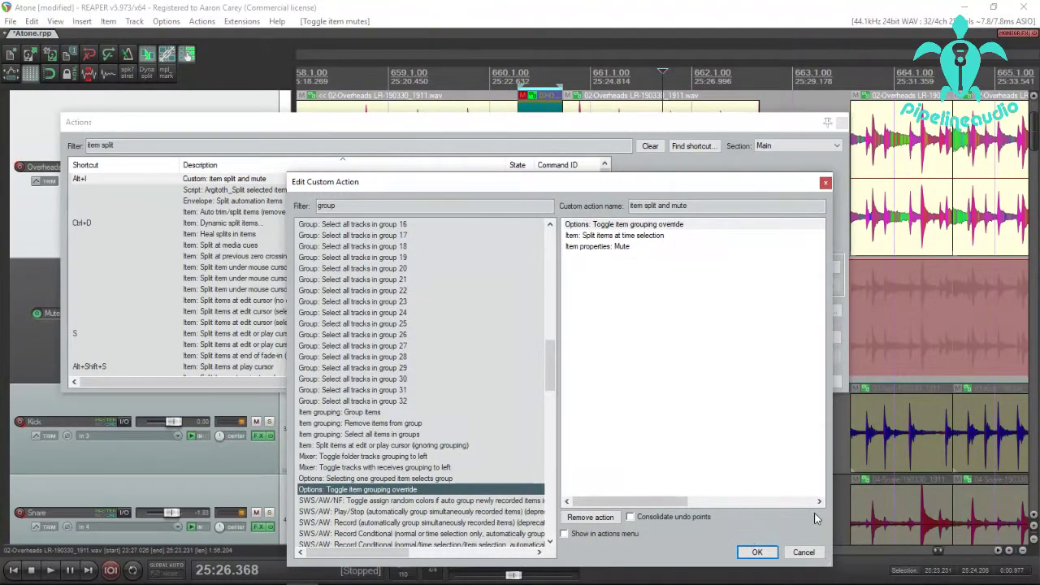
{"action": "left_click", "coordinate": [764, 555]}
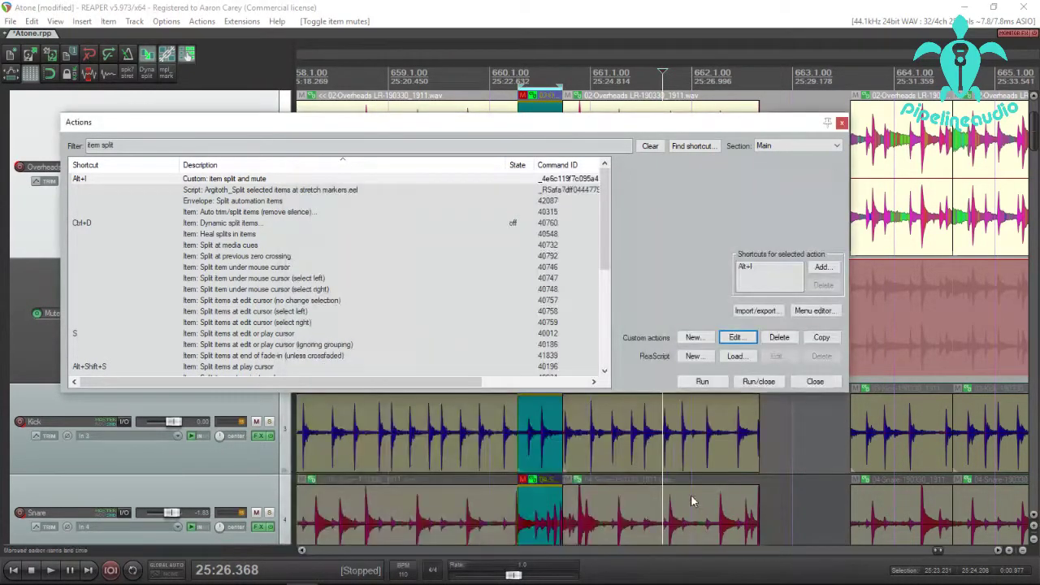
{"action": "left_click", "coordinate": [813, 384]}
- Set a time selection of about 0.66 seconds over the Overheads LR item around measure 669 and run "item split and mute"
{"action": "scroll", "coordinate": [784, 226], "scroll_direction": "down", "scroll_amount": 6}
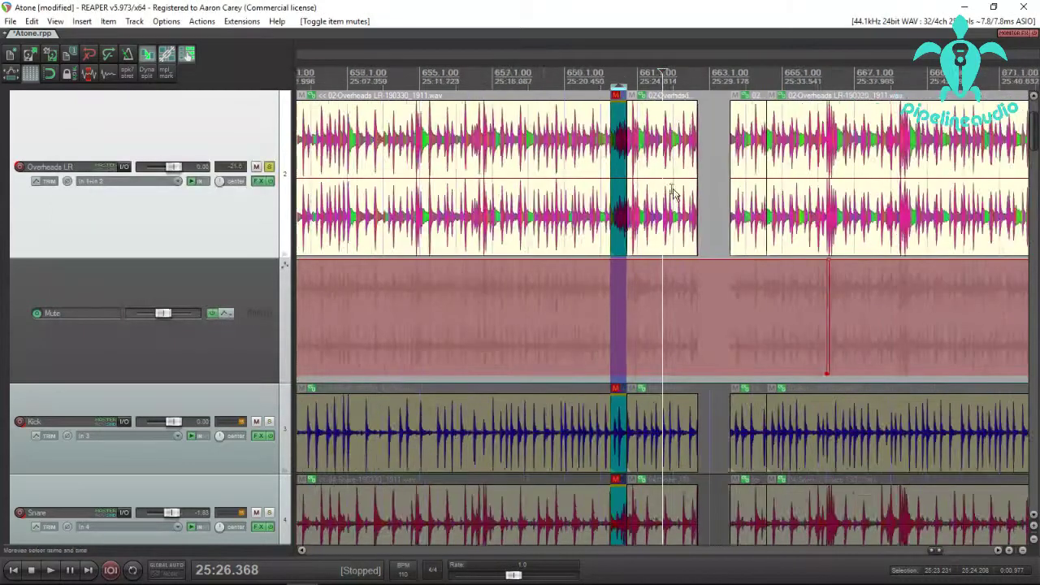
{"action": "left_click", "coordinate": [784, 226]}
{"action": "scroll", "coordinate": [785, 225], "scroll_direction": "up", "scroll_amount": 6}
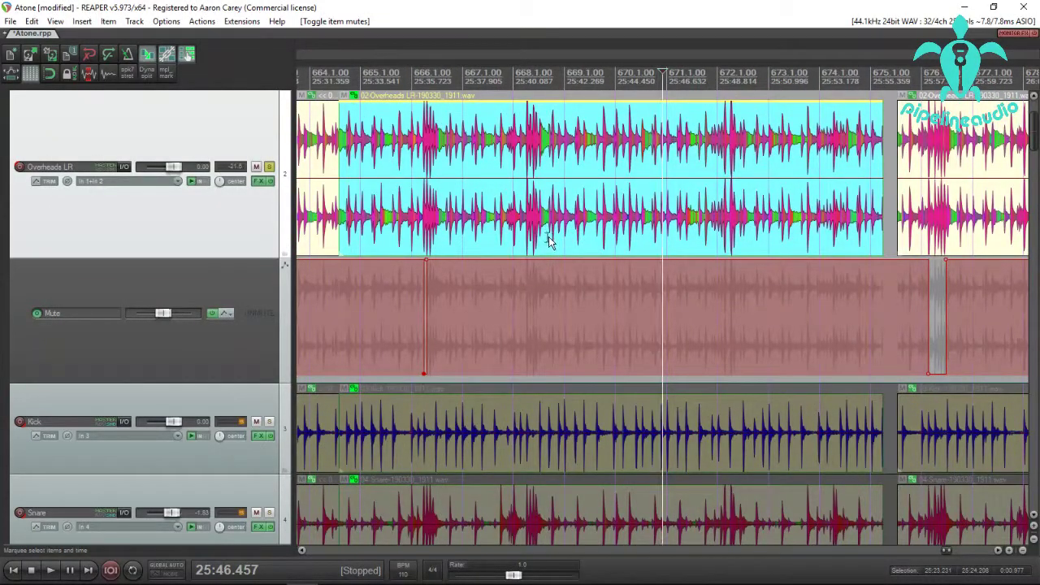
{"action": "scroll", "coordinate": [585, 239], "scroll_direction": "up", "scroll_amount": 6}
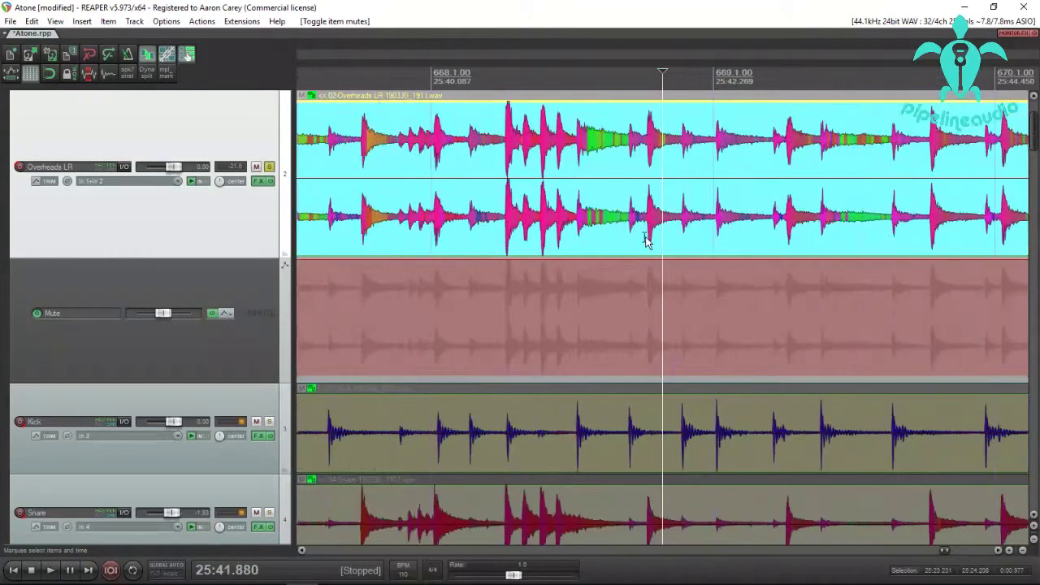
{"action": "left_click_drag", "start_coordinate": [641, 230], "coordinate": [729, 235]}
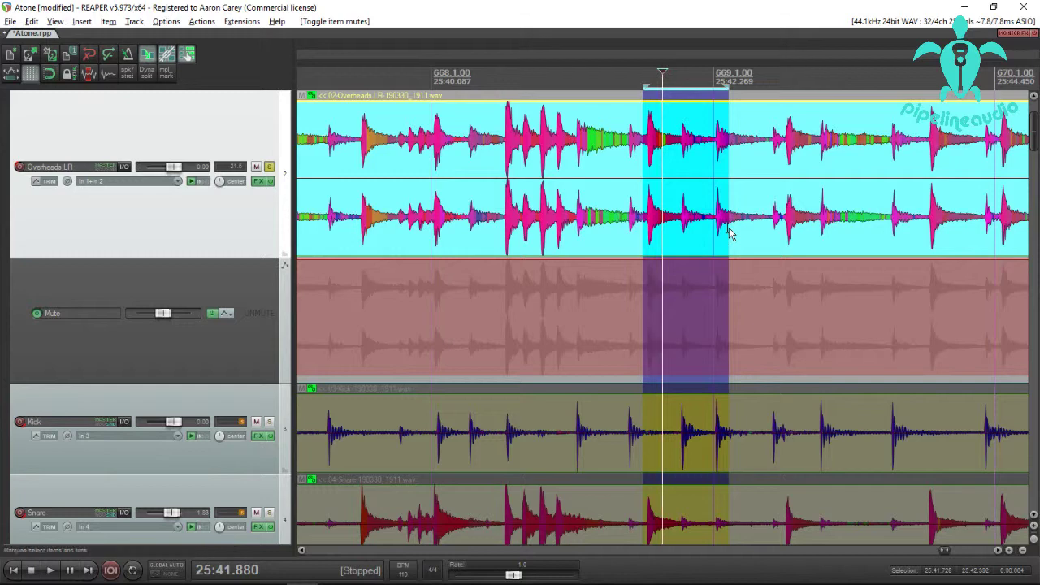
{"action": "key", "text": "s"}
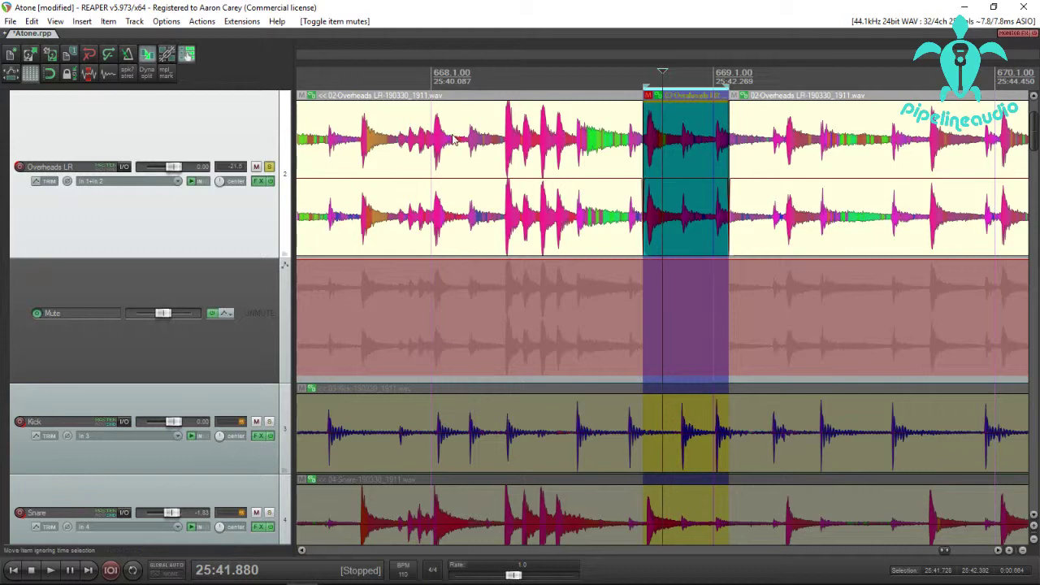
- Start a new custom action shown in the actions menu and add "Item: Split items at time selection" to it
{"action": "left_click", "coordinate": [201, 21]}
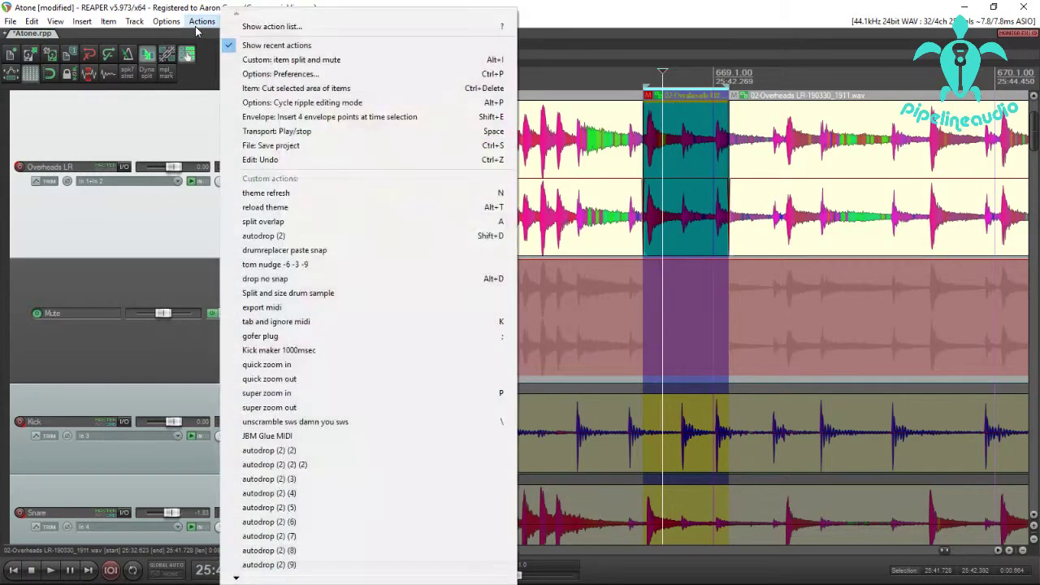
{"action": "left_click", "coordinate": [276, 27]}
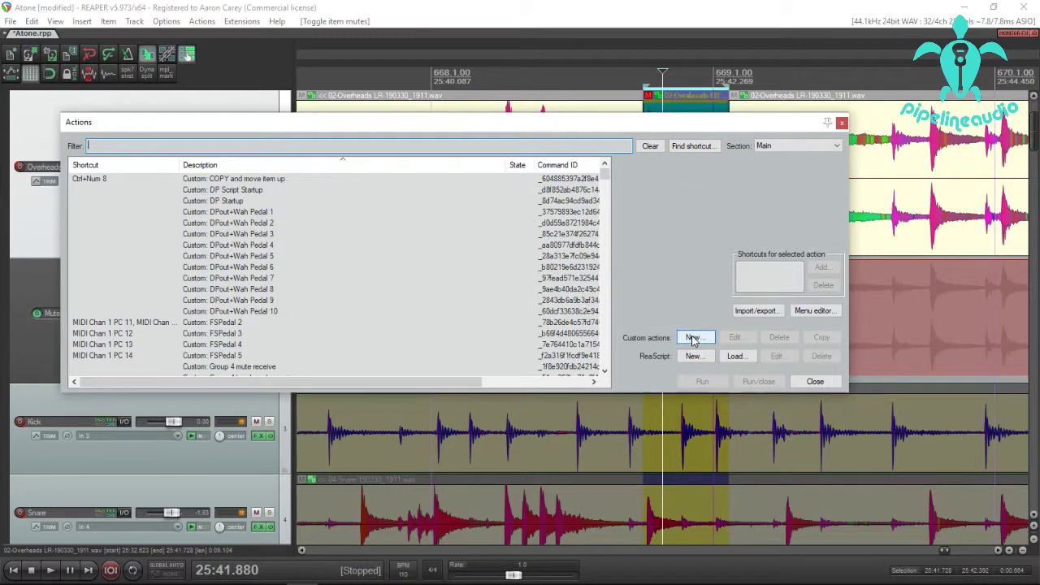
{"action": "left_click", "coordinate": [693, 338]}
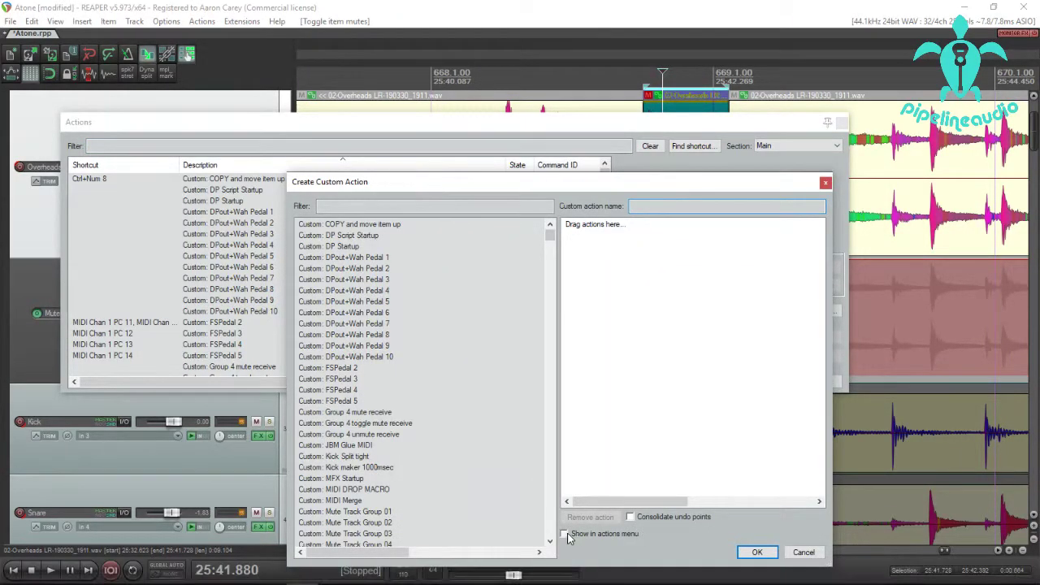
{"action": "left_click", "coordinate": [385, 210]}
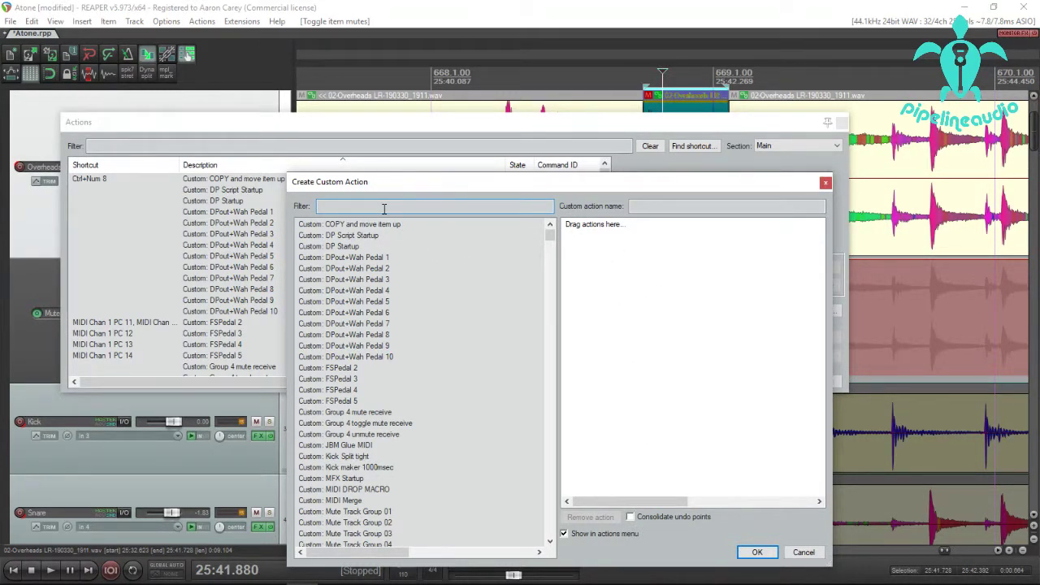
{"action": "type", "text": "split"}
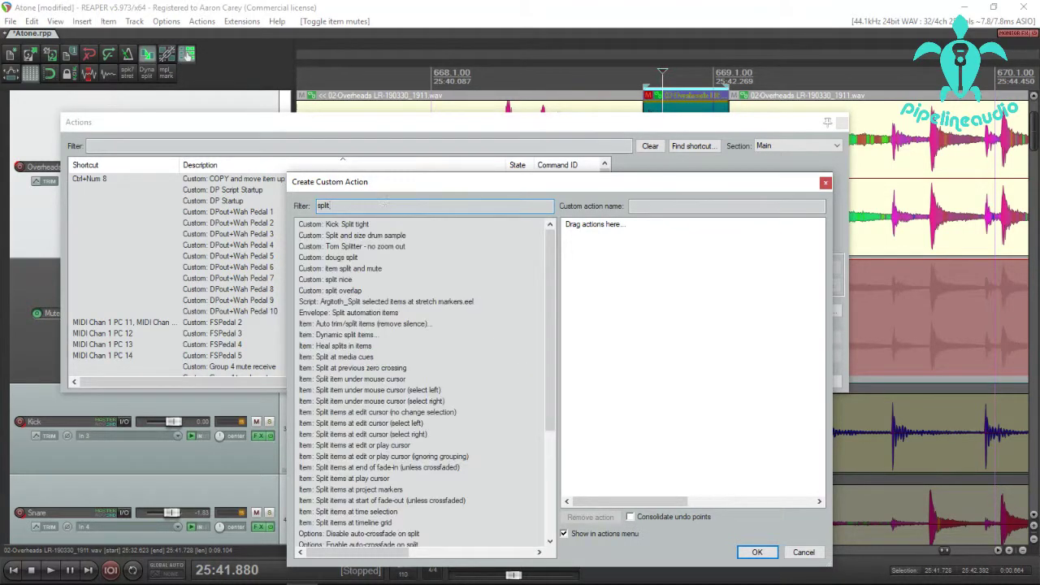
{"action": "type", "text": " time "}
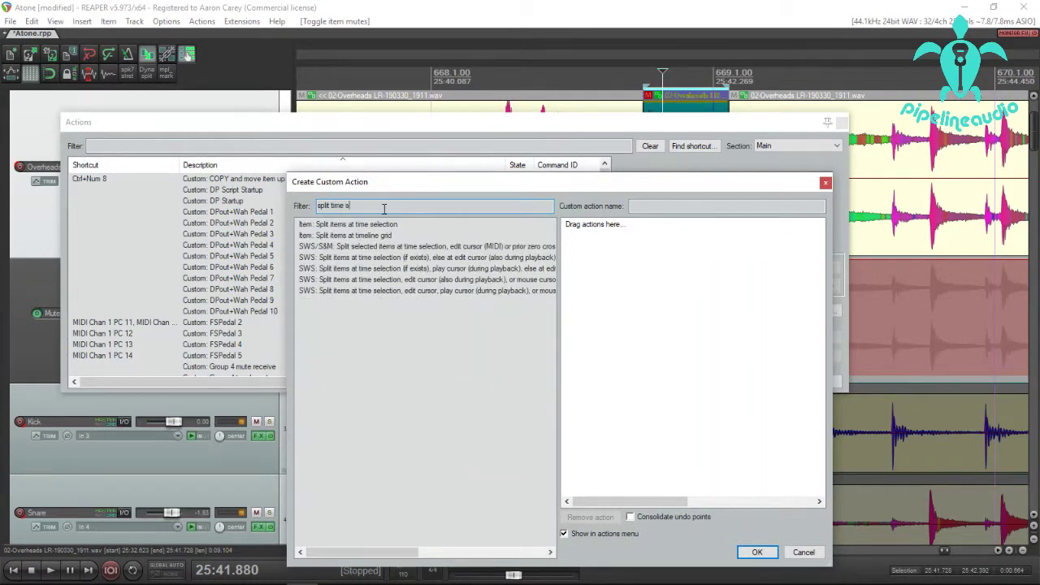
{"action": "type", "text": "se"}
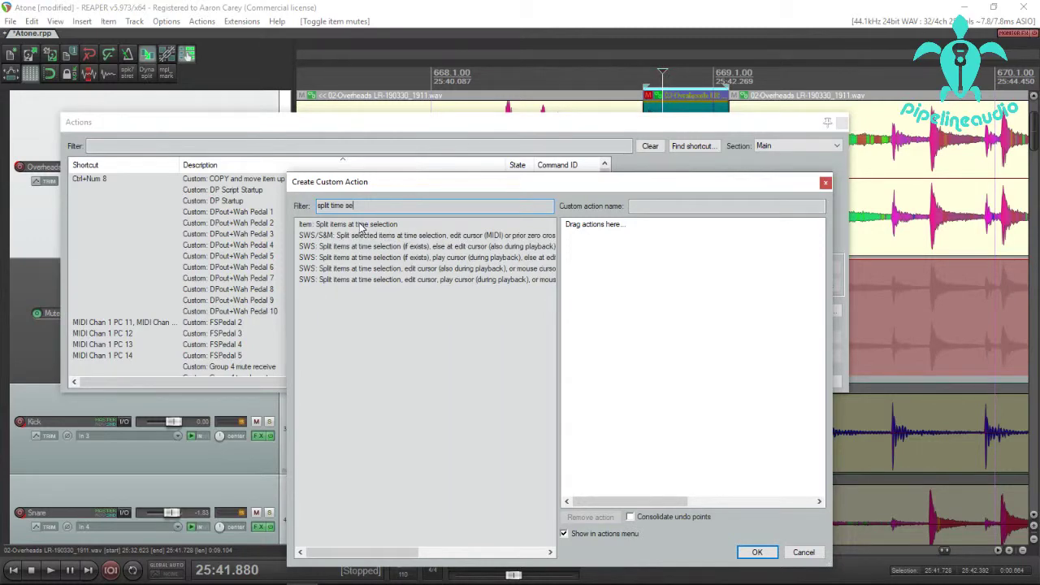
{"action": "left_click_drag", "start_coordinate": [361, 230], "coordinate": [608, 262]}
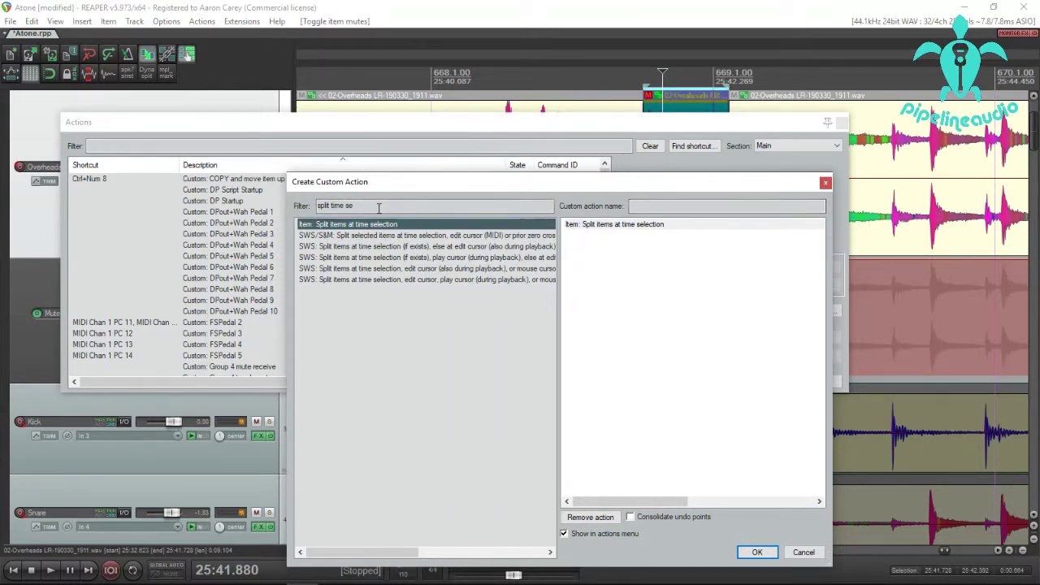
- Filter the available actions by "item mute", add "Item properties: Mute" to the custom action and confirm it
{"action": "left_click", "coordinate": [379, 208]}
{"action": "type", "text": "item mute"}
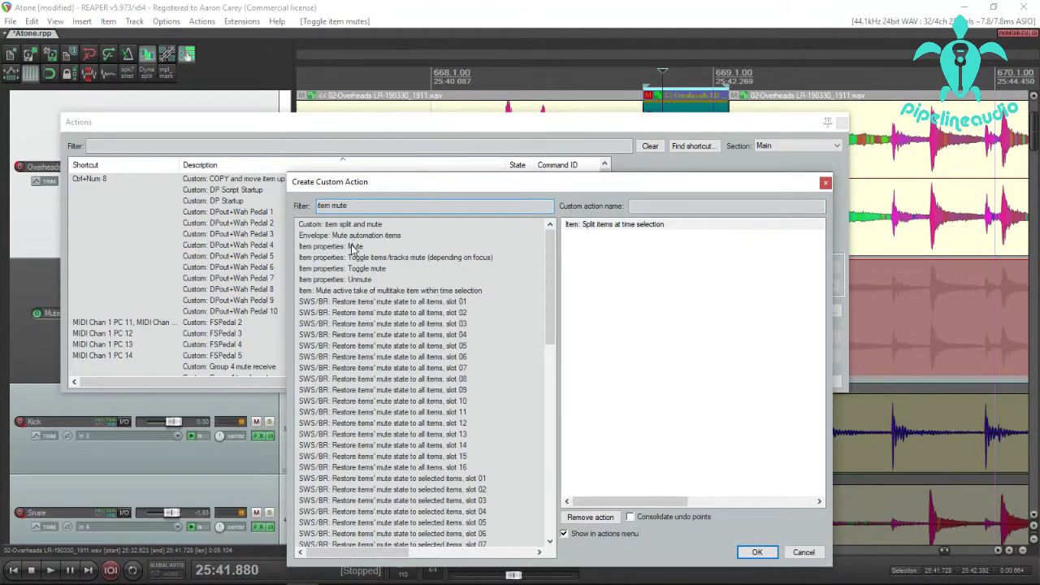
{"action": "left_click_drag", "start_coordinate": [342, 250], "coordinate": [653, 284]}
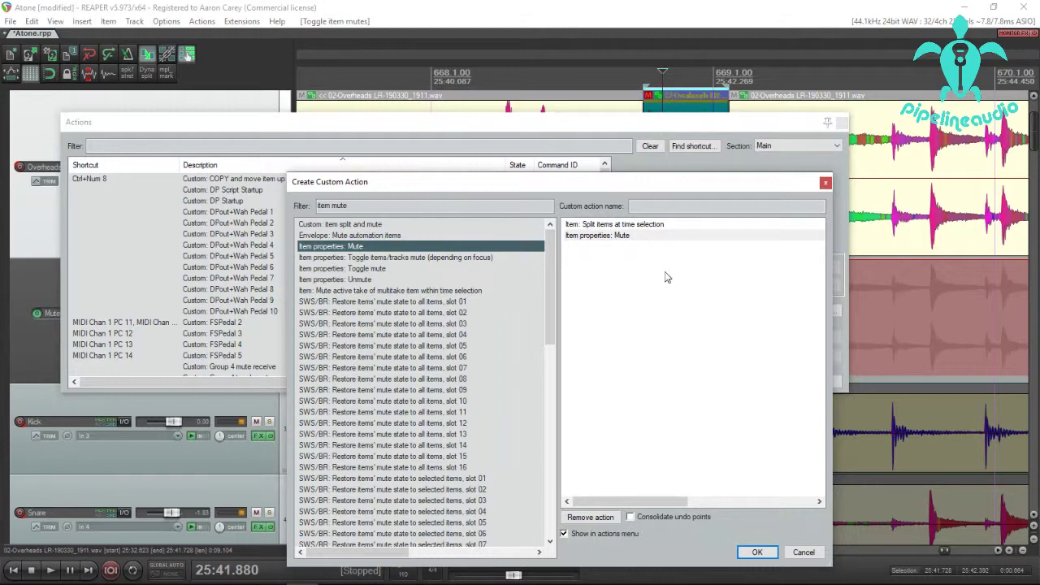
{"action": "left_click", "coordinate": [758, 552]}
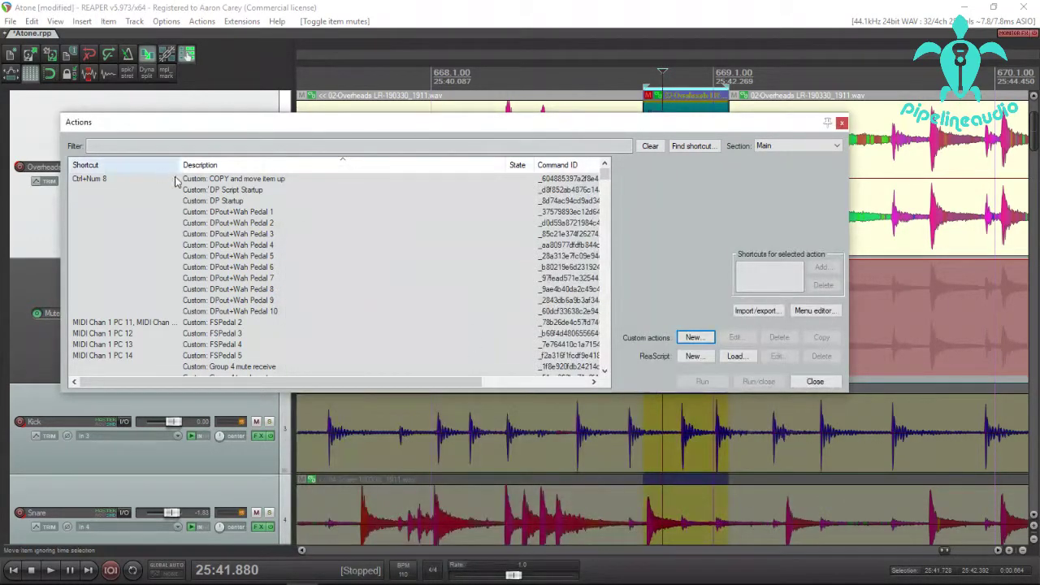
- Filter the action list by "item split" and view the shortcut assignment for "Custom: item split and mute" without adding one
{"action": "left_click", "coordinate": [134, 144]}
{"action": "type", "text": "item split"}
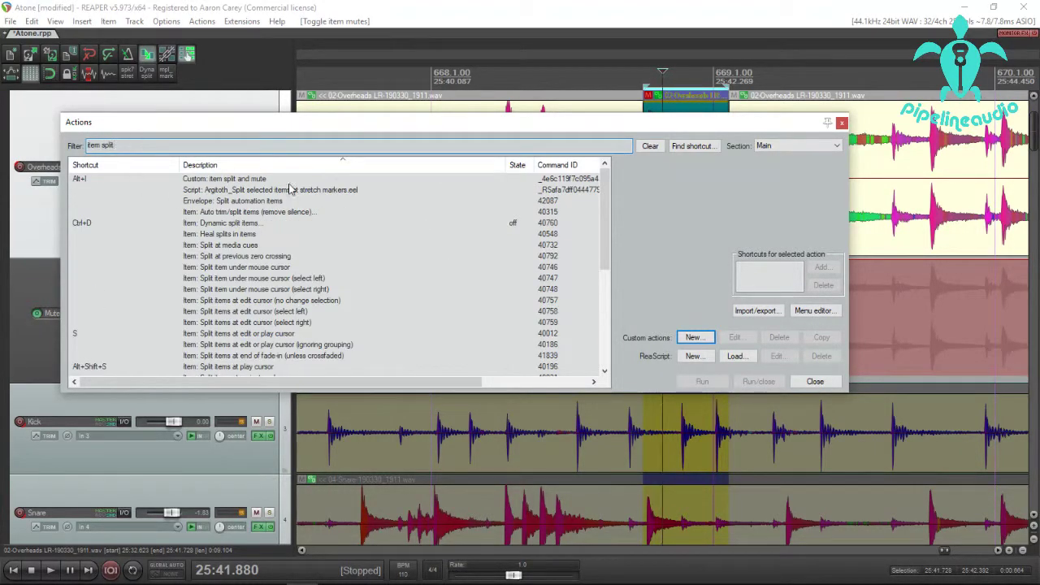
{"action": "left_click", "coordinate": [195, 181]}
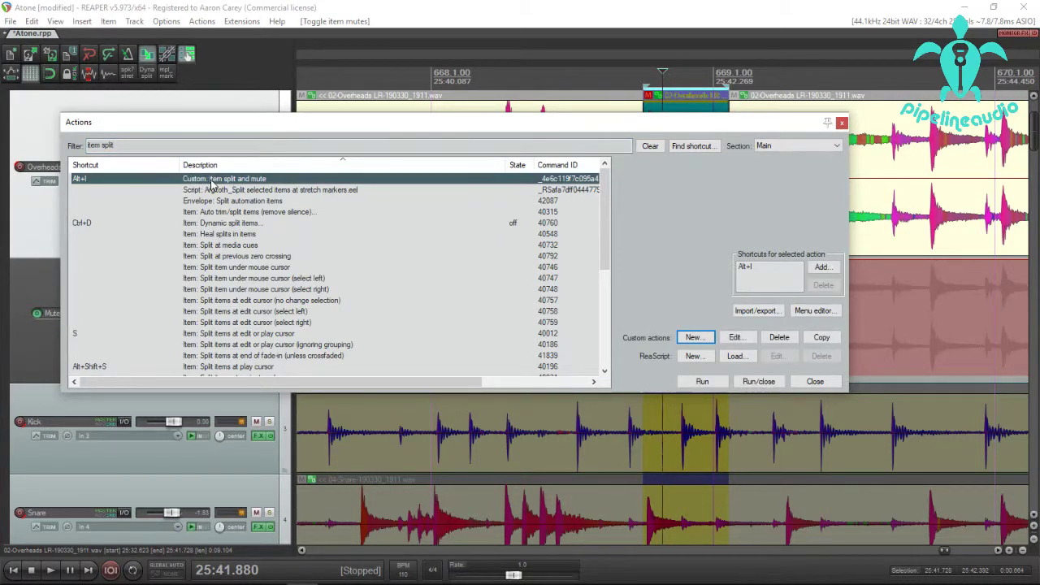
{"action": "left_click", "coordinate": [822, 270]}
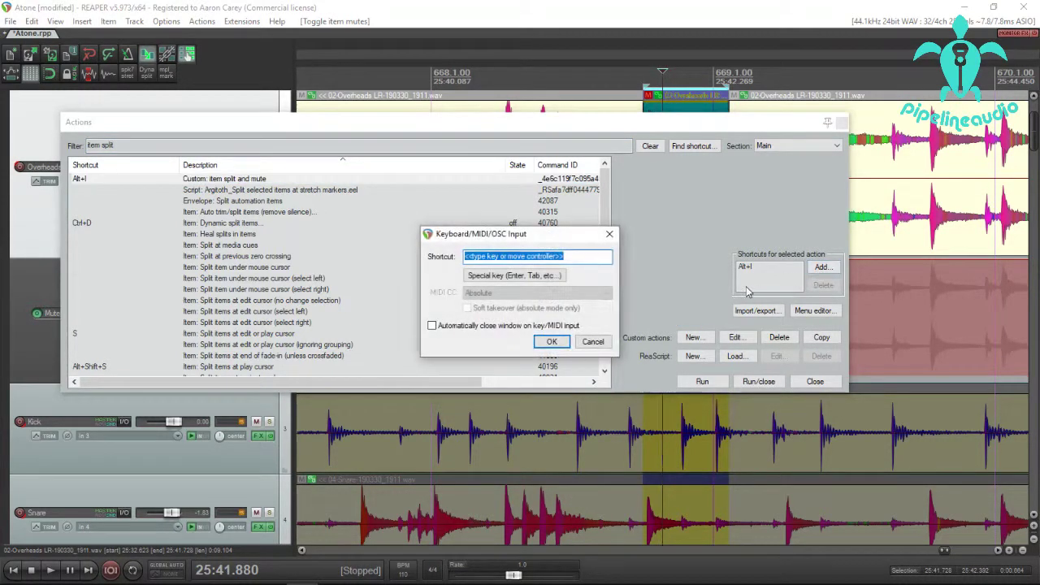
{"action": "left_click", "coordinate": [609, 342]}
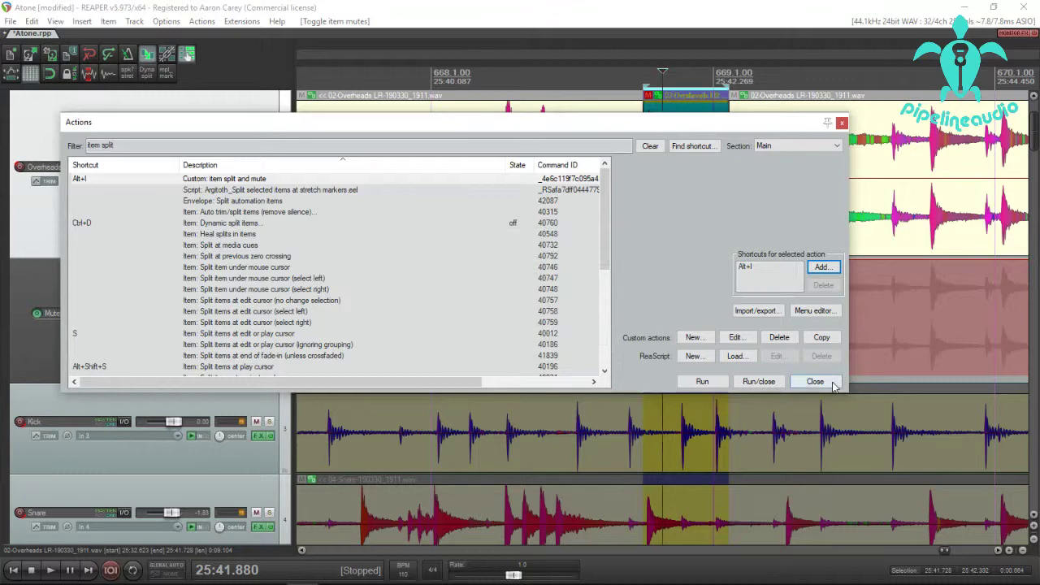
{"action": "left_click", "coordinate": [833, 383]}
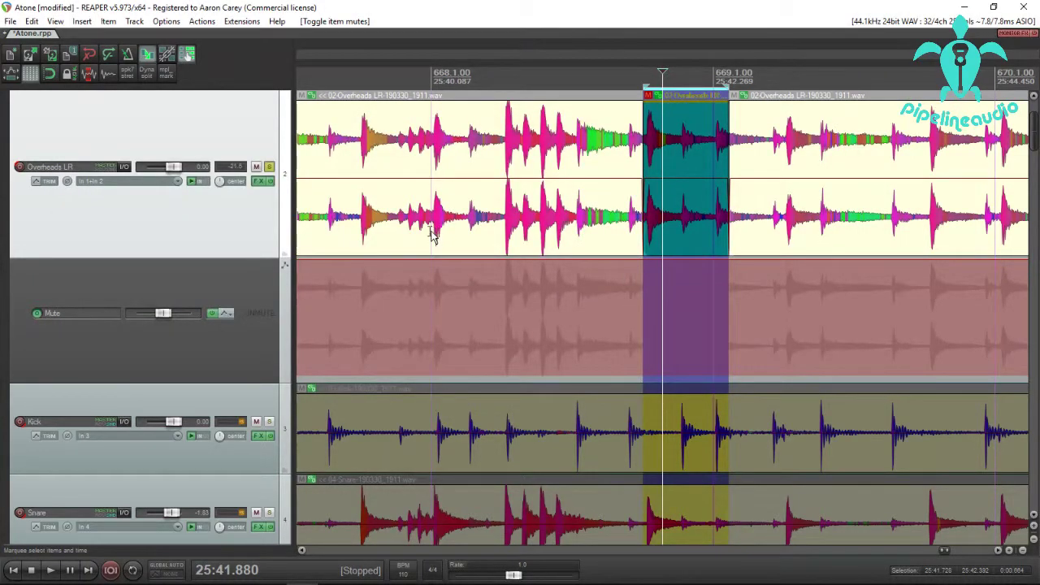
- Run "item split and mute" on three Overheads LR time selections of about 0.35, 0.31 and 0.28 seconds between measures 668 and 670
{"action": "left_click_drag", "start_coordinate": [431, 234], "coordinate": [476, 231]}
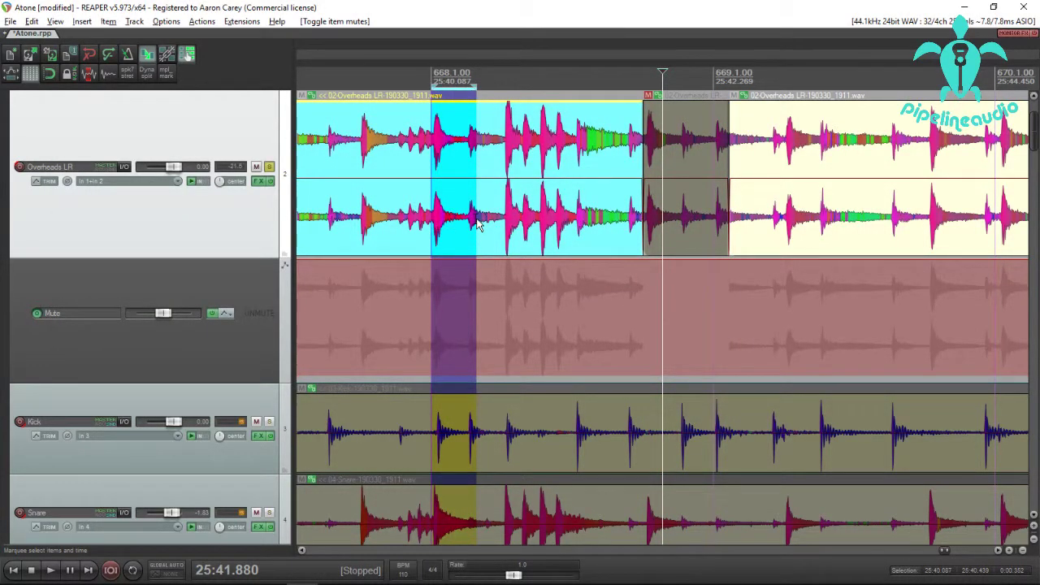
{"action": "key", "text": "shift+s"}
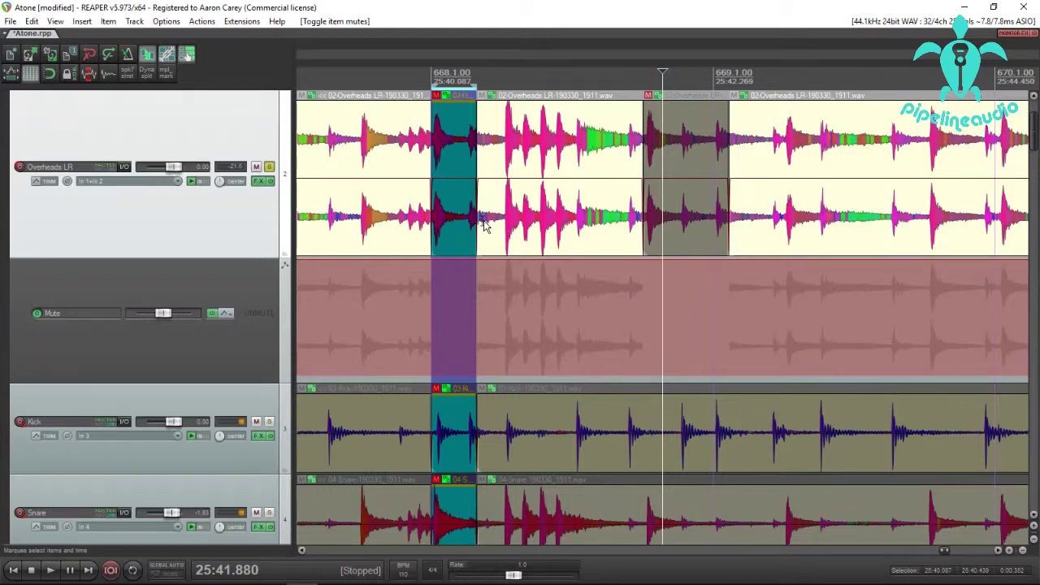
{"action": "left_click", "coordinate": [520, 228]}
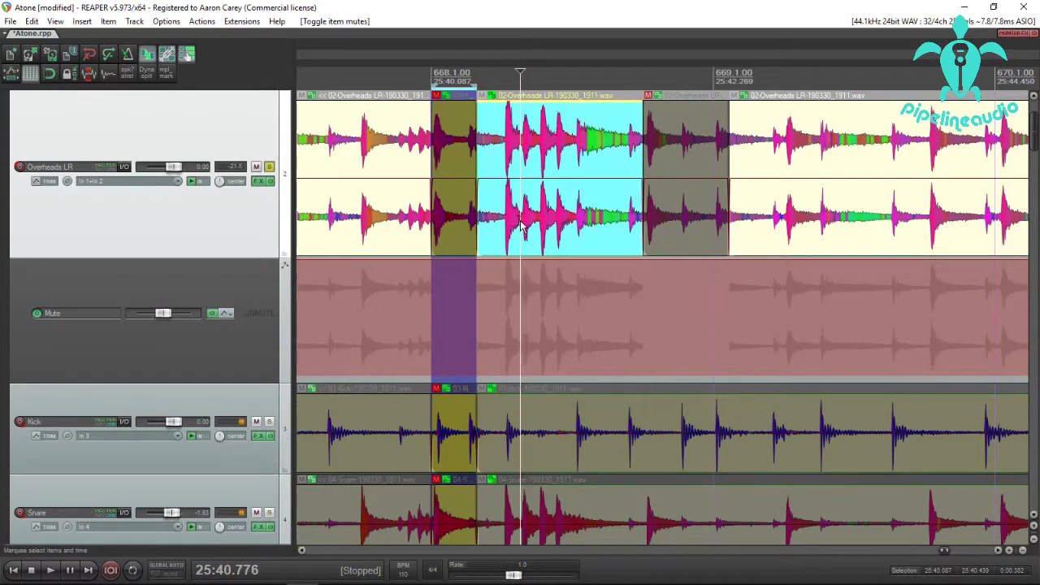
{"action": "left_click_drag", "start_coordinate": [521, 229], "coordinate": [559, 226]}
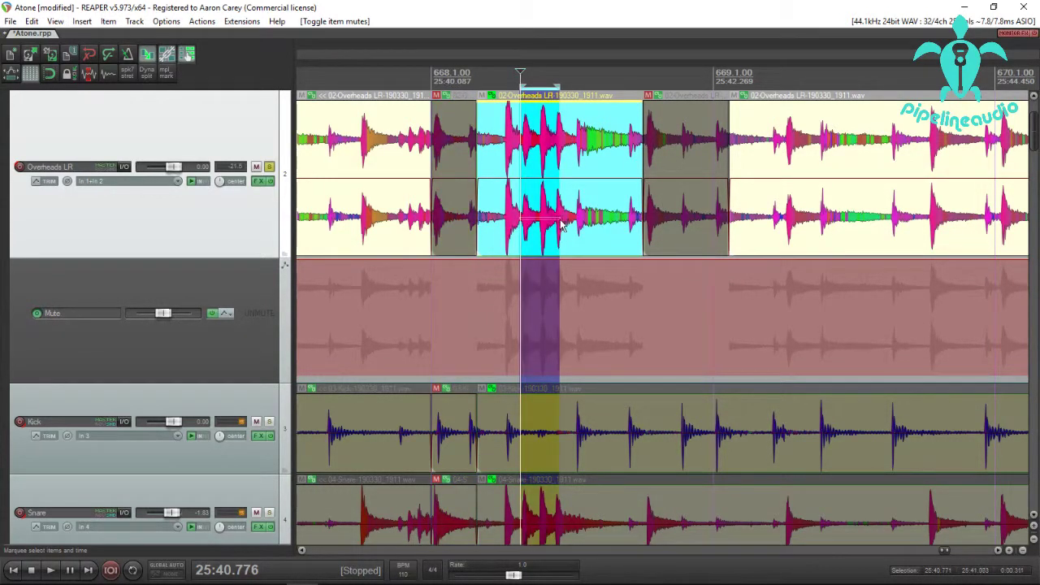
{"action": "key", "text": "shift+s"}
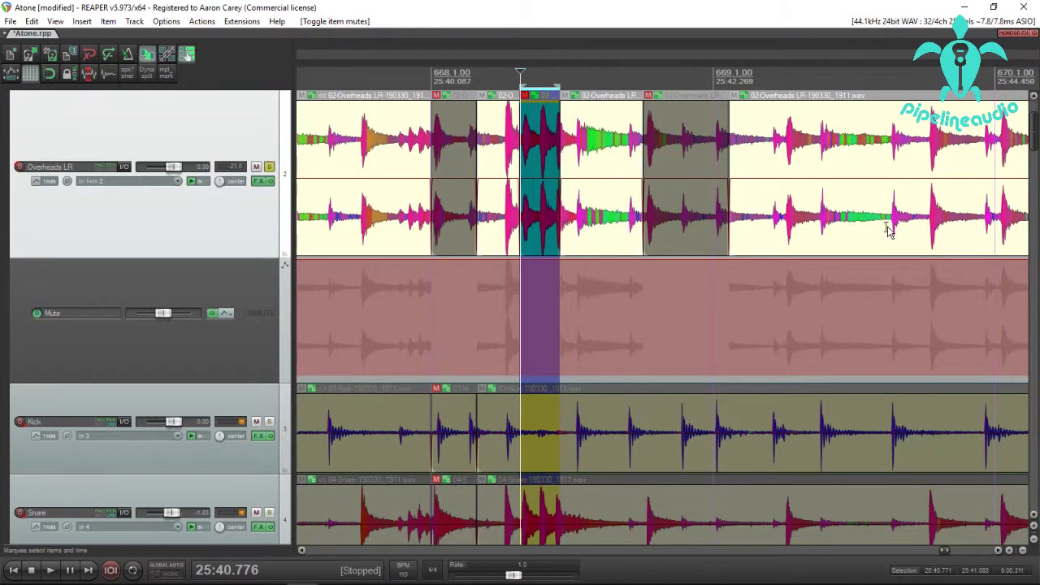
{"action": "left_click_drag", "start_coordinate": [889, 231], "coordinate": [923, 224]}
{"action": "key", "text": "shift+s"}
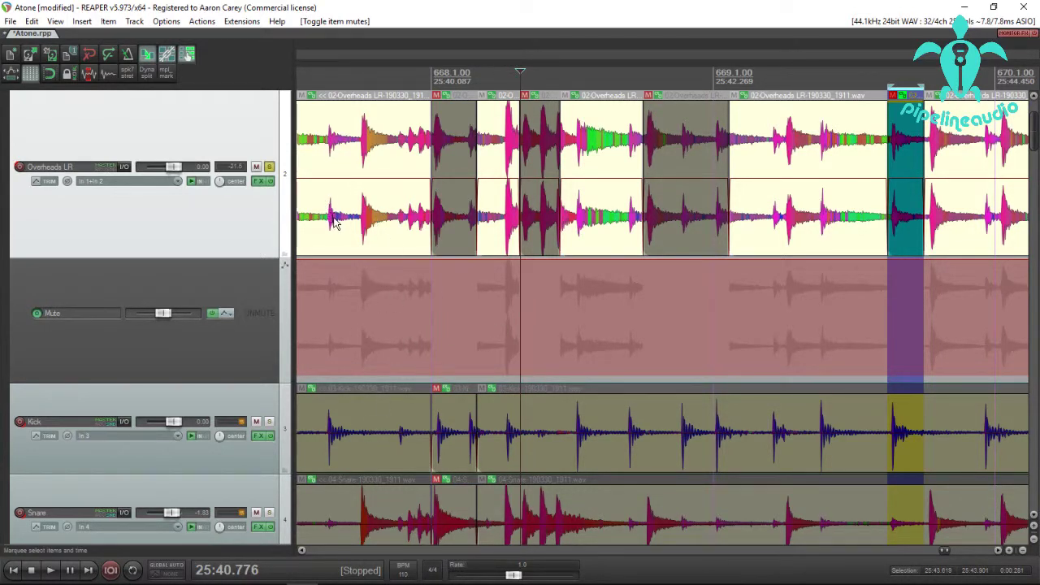
- Set a time selection of about 0.47 seconds just before measure 668 and trim the edges of the grouped drum items
{"action": "left_click_drag", "start_coordinate": [329, 226], "coordinate": [395, 213]}
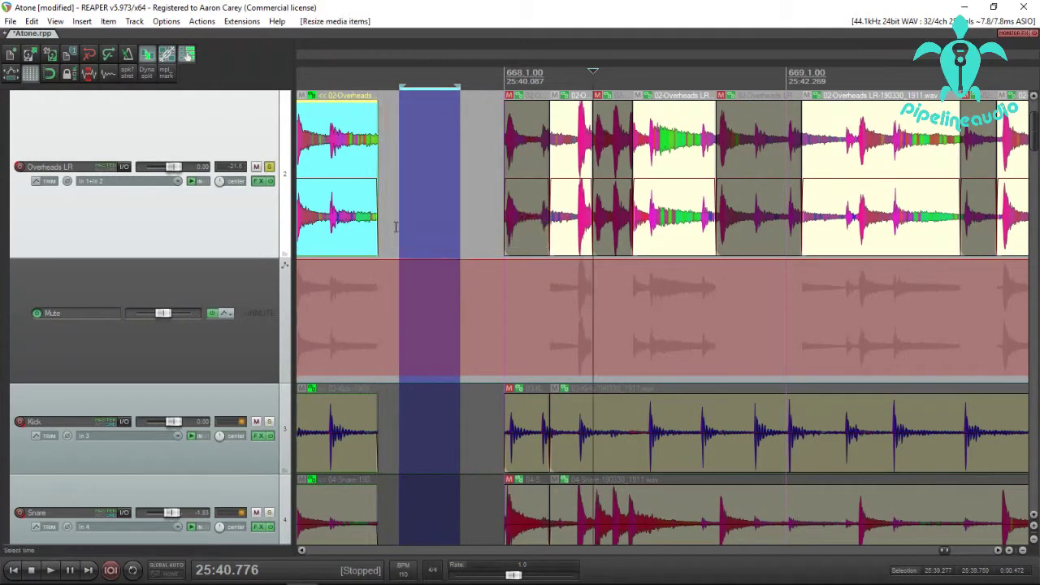
{"action": "scroll", "coordinate": [504, 252], "scroll_direction": "down", "scroll_amount": 5}
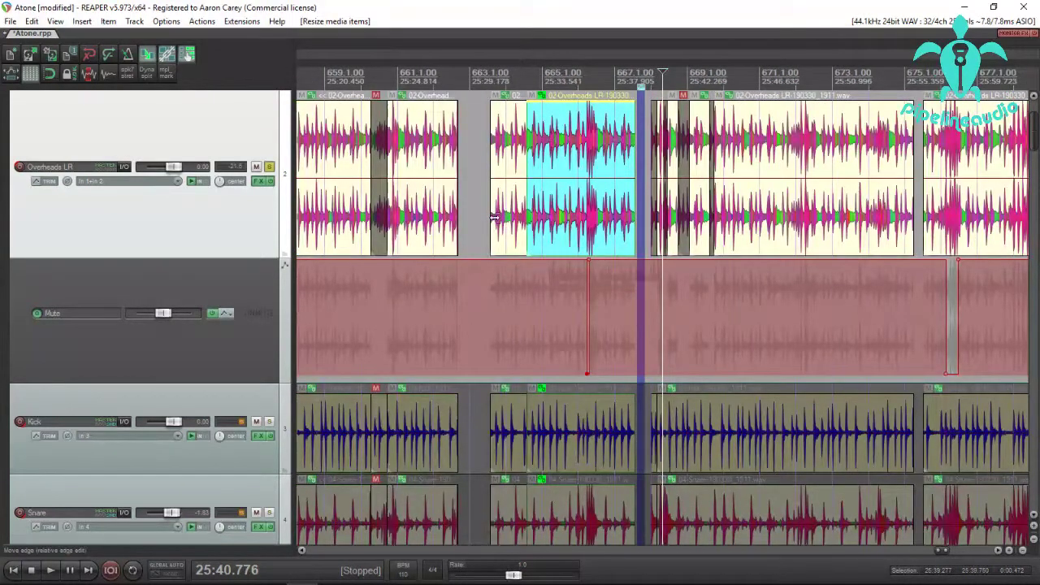
{"action": "left_click_drag", "start_coordinate": [492, 219], "coordinate": [517, 221]}
- Time-stretch the Overheads LR item ending near measure 675 to a rate of about 1.033, without affecting the other drums
{"action": "left_click", "coordinate": [790, 226]}
{"action": "scroll", "coordinate": [792, 227], "scroll_direction": "up", "scroll_amount": 3}
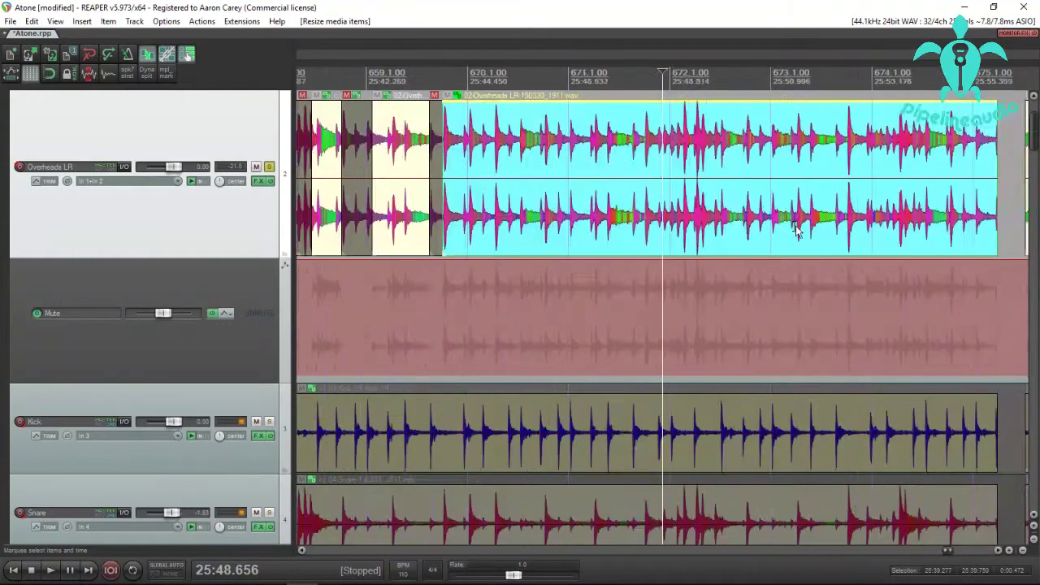
{"action": "scroll", "coordinate": [792, 228], "scroll_direction": "down", "scroll_amount": 1}
{"action": "scroll", "coordinate": [819, 240], "scroll_direction": "up", "scroll_amount": 4}
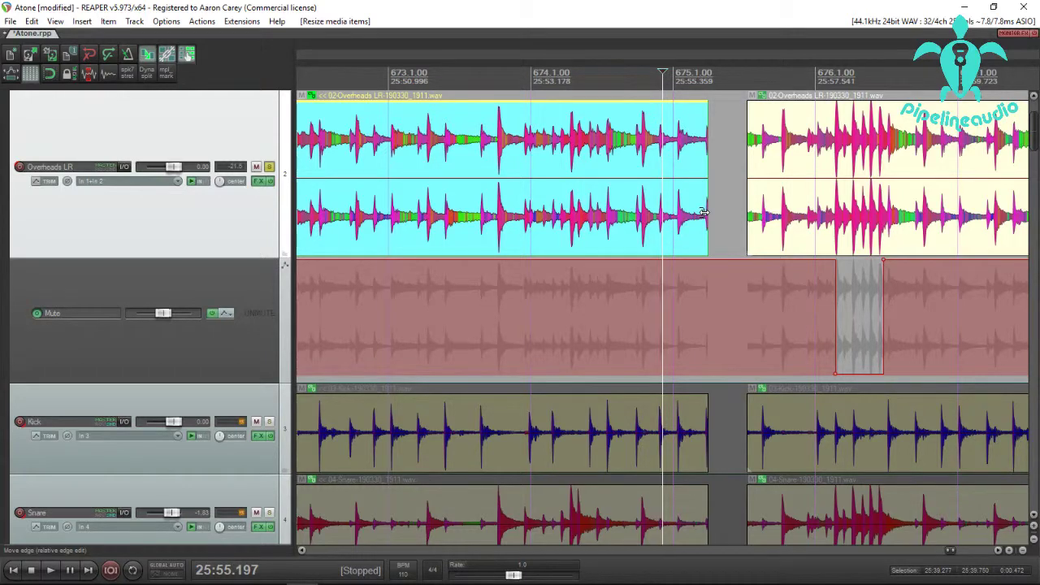
{"action": "left_click_drag", "start_coordinate": [703, 213], "coordinate": [681, 208]}
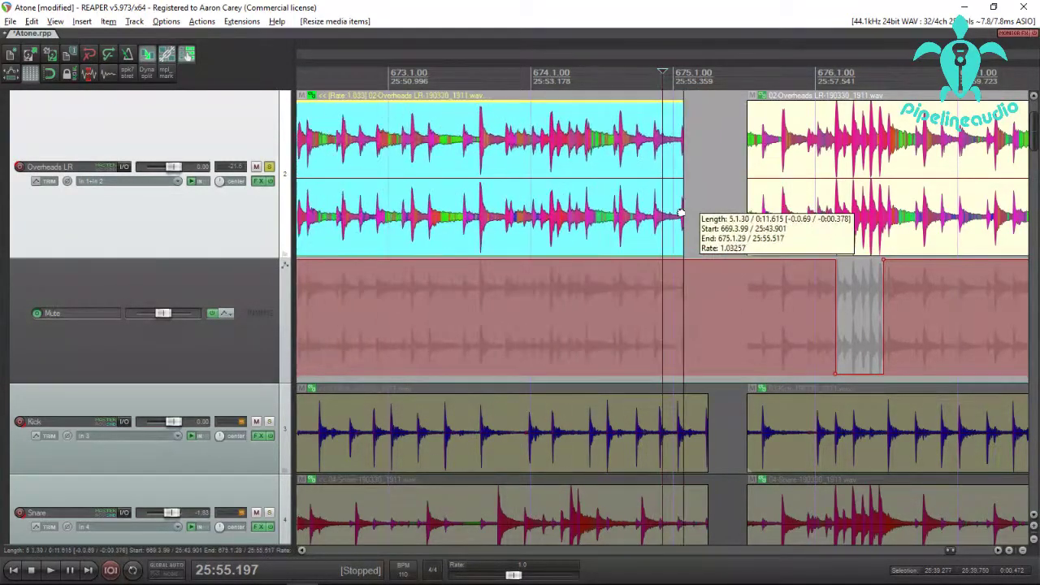
- Split the stretched Overheads LR item at 25:52.776 and set a time selection of about 1.45 seconds around measure 673
{"action": "left_click", "coordinate": [505, 226]}
{"action": "key", "text": "s"}
{"action": "left_click_drag", "start_coordinate": [438, 210], "coordinate": [342, 204]}
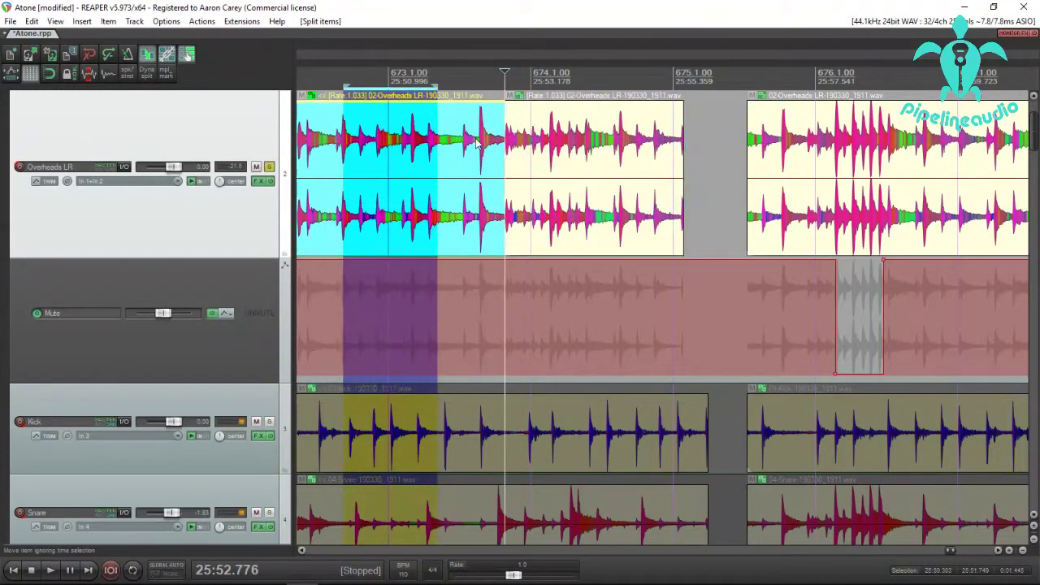
- Move the two Overheads LR pieces to leave a gap after measure 673 and disable ripple editing
{"action": "left_click_drag", "start_coordinate": [477, 143], "coordinate": [366, 140]}
{"action": "left_click_drag", "start_coordinate": [435, 138], "coordinate": [507, 142]}
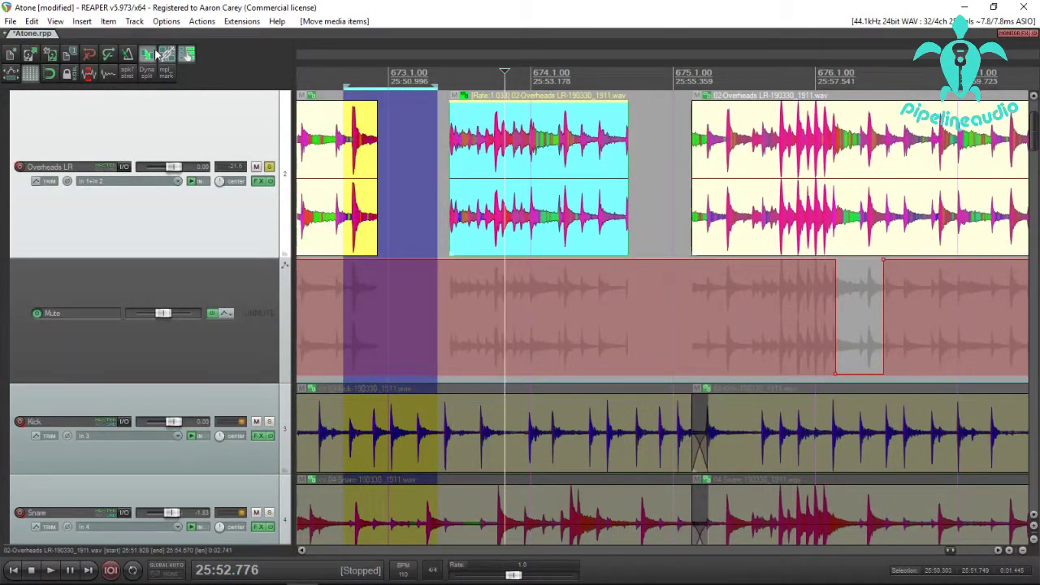
{"action": "key", "text": "alt+p"}
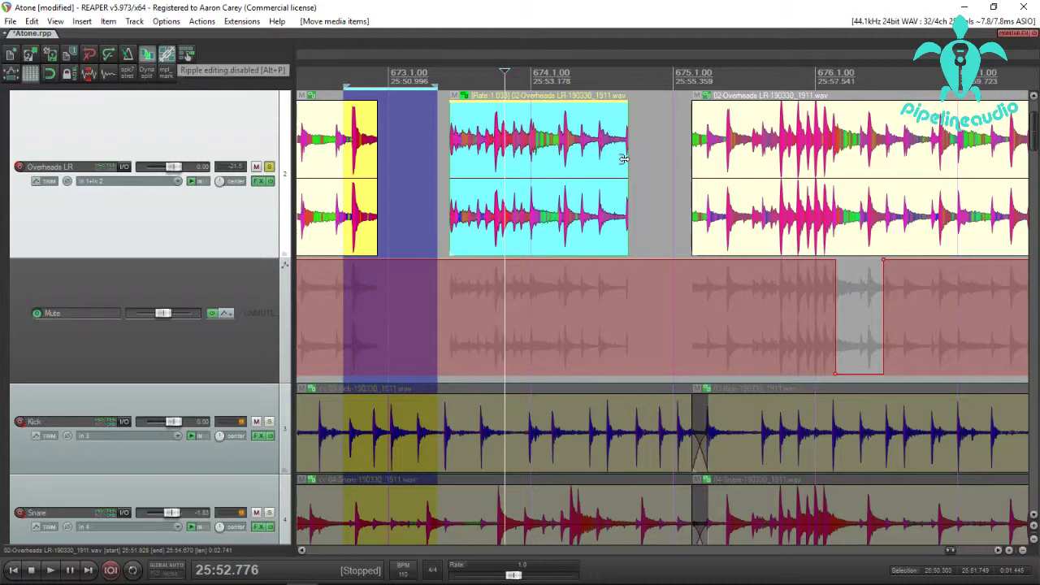
- Time-stretch the separated Overheads LR piece to a rate of 1.315 and split it at 25:53.125, moving its second half to end at measure 675
{"action": "left_click_drag", "start_coordinate": [626, 158], "coordinate": [608, 184]}
{"action": "left_click", "coordinate": [526, 207]}
{"action": "key", "text": "s"}
{"action": "left_click_drag", "start_coordinate": [537, 166], "coordinate": [610, 154]}
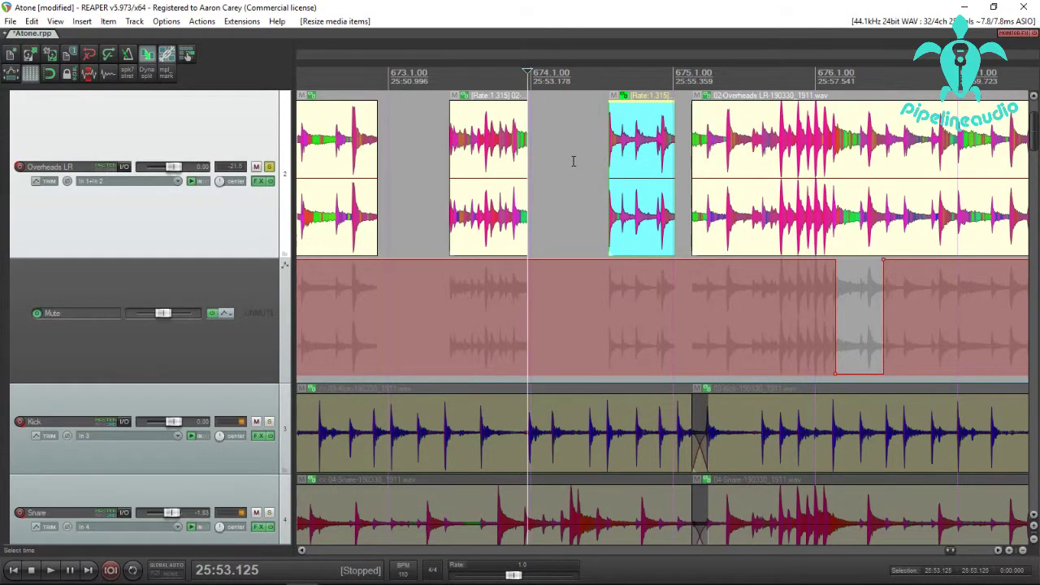
- Set a time selection of about 0.43 seconds over the Overheads LR item just before measure 676
{"action": "left_click", "coordinate": [777, 175]}
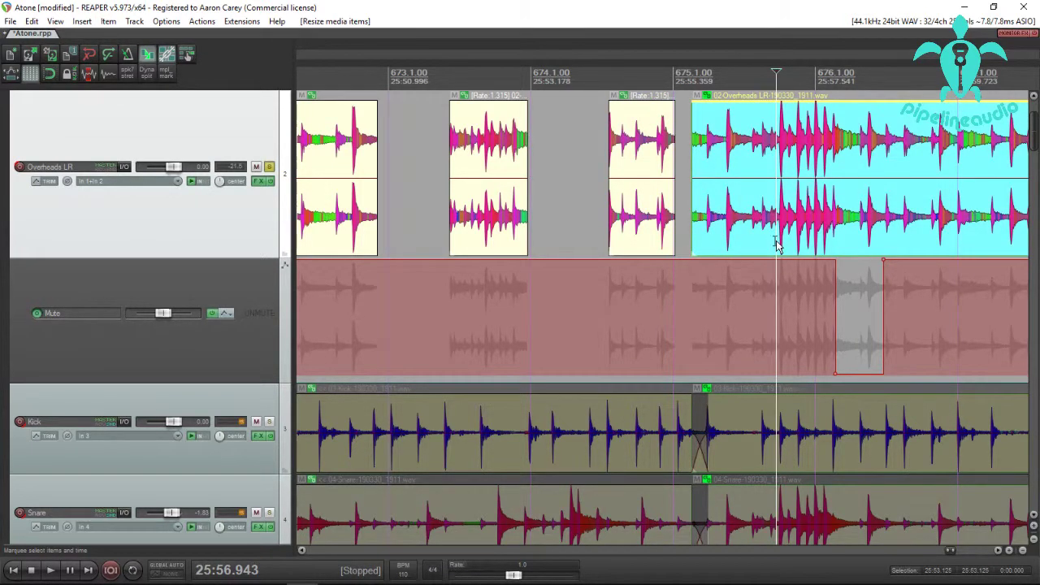
{"action": "left_click_drag", "start_coordinate": [778, 236], "coordinate": [805, 243]}
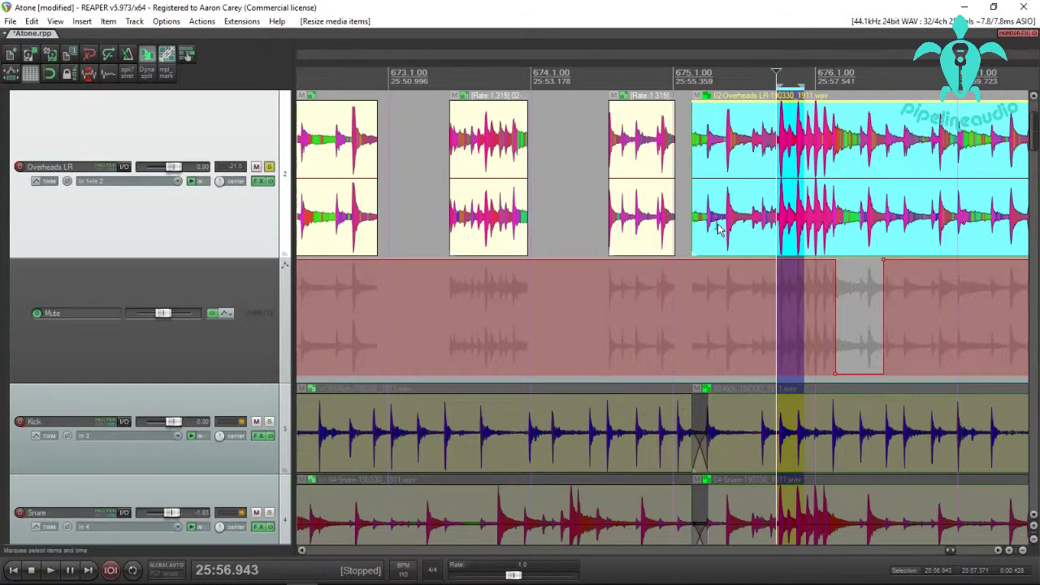
{"action": "left_click_drag", "start_coordinate": [731, 240], "coordinate": [776, 236]}
- Move the grouped drum items after measure 675 slightly later and set a time selection of about 0.82 seconds from measure 676
{"action": "left_click_drag", "start_coordinate": [747, 126], "coordinate": [839, 140]}
{"action": "left_click_drag", "start_coordinate": [815, 210], "coordinate": [869, 216]}
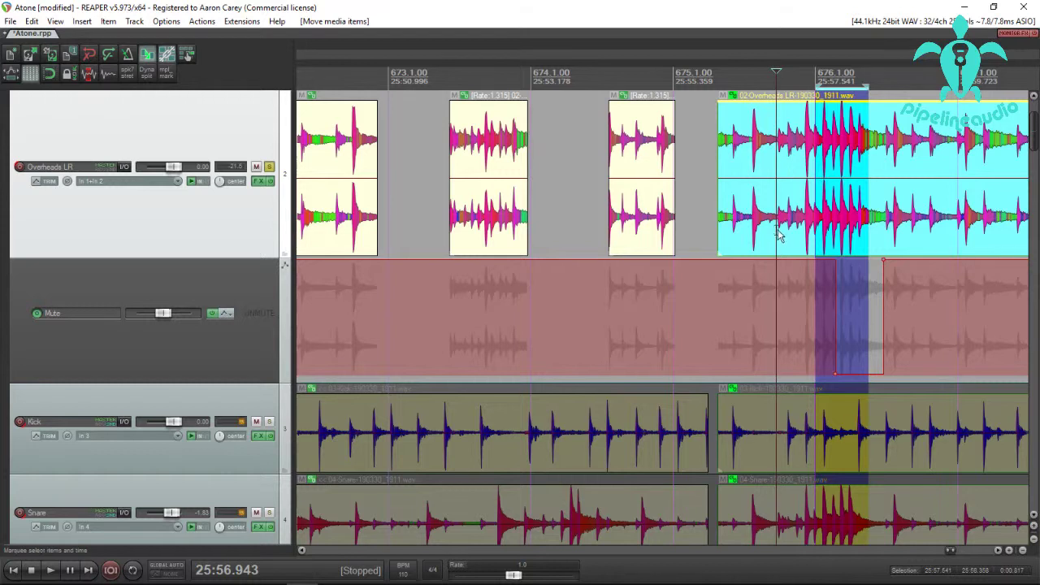
{"action": "left_click", "coordinate": [819, 236]}
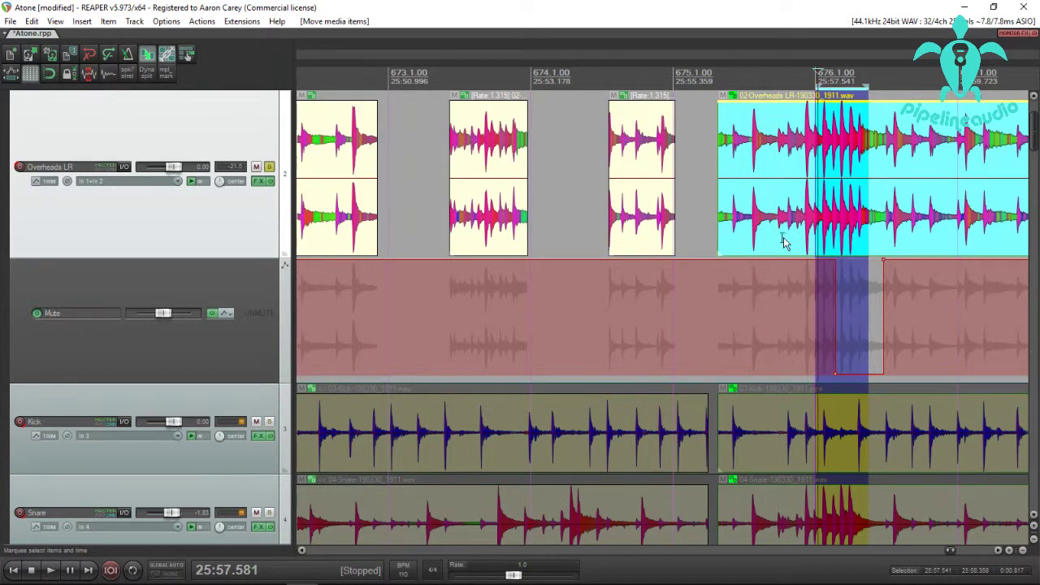
- Split and mute only the Overheads LR item over a time selection of about 0.39 seconds midway between measures 675 and 676
{"action": "left_click_drag", "start_coordinate": [749, 239], "coordinate": [775, 237]}
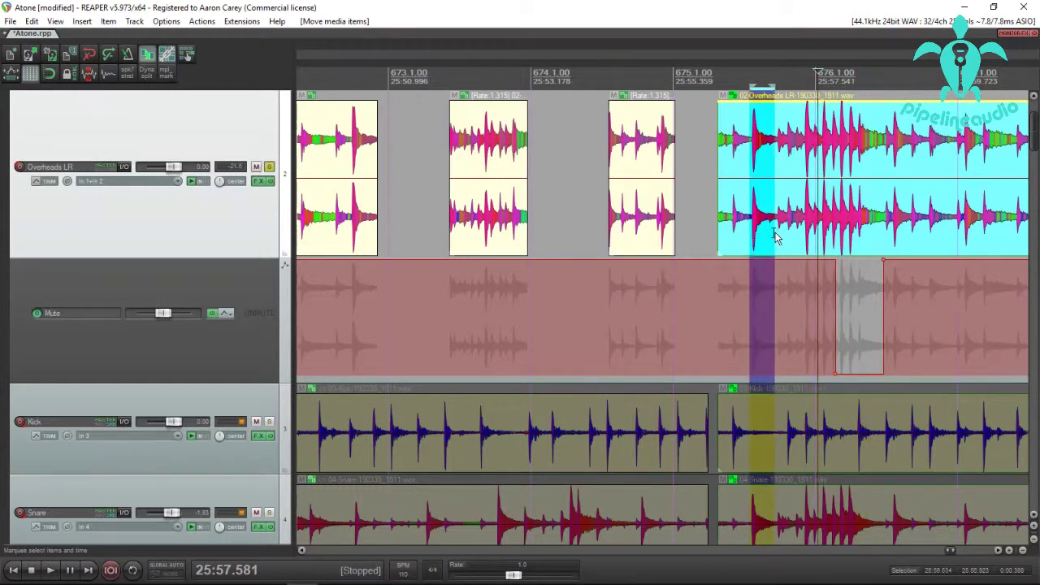
{"action": "key", "text": "u"}
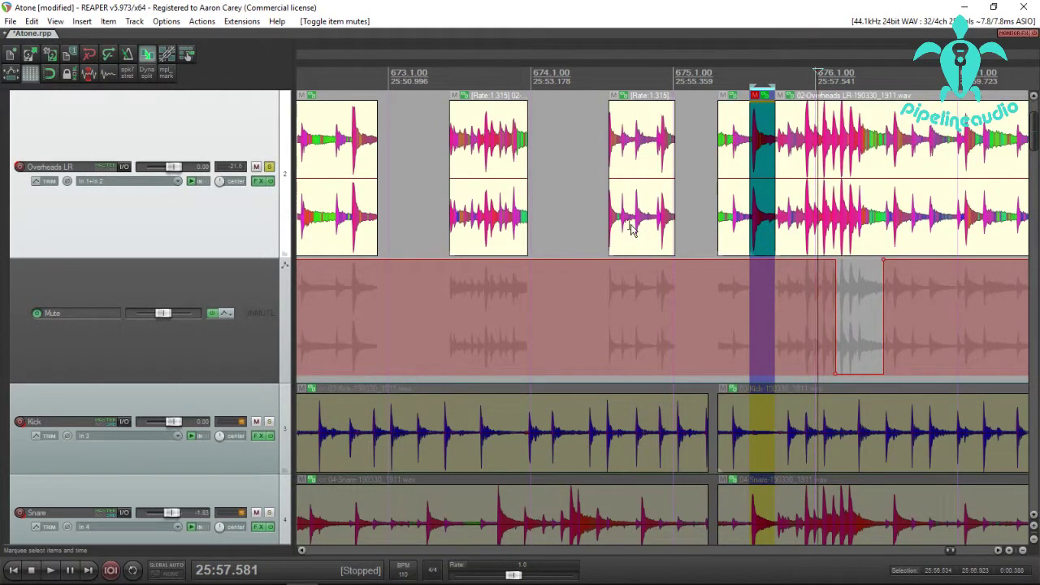
- Split and mute the grouped drum items over about 0.48 seconds just before measure 675, and select the Overheads LR piece before measure 674
{"action": "left_click_drag", "start_coordinate": [628, 222], "coordinate": [656, 441]}
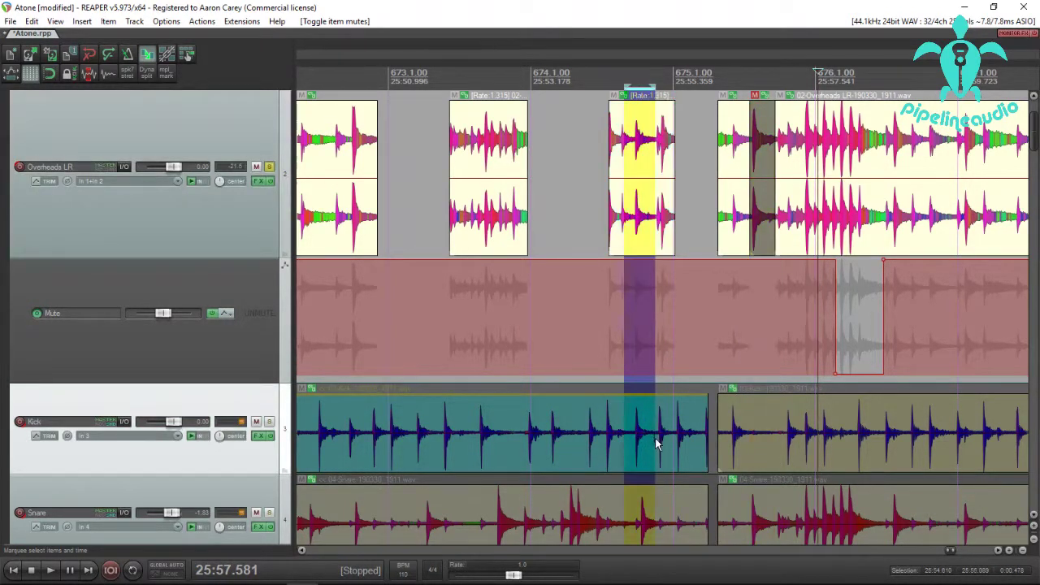
{"action": "left_click", "coordinate": [653, 222], "text": "ctrl"}
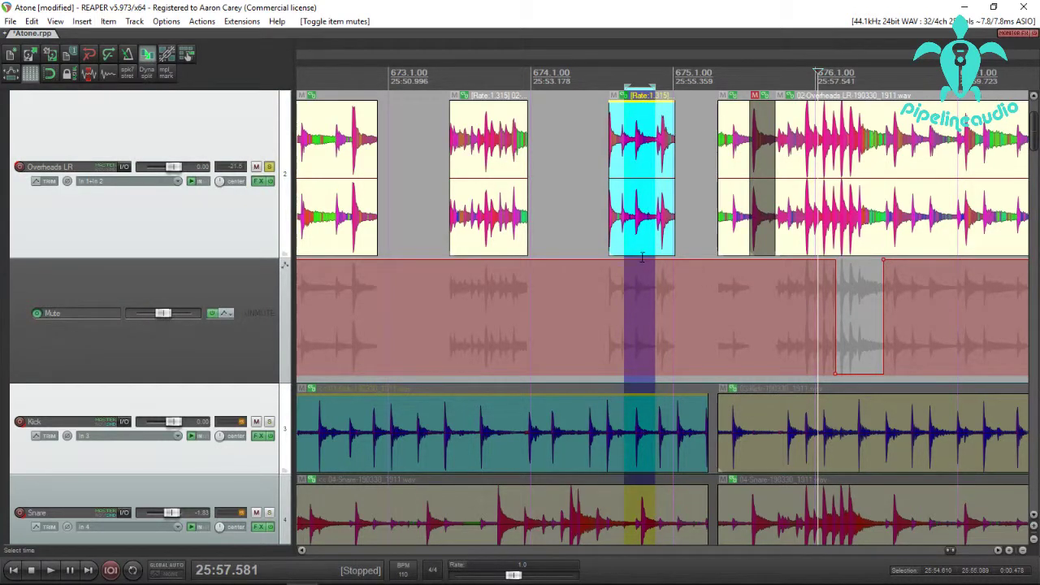
{"action": "key", "text": "shift+s"}
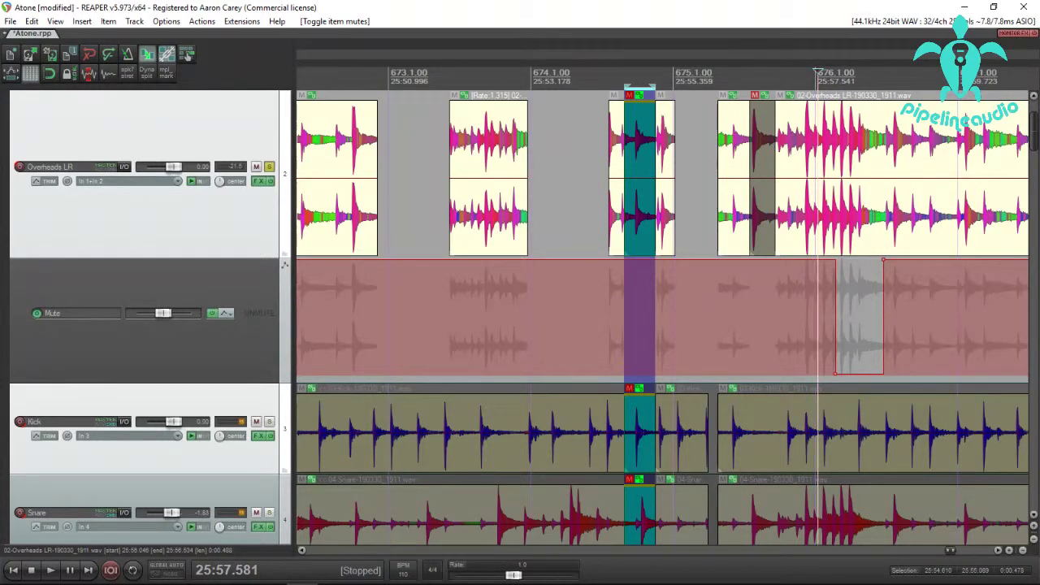
{"action": "left_click", "coordinate": [483, 217]}
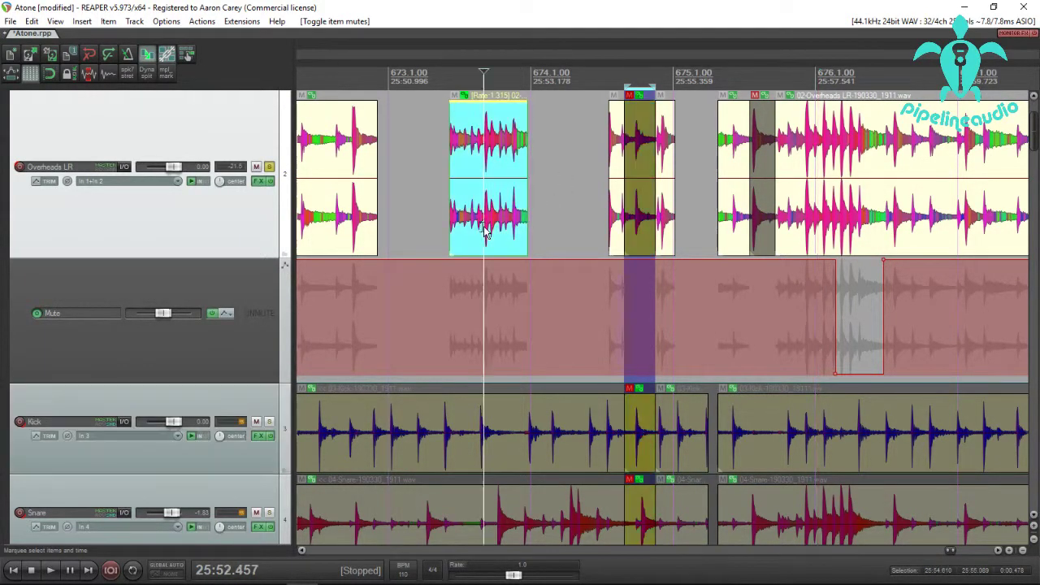